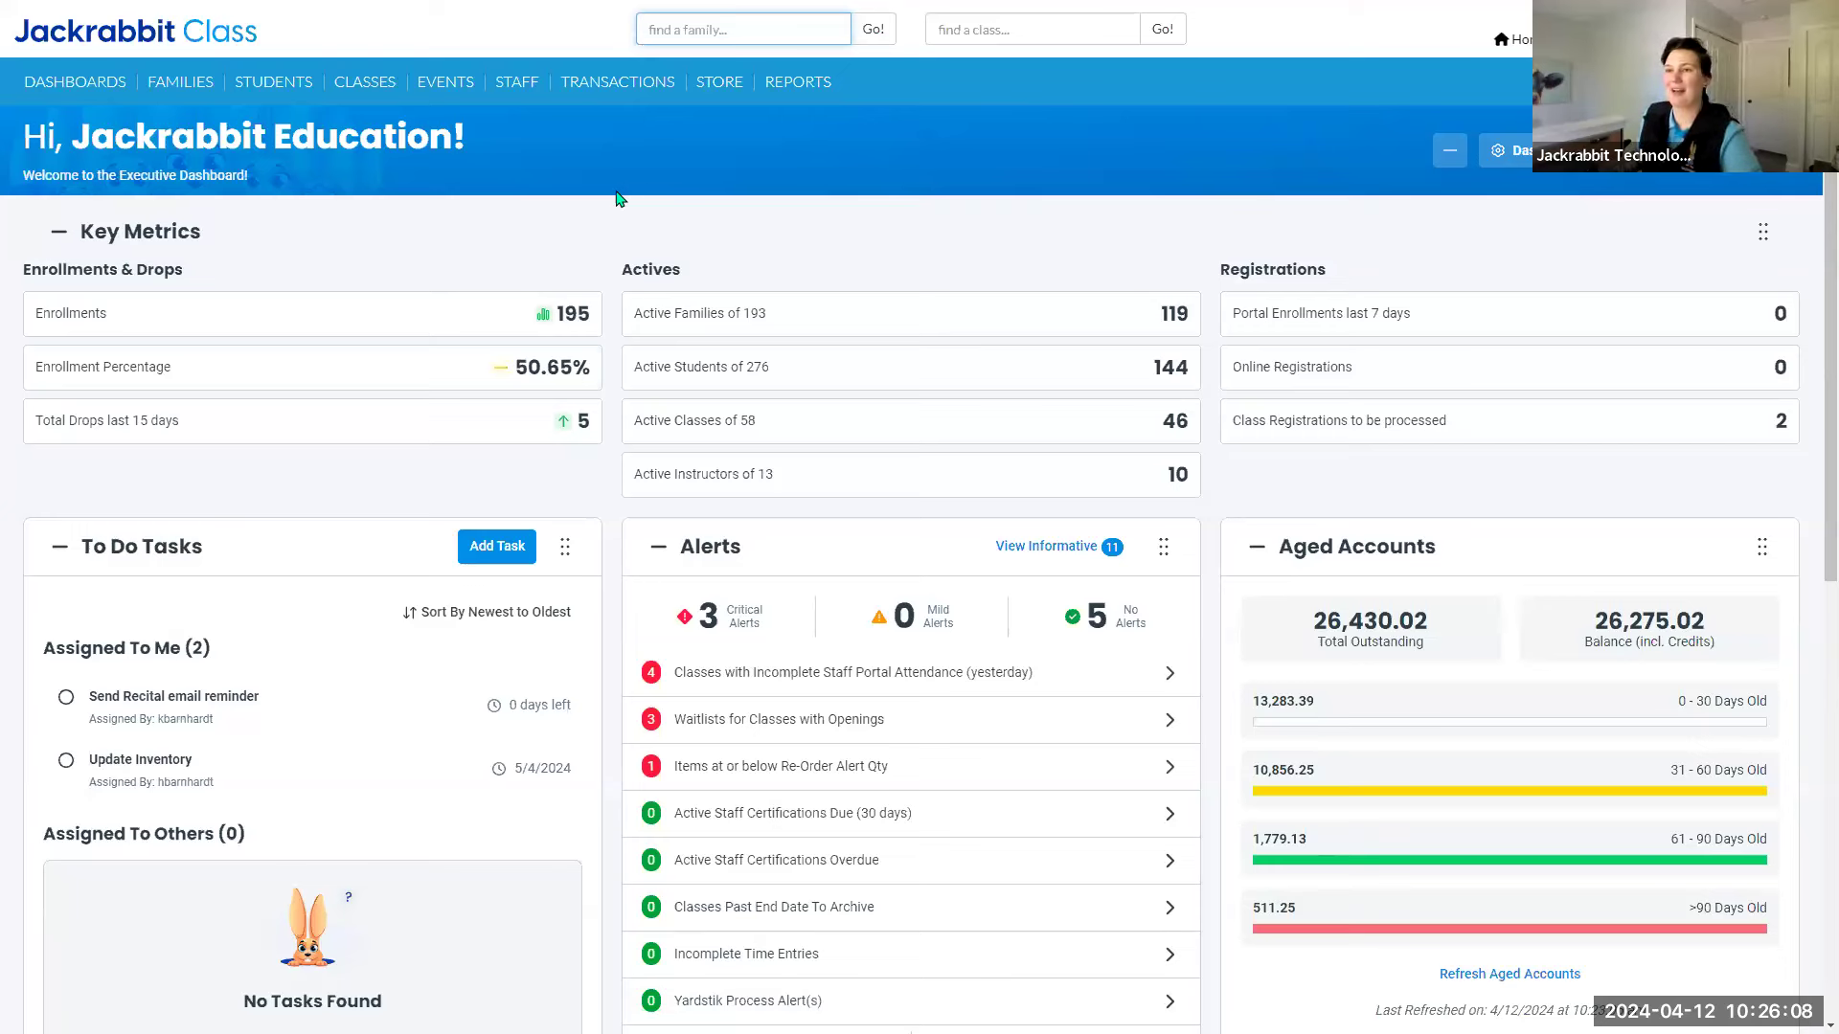
Switch to the classic Executive Dashboard, then back to the new dashboard.
{"action": "mouse_move", "coordinate": [79, 84]}
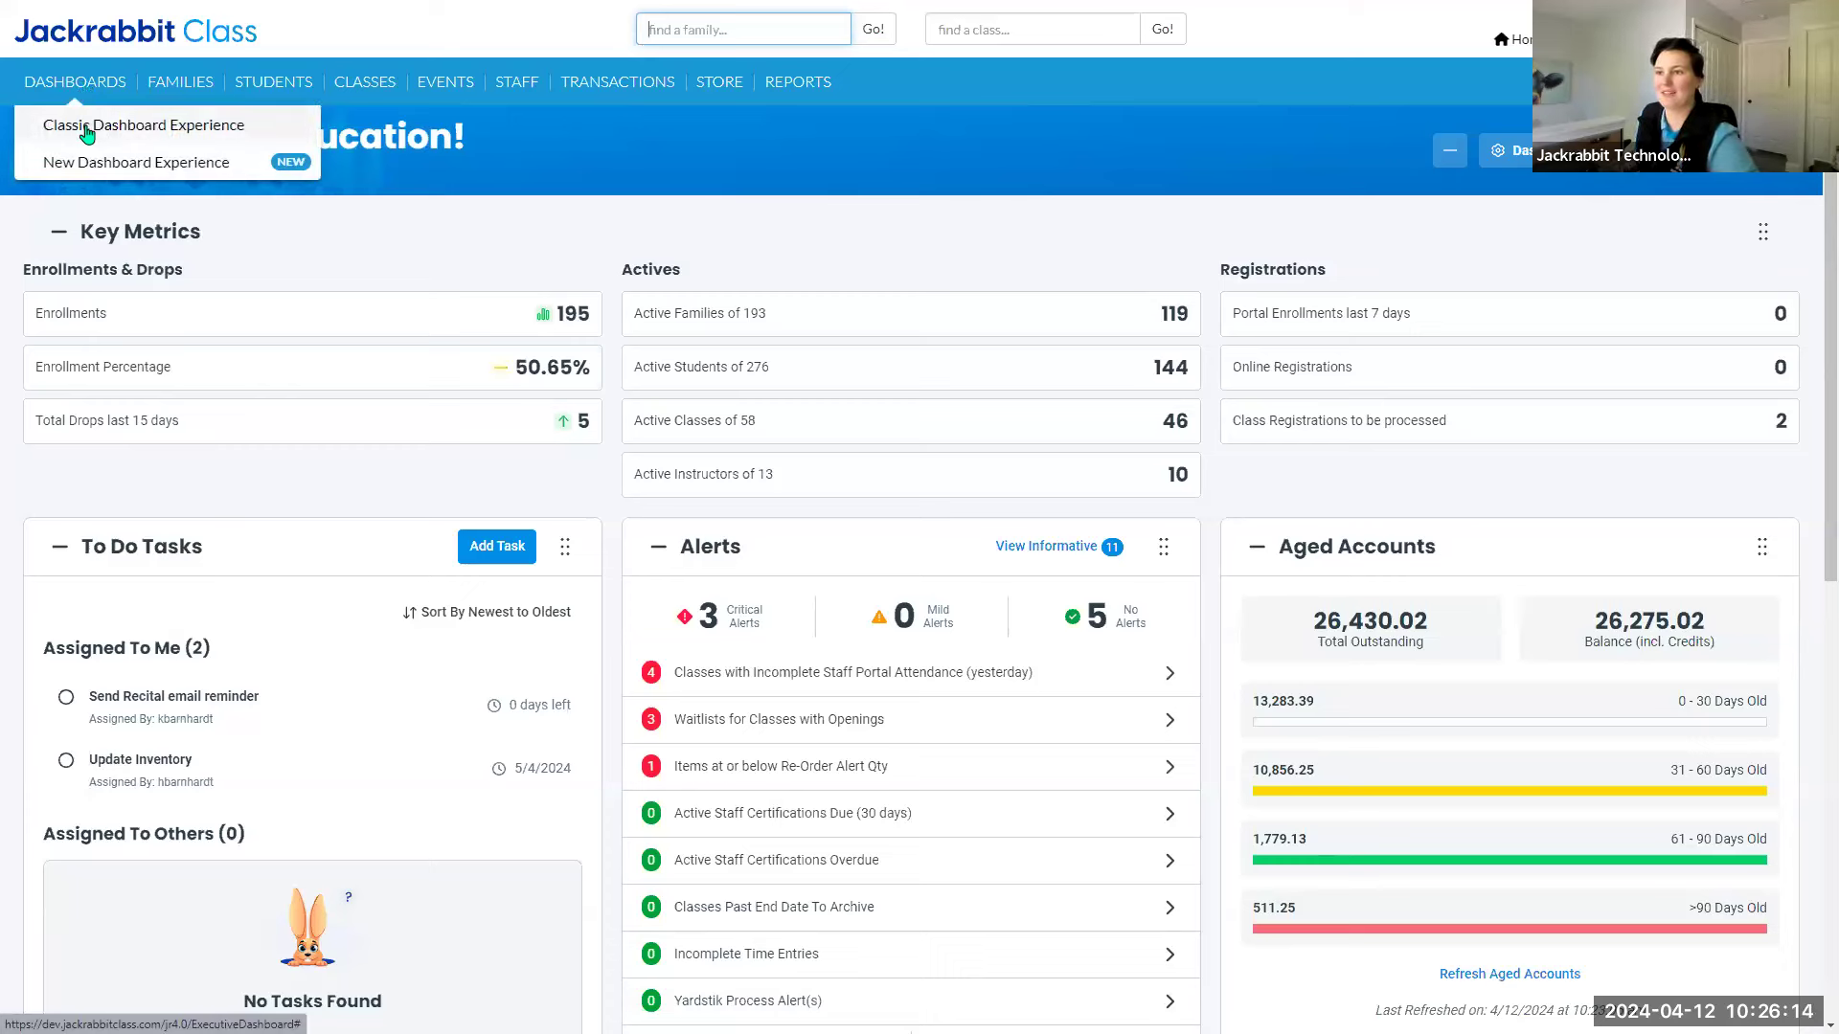
{"action": "left_click", "coordinate": [86, 134]}
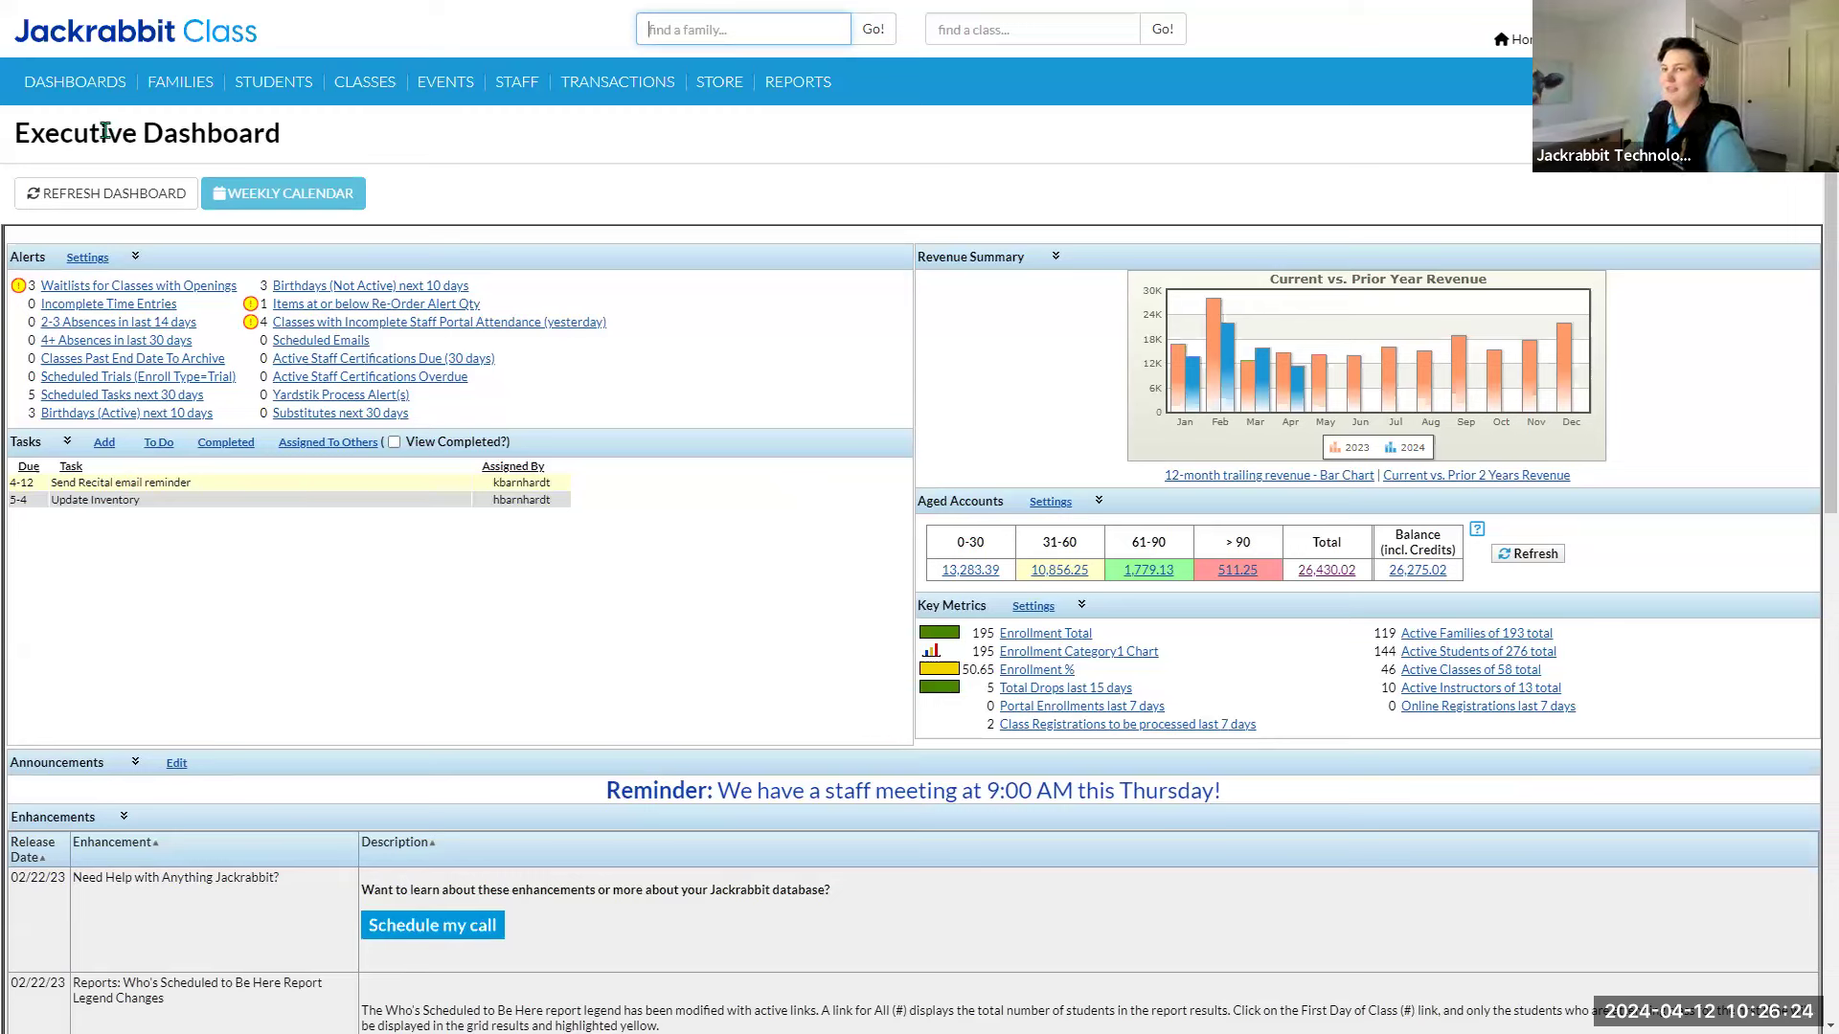
{"action": "mouse_move", "coordinate": [72, 102]}
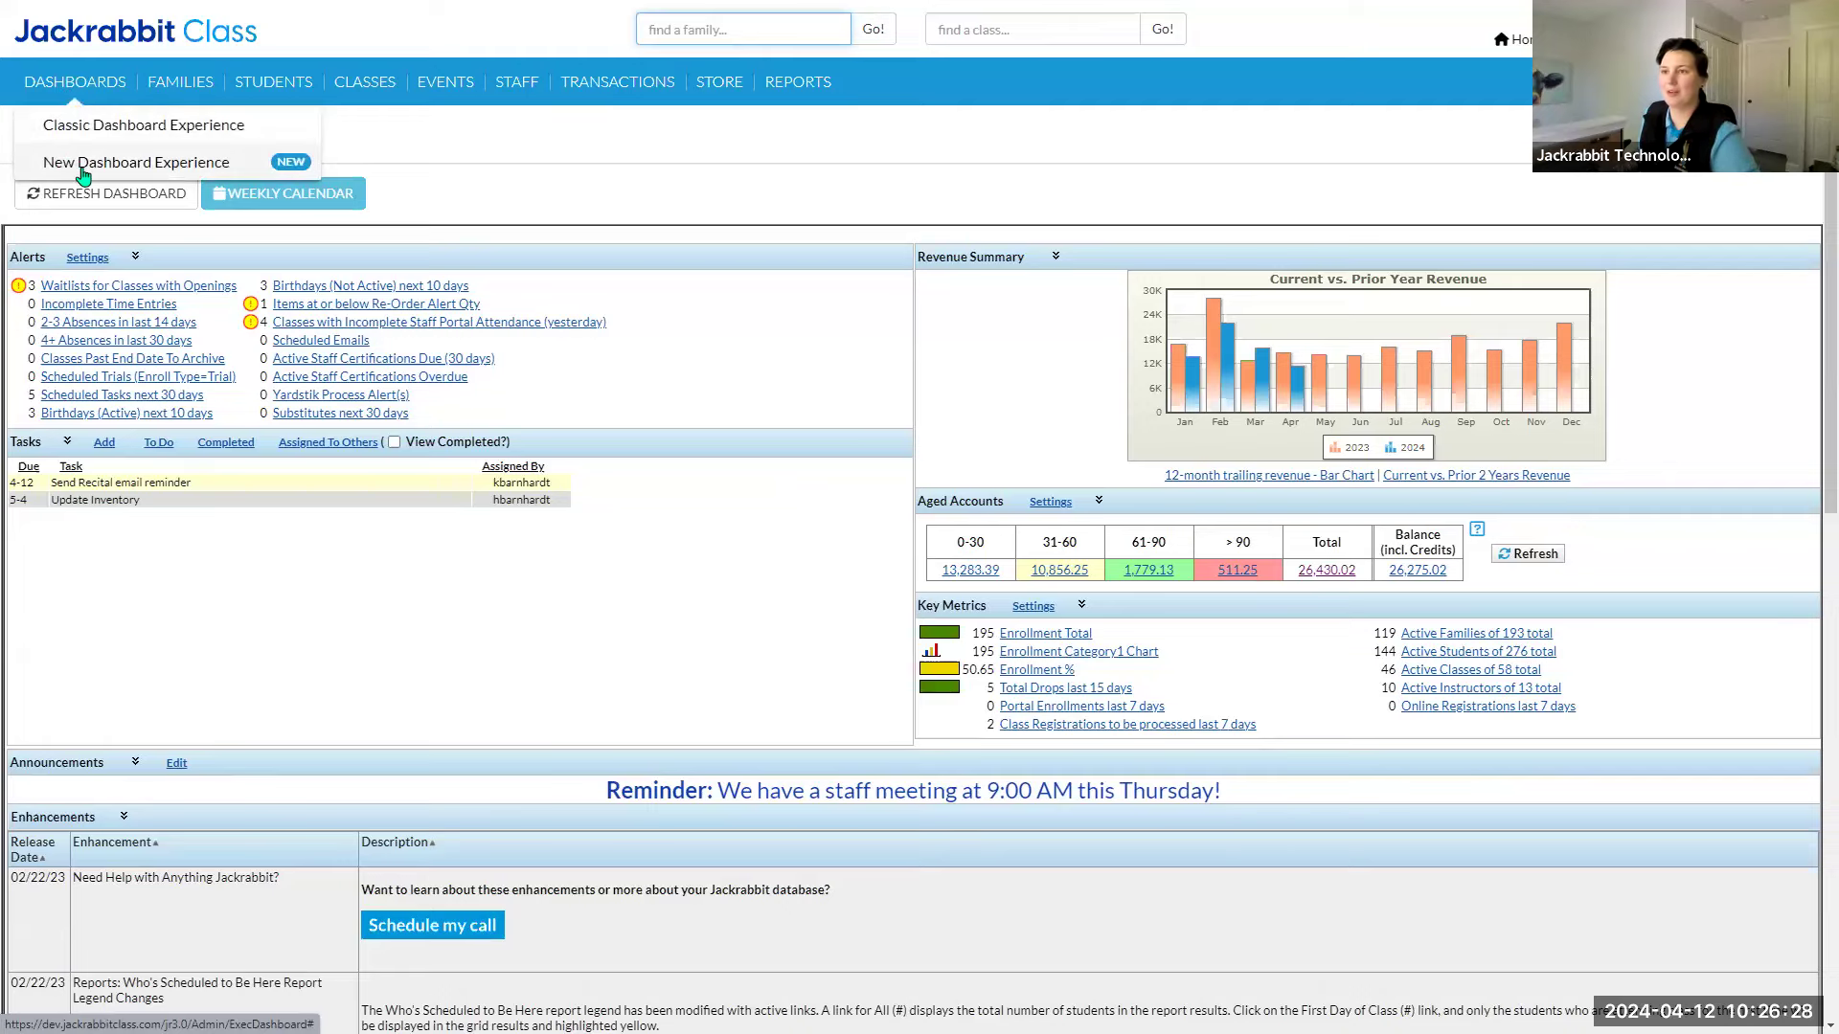
{"action": "left_click", "coordinate": [83, 175]}
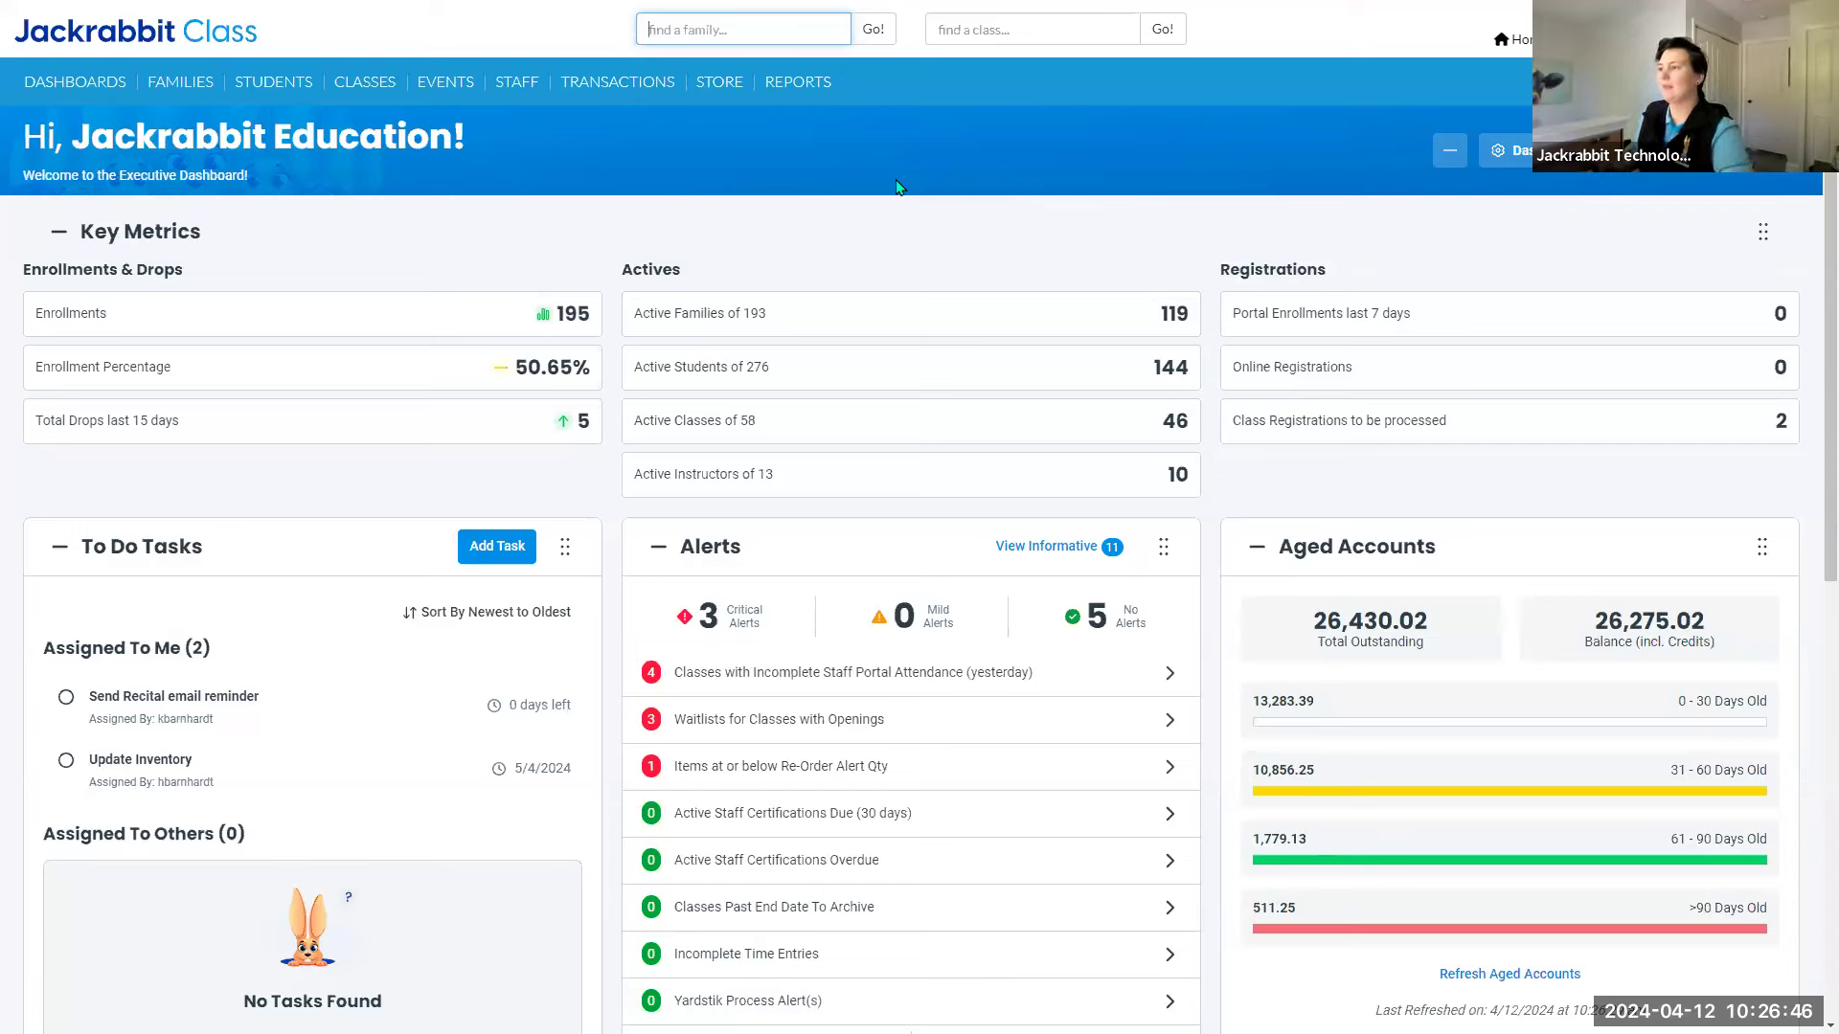
Open the active students list, then return to the Executive Dashboard.
{"action": "mouse_move", "coordinate": [411, 316]}
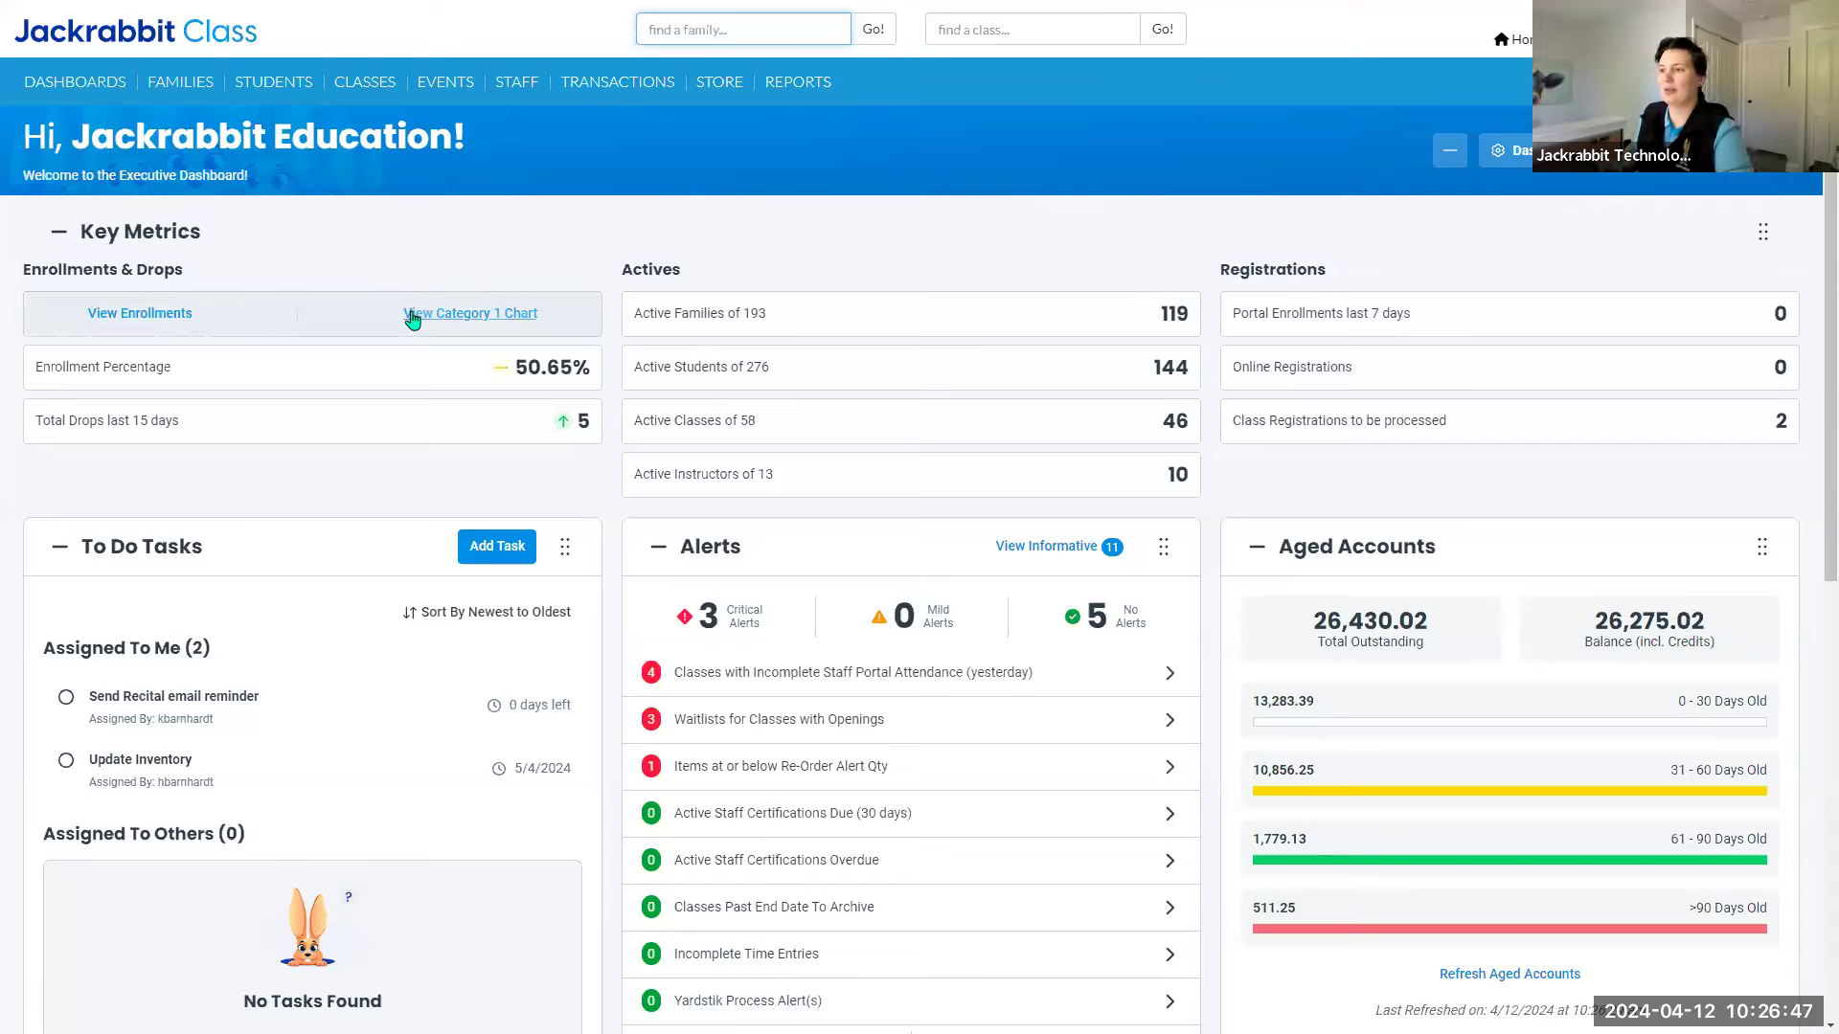
{"action": "left_click", "coordinate": [849, 373]}
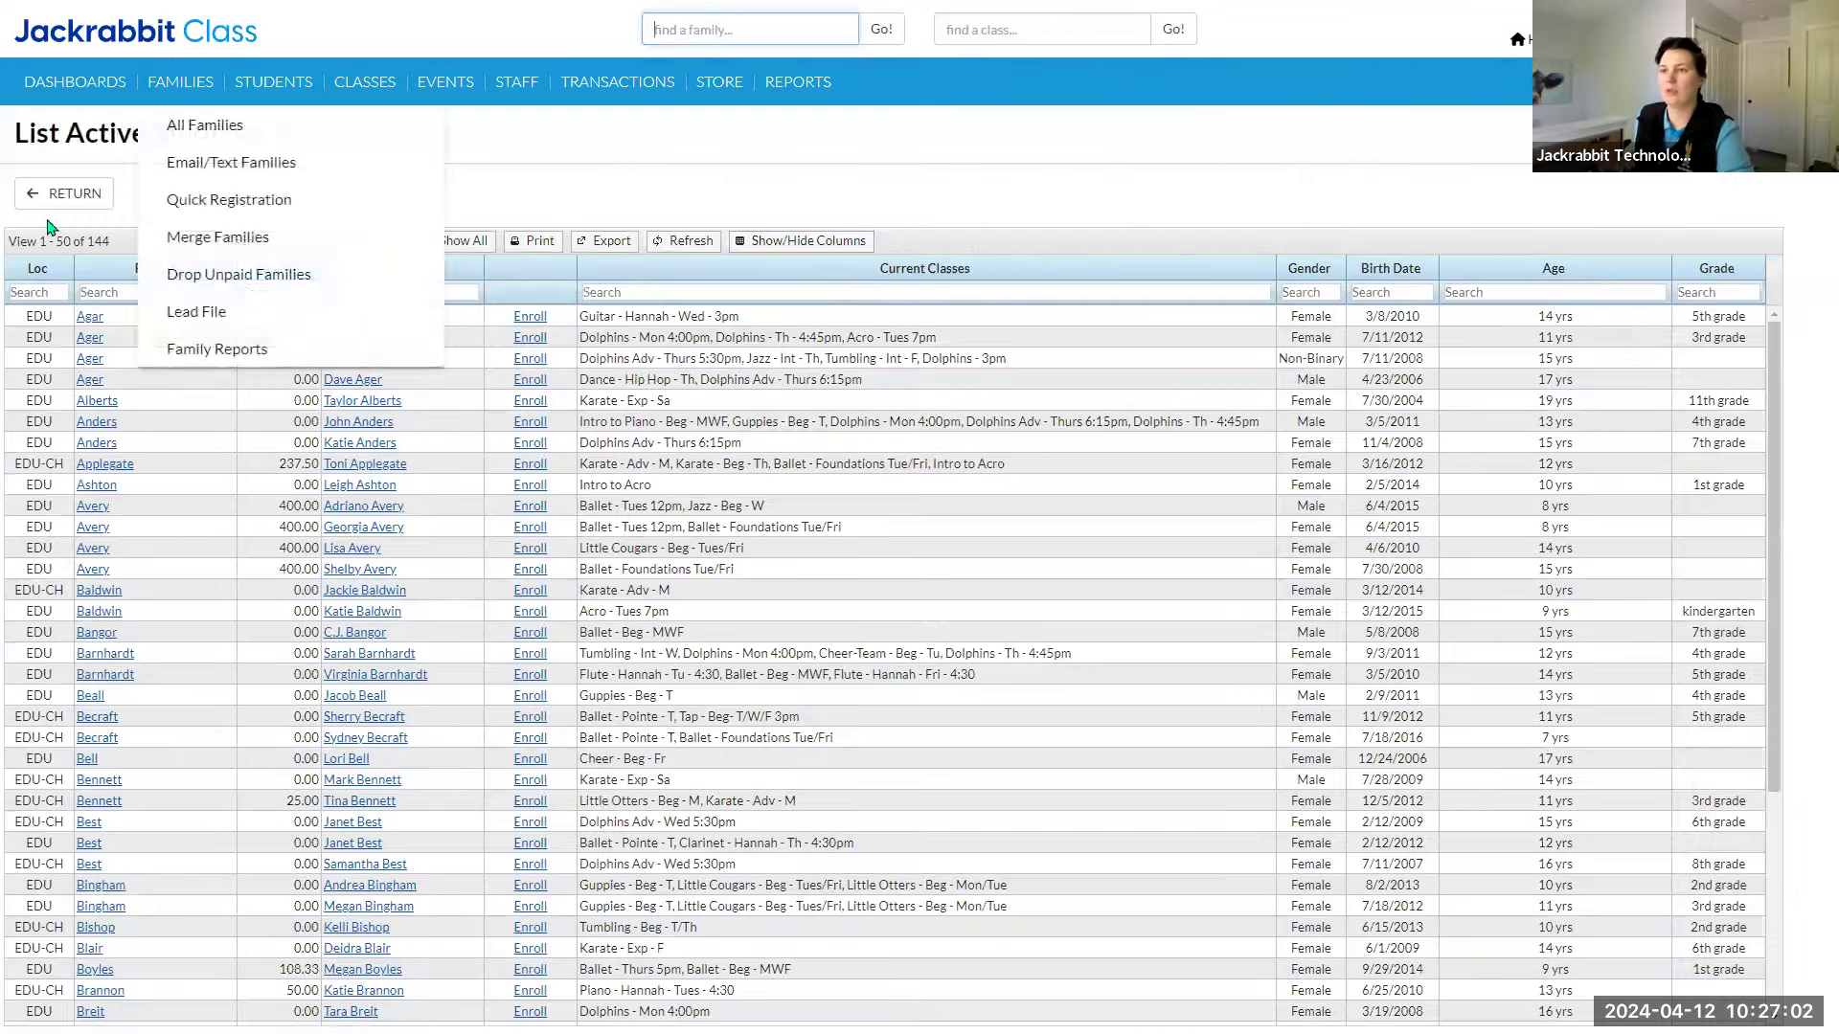
{"action": "left_click", "coordinate": [46, 196]}
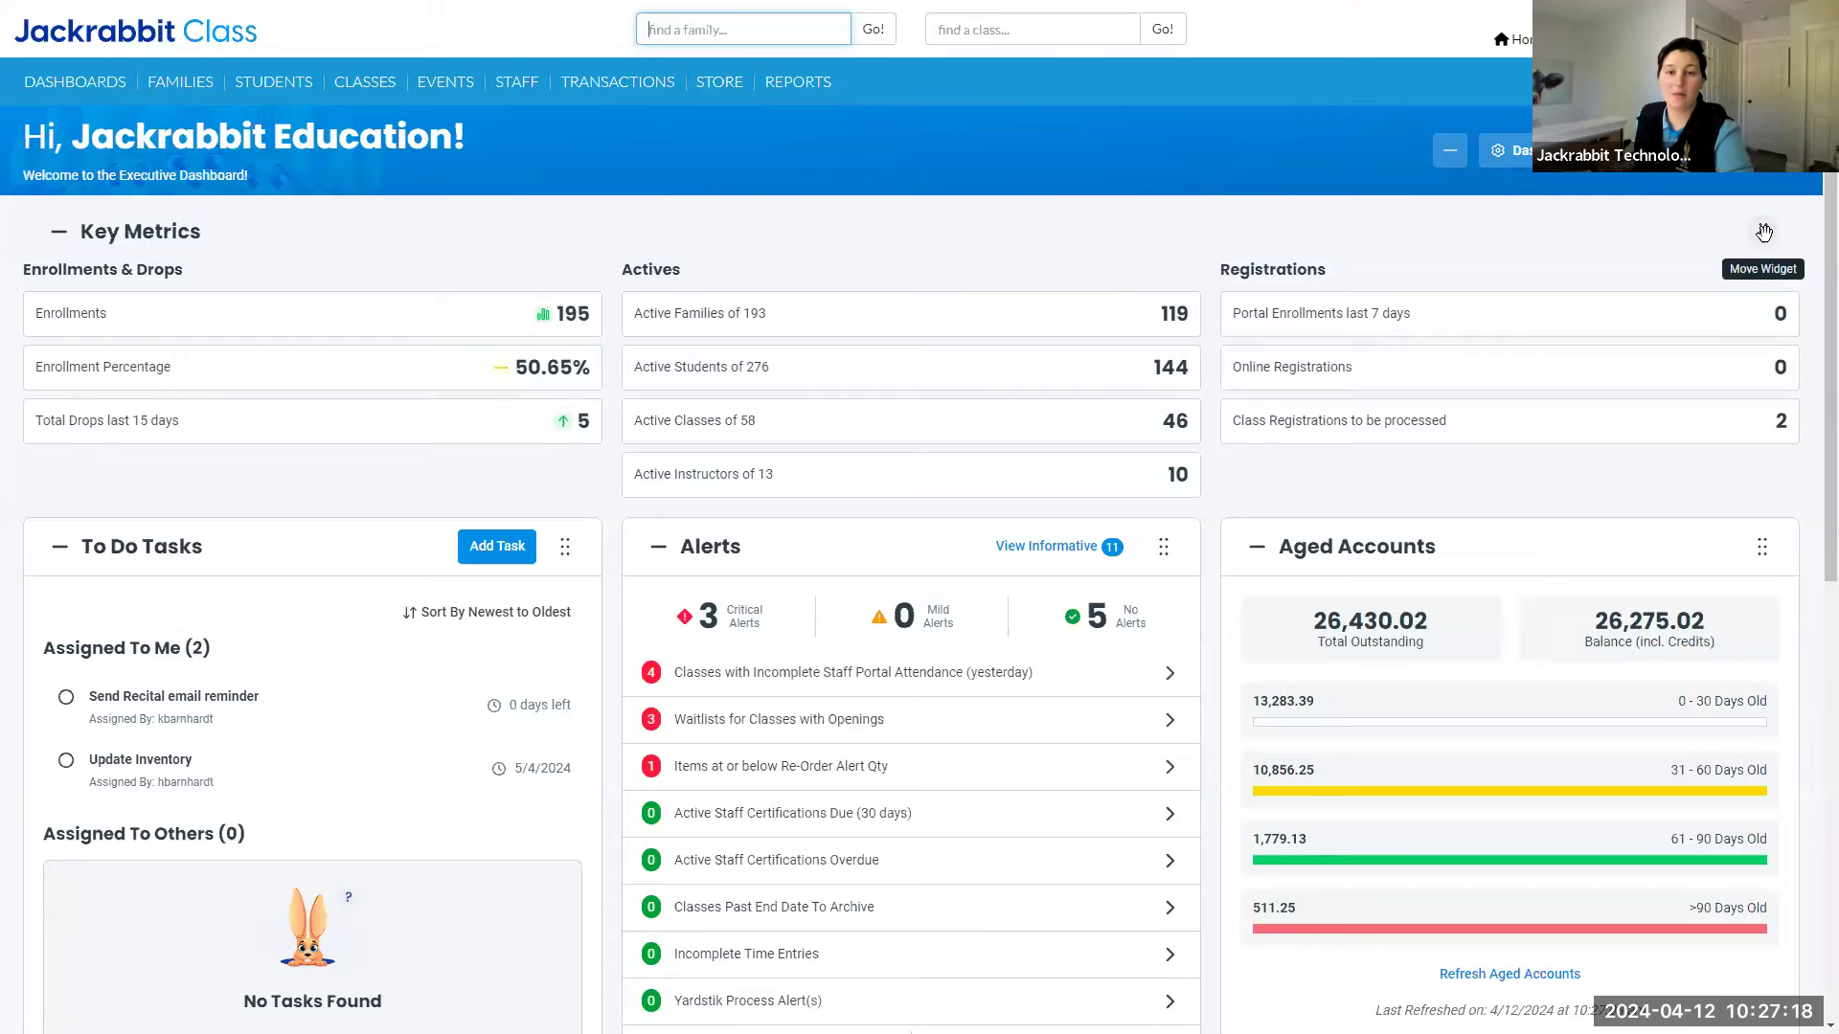
Move the Key Metrics widget lower on the dashboard, then back to the top.
{"action": "left_click_drag", "start_coordinate": [1765, 231], "coordinate": [1779, 622]}
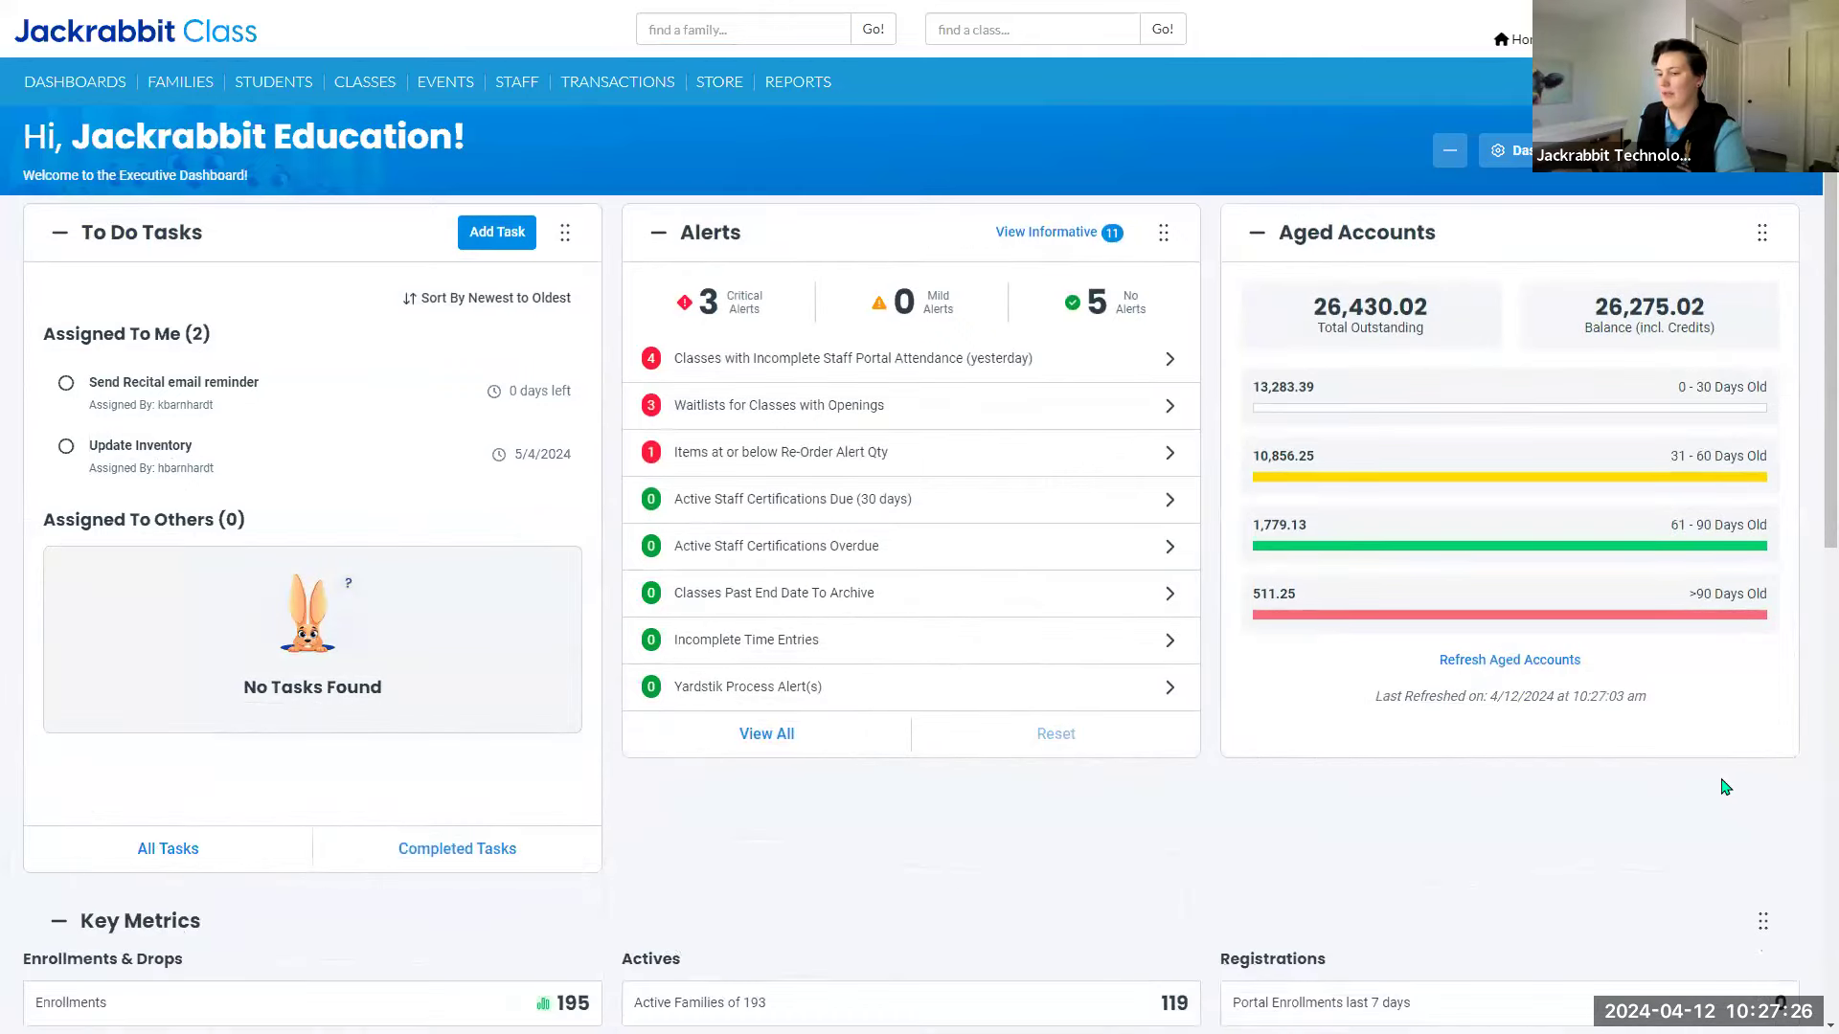
{"action": "left_click_drag", "start_coordinate": [1762, 922], "coordinate": [1752, 239]}
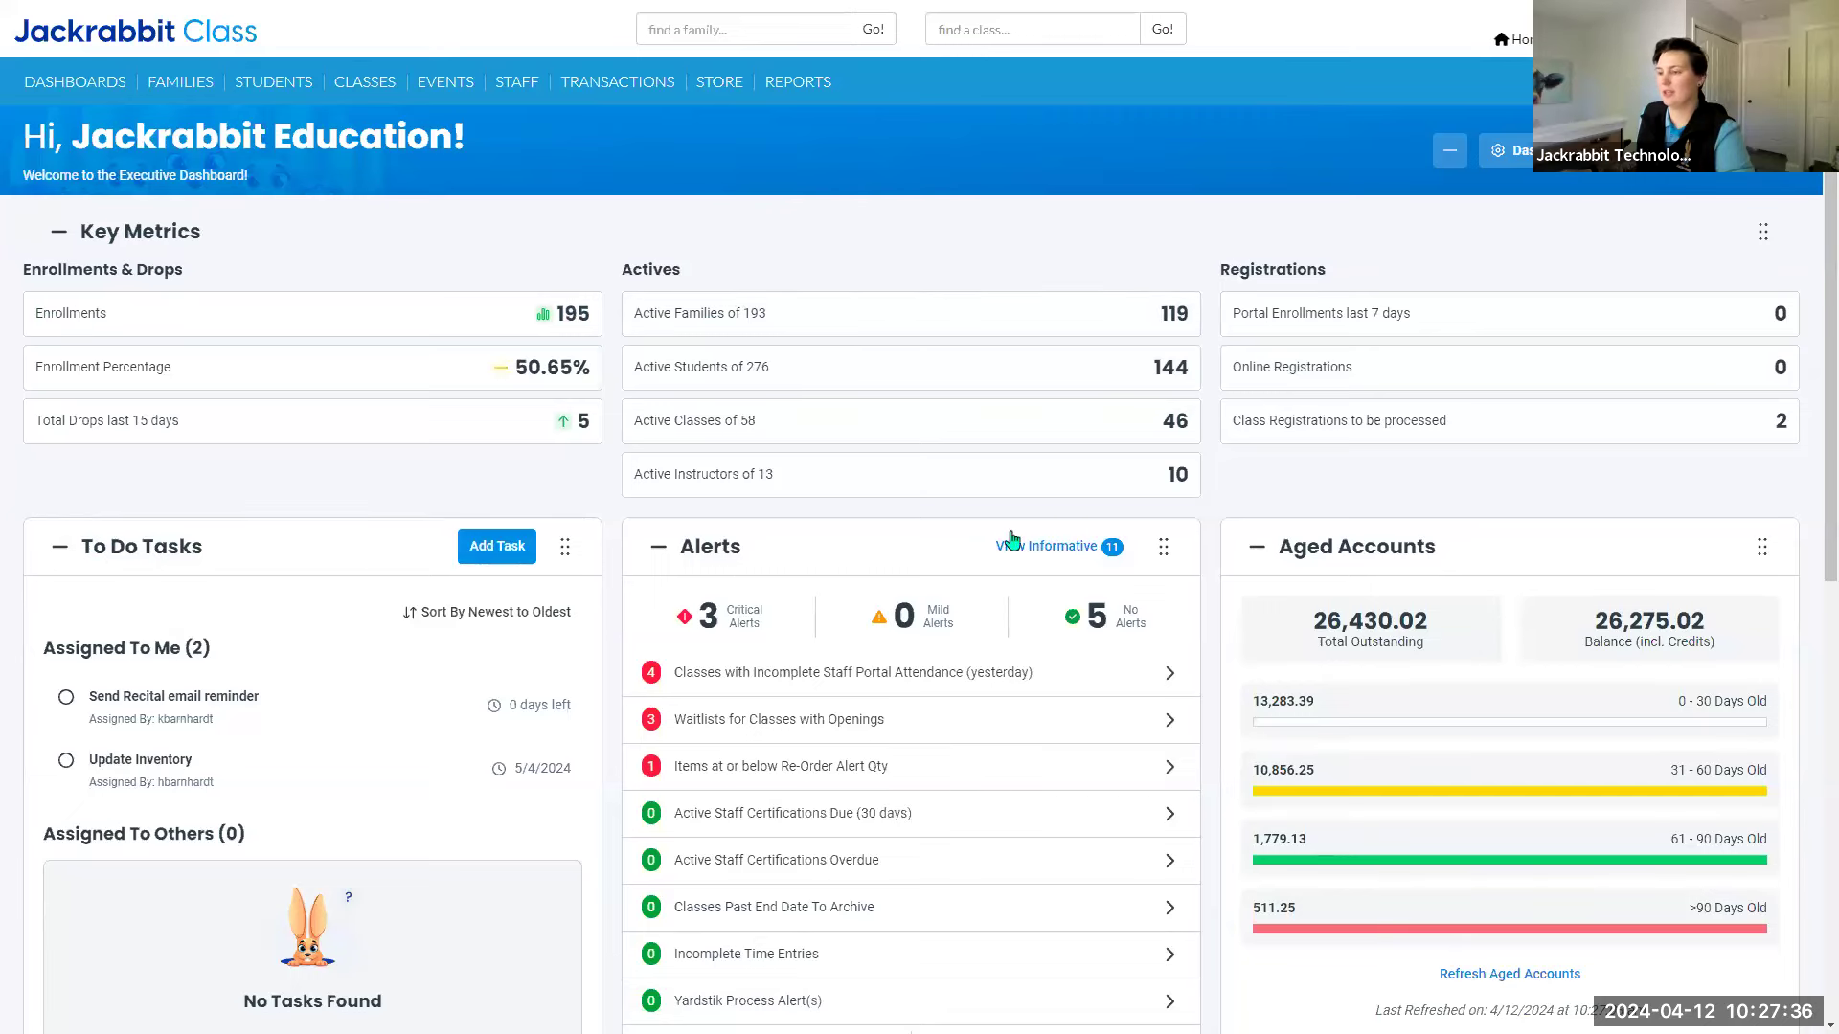
{"action": "scroll", "coordinate": [1010, 538], "scroll_direction": "down", "scroll_amount": 7}
{"action": "scroll", "coordinate": [503, 570], "scroll_direction": "down", "scroll_amount": 2}
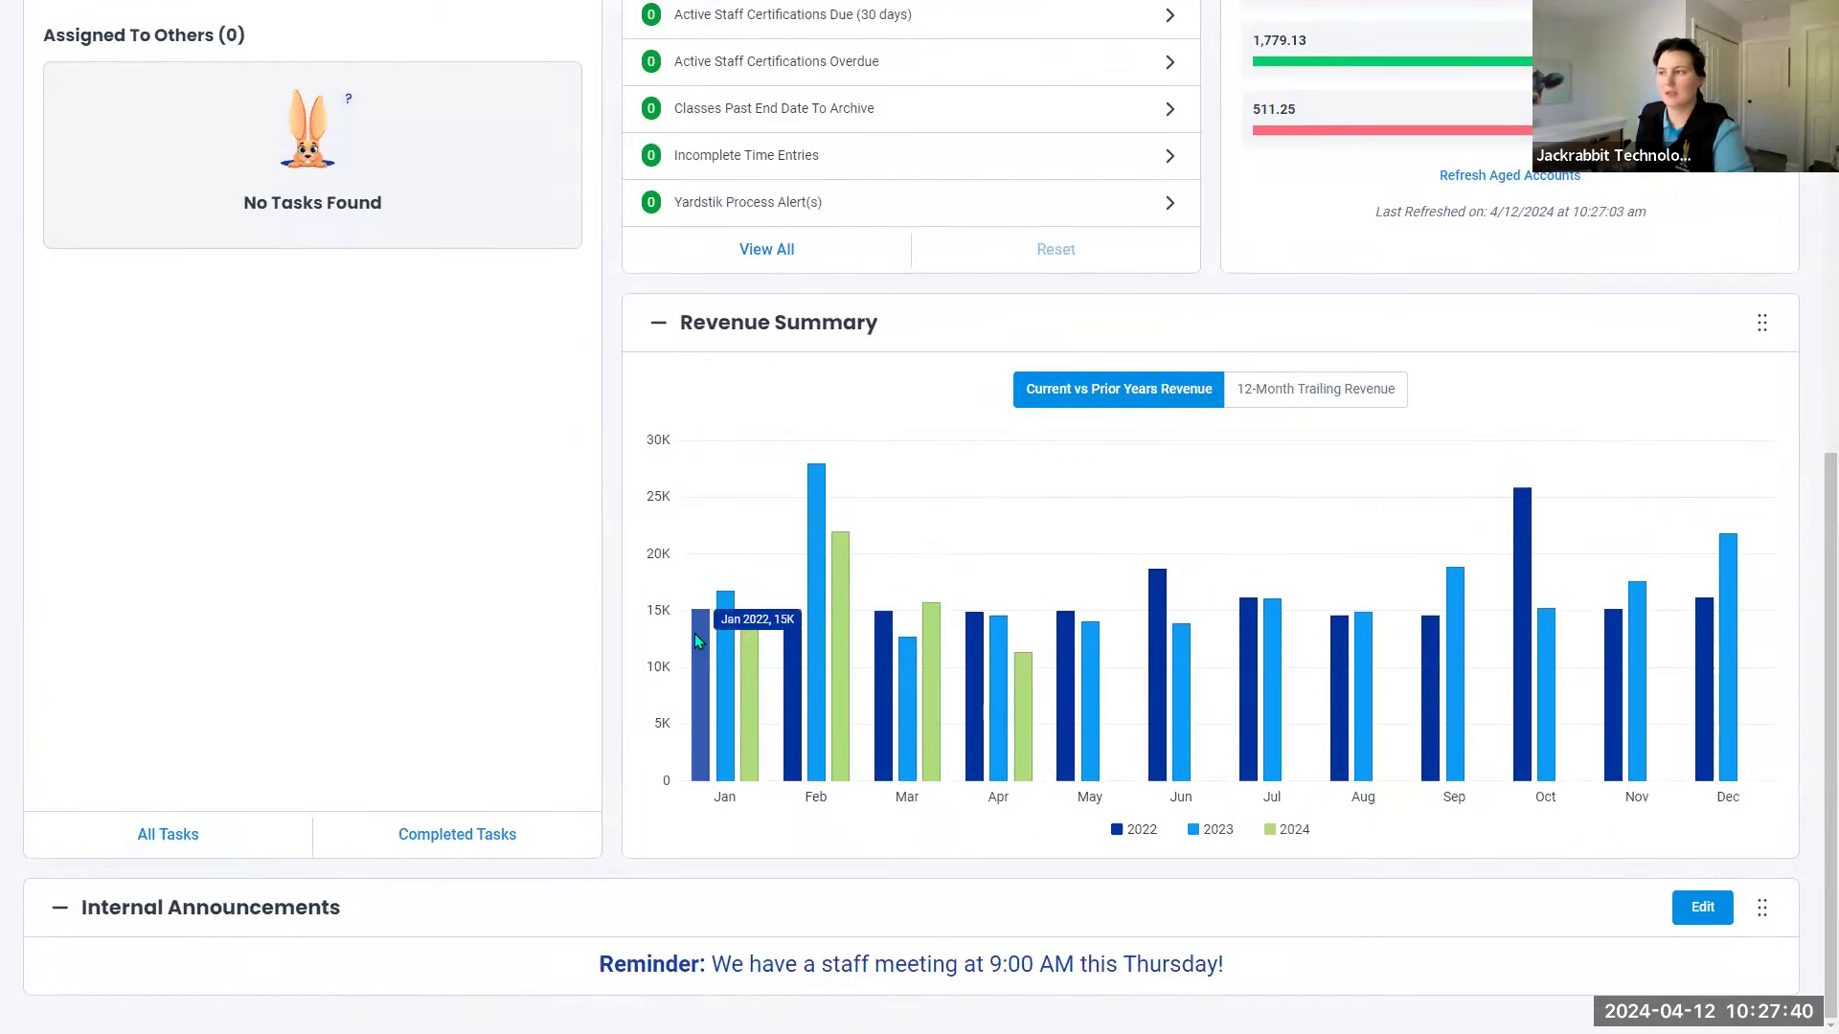
{"action": "scroll", "coordinate": [699, 613], "scroll_direction": "up", "scroll_amount": 9}
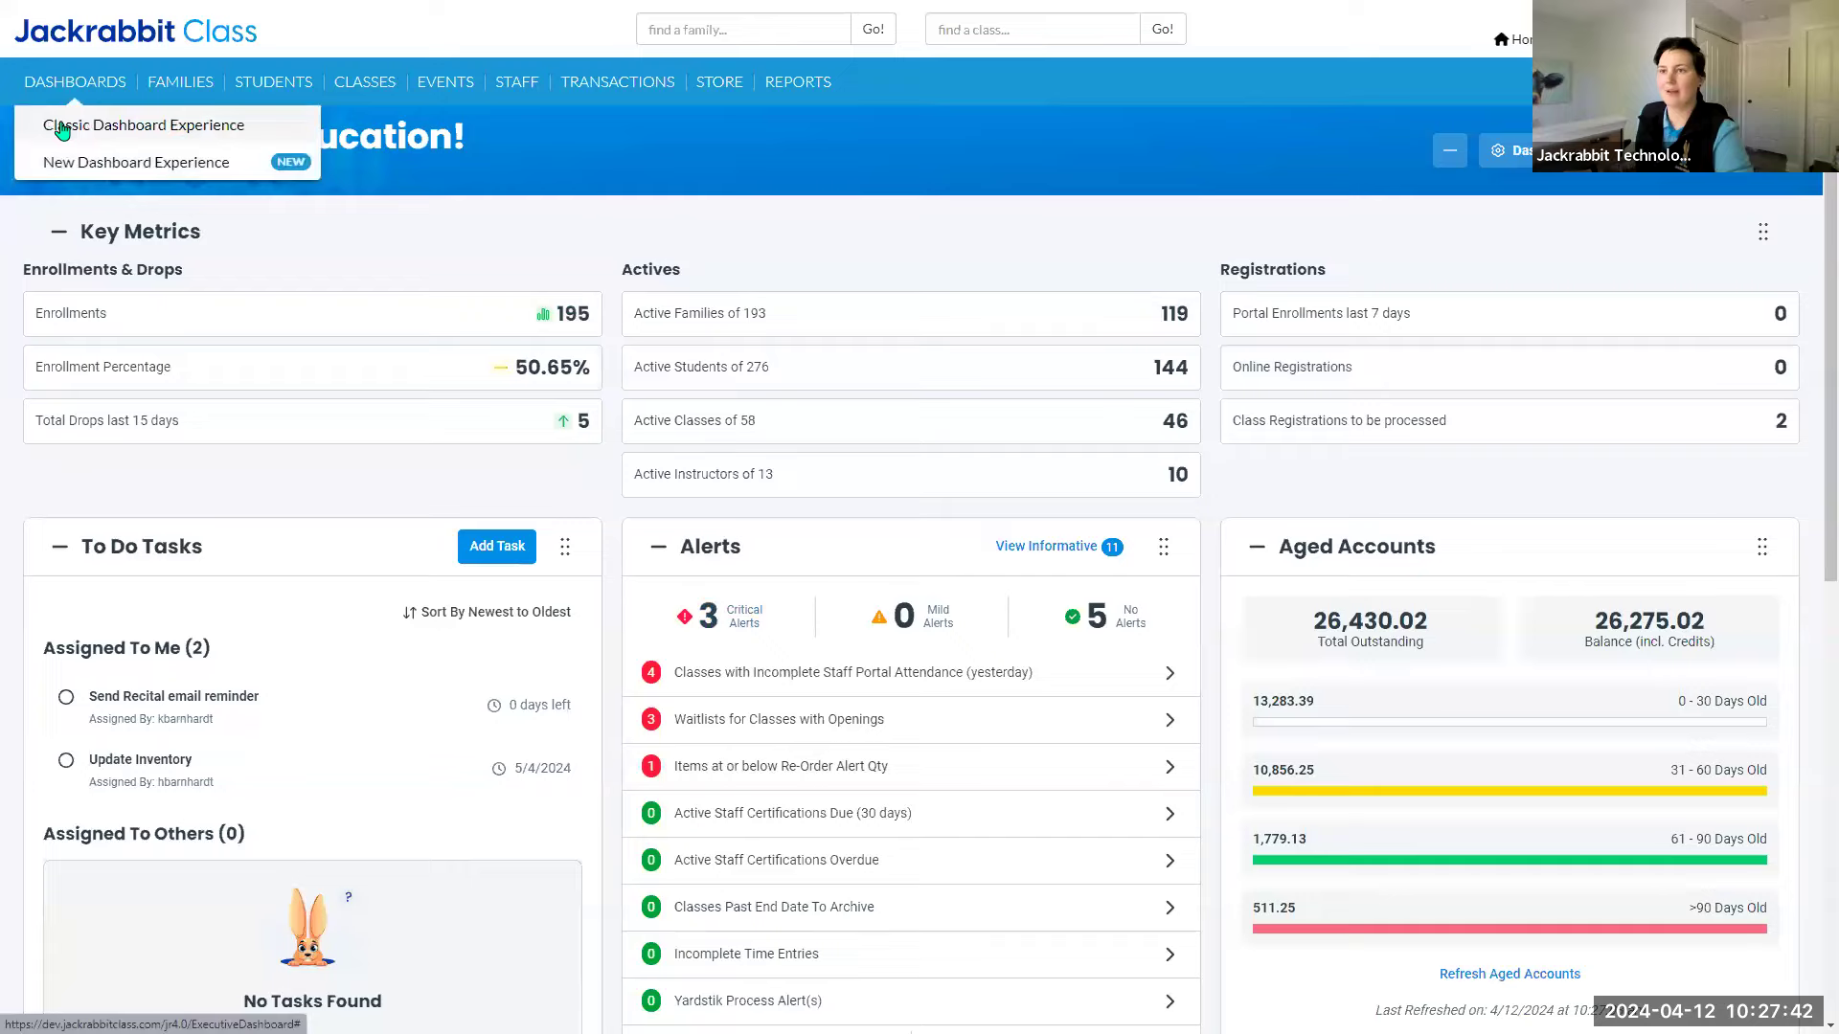
View the classic Executive Dashboard once more before returning to the new layout.
{"action": "left_click", "coordinate": [63, 125]}
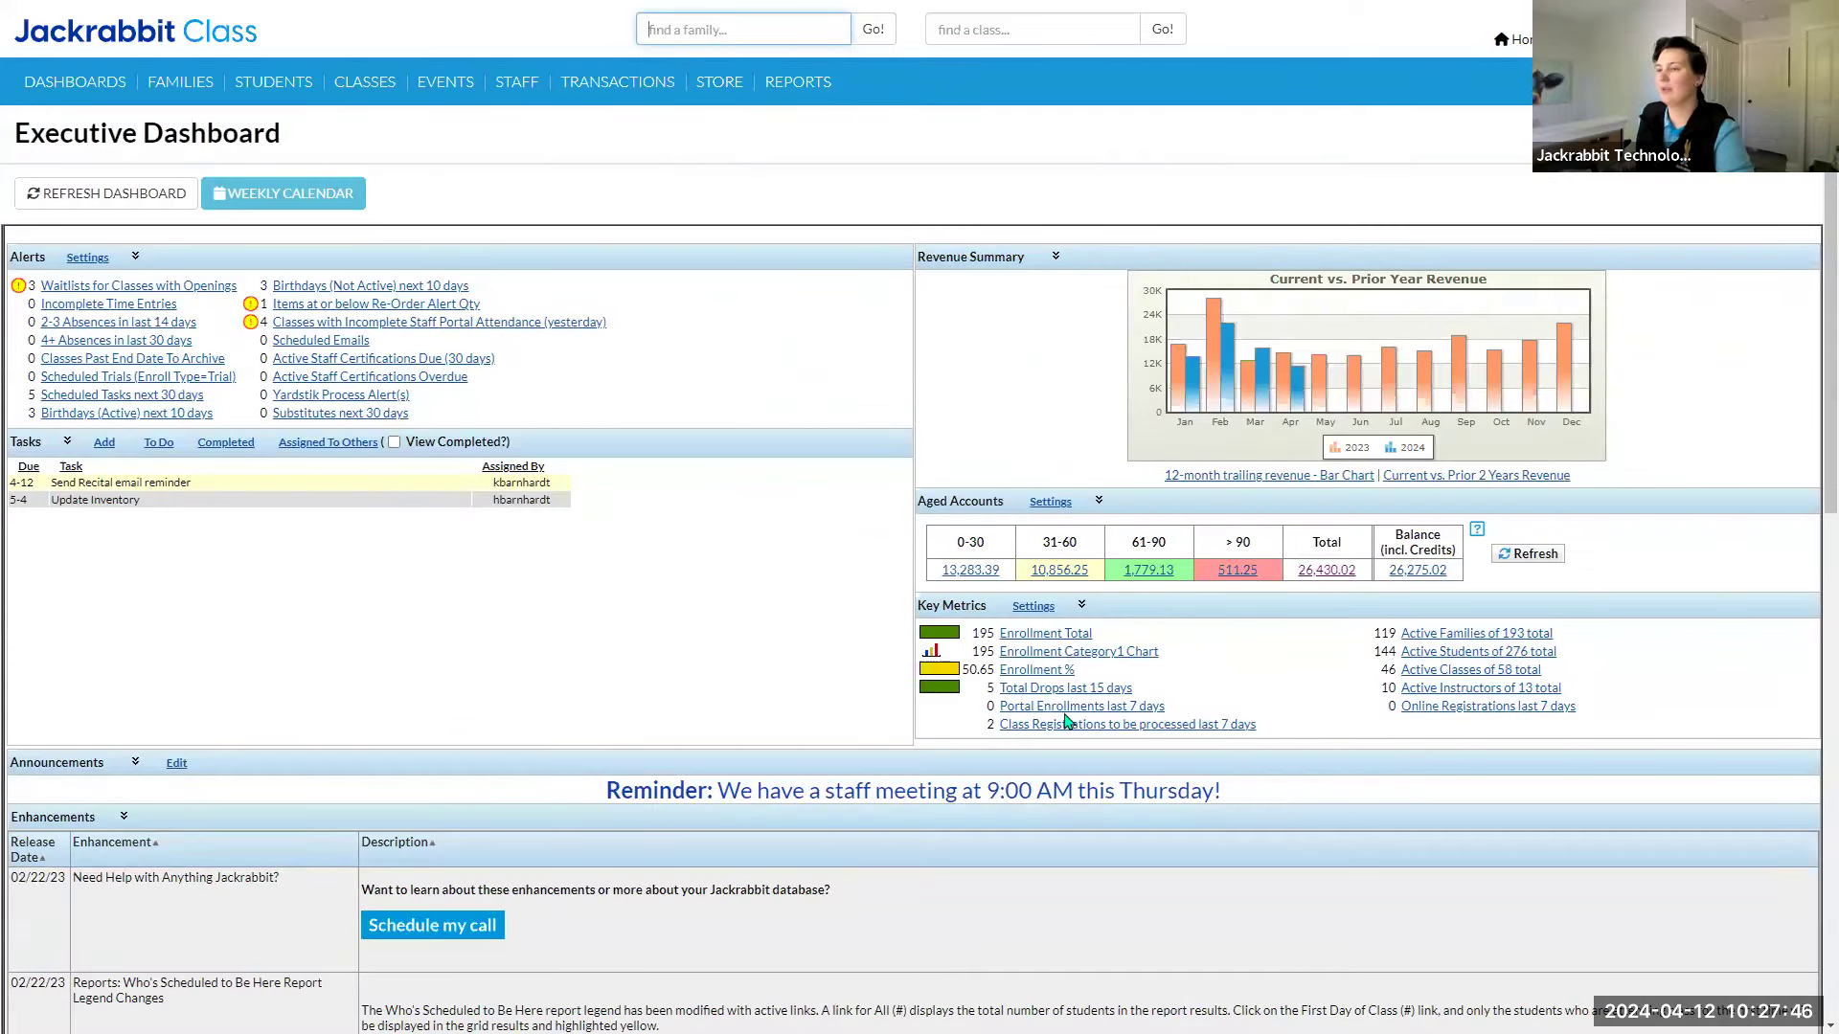
{"action": "mouse_move", "coordinate": [74, 91]}
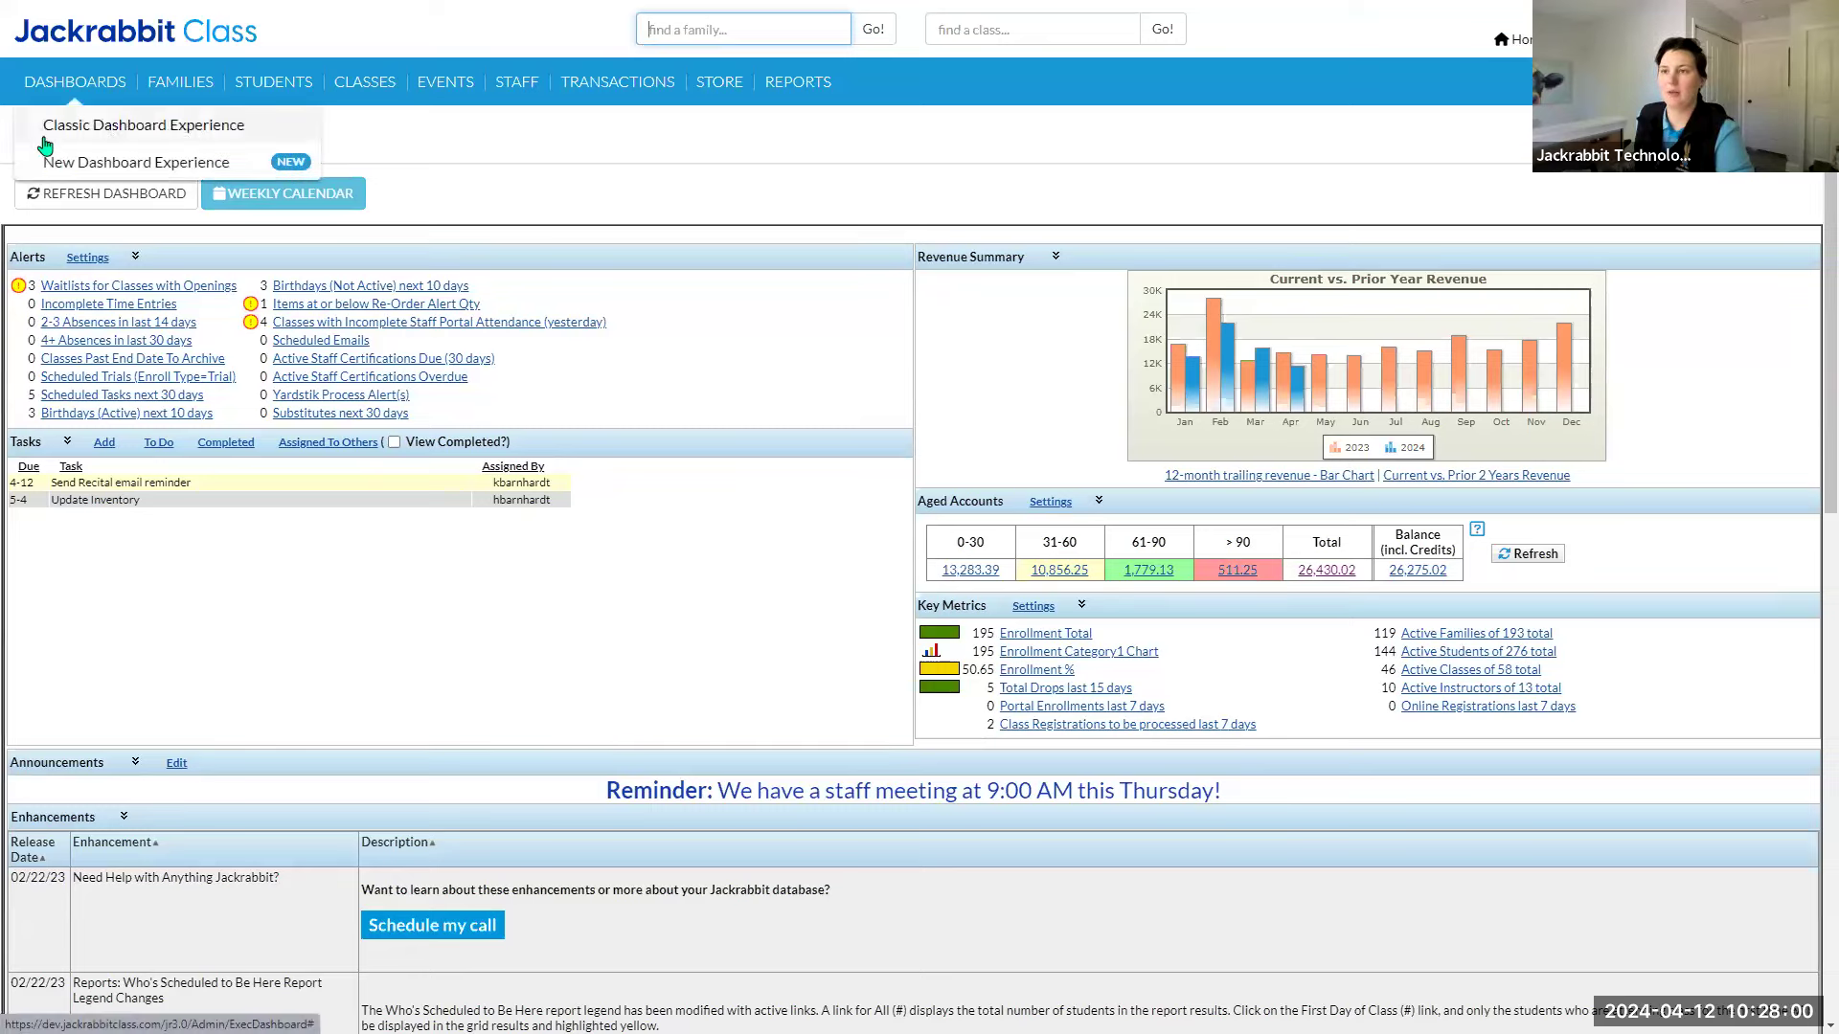
{"action": "left_click", "coordinate": [55, 165]}
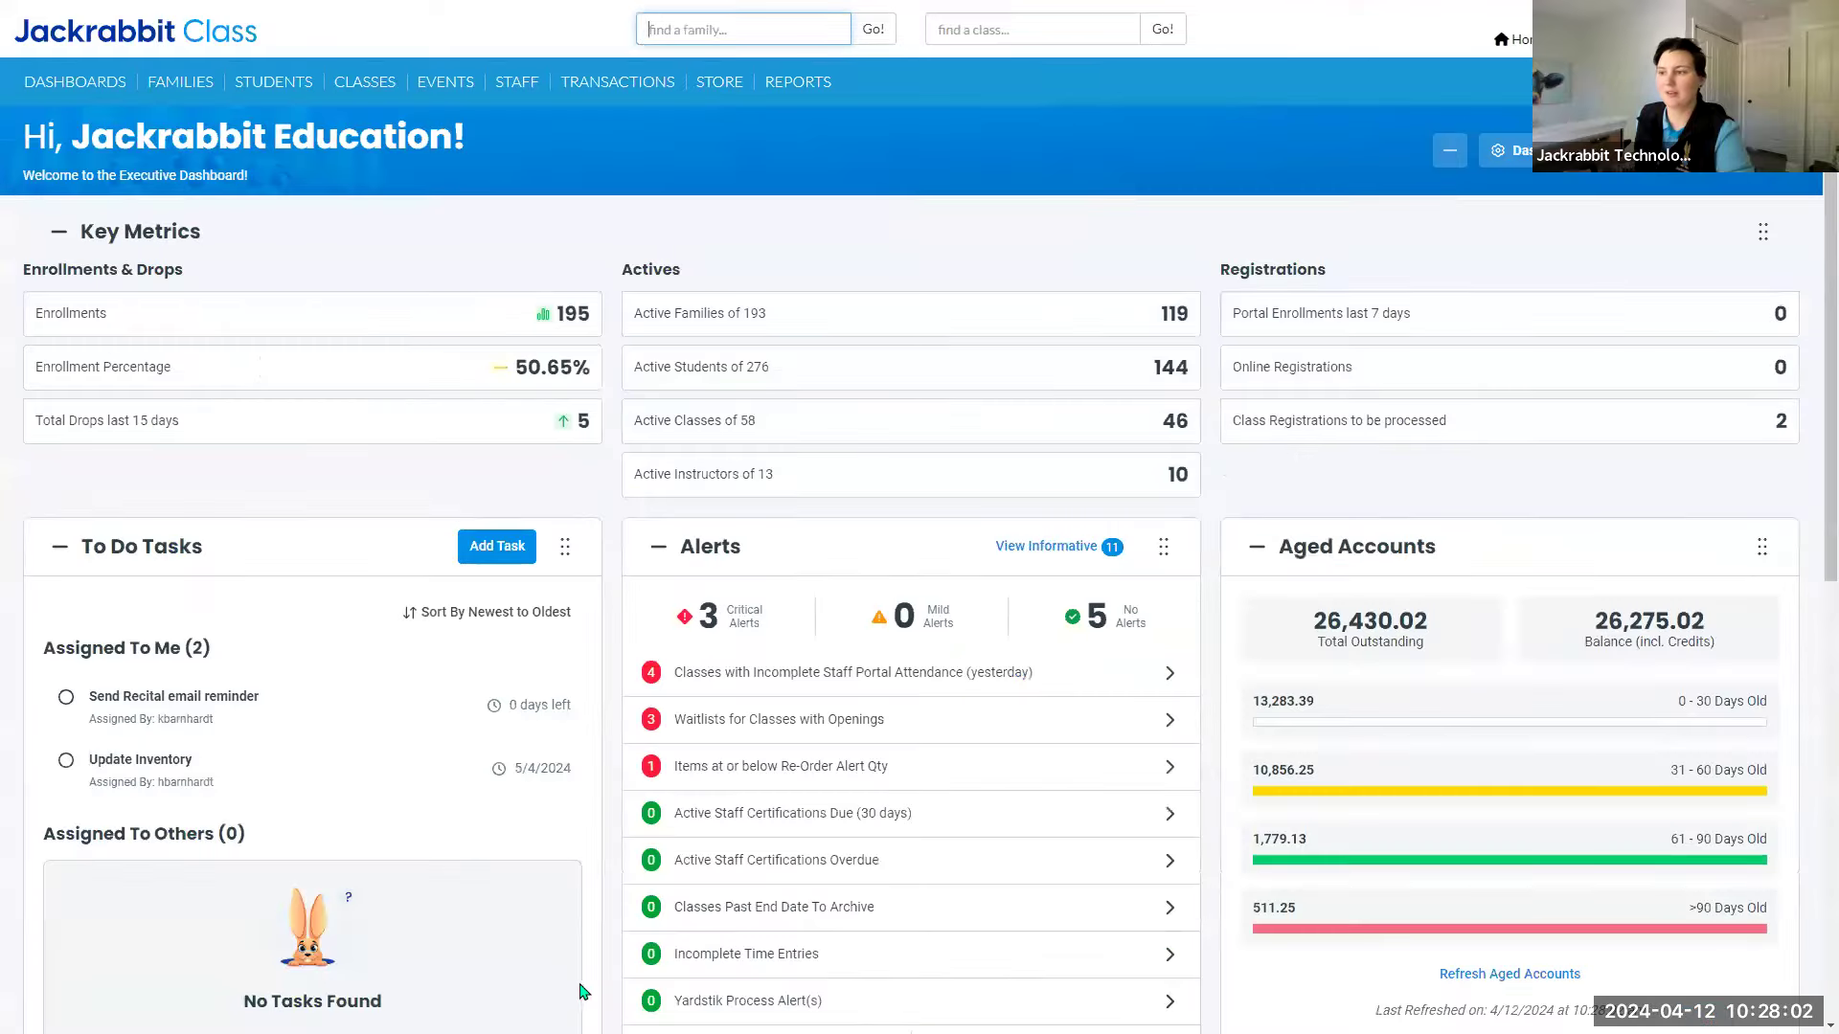
Drag the Internal Announcements widget, with its Thursday 9:00 AM meeting reminder, above Key Metrics.
{"action": "scroll", "coordinate": [711, 816], "scroll_direction": "down", "scroll_amount": 1}
{"action": "scroll", "coordinate": [710, 816], "scroll_direction": "down", "scroll_amount": 7}
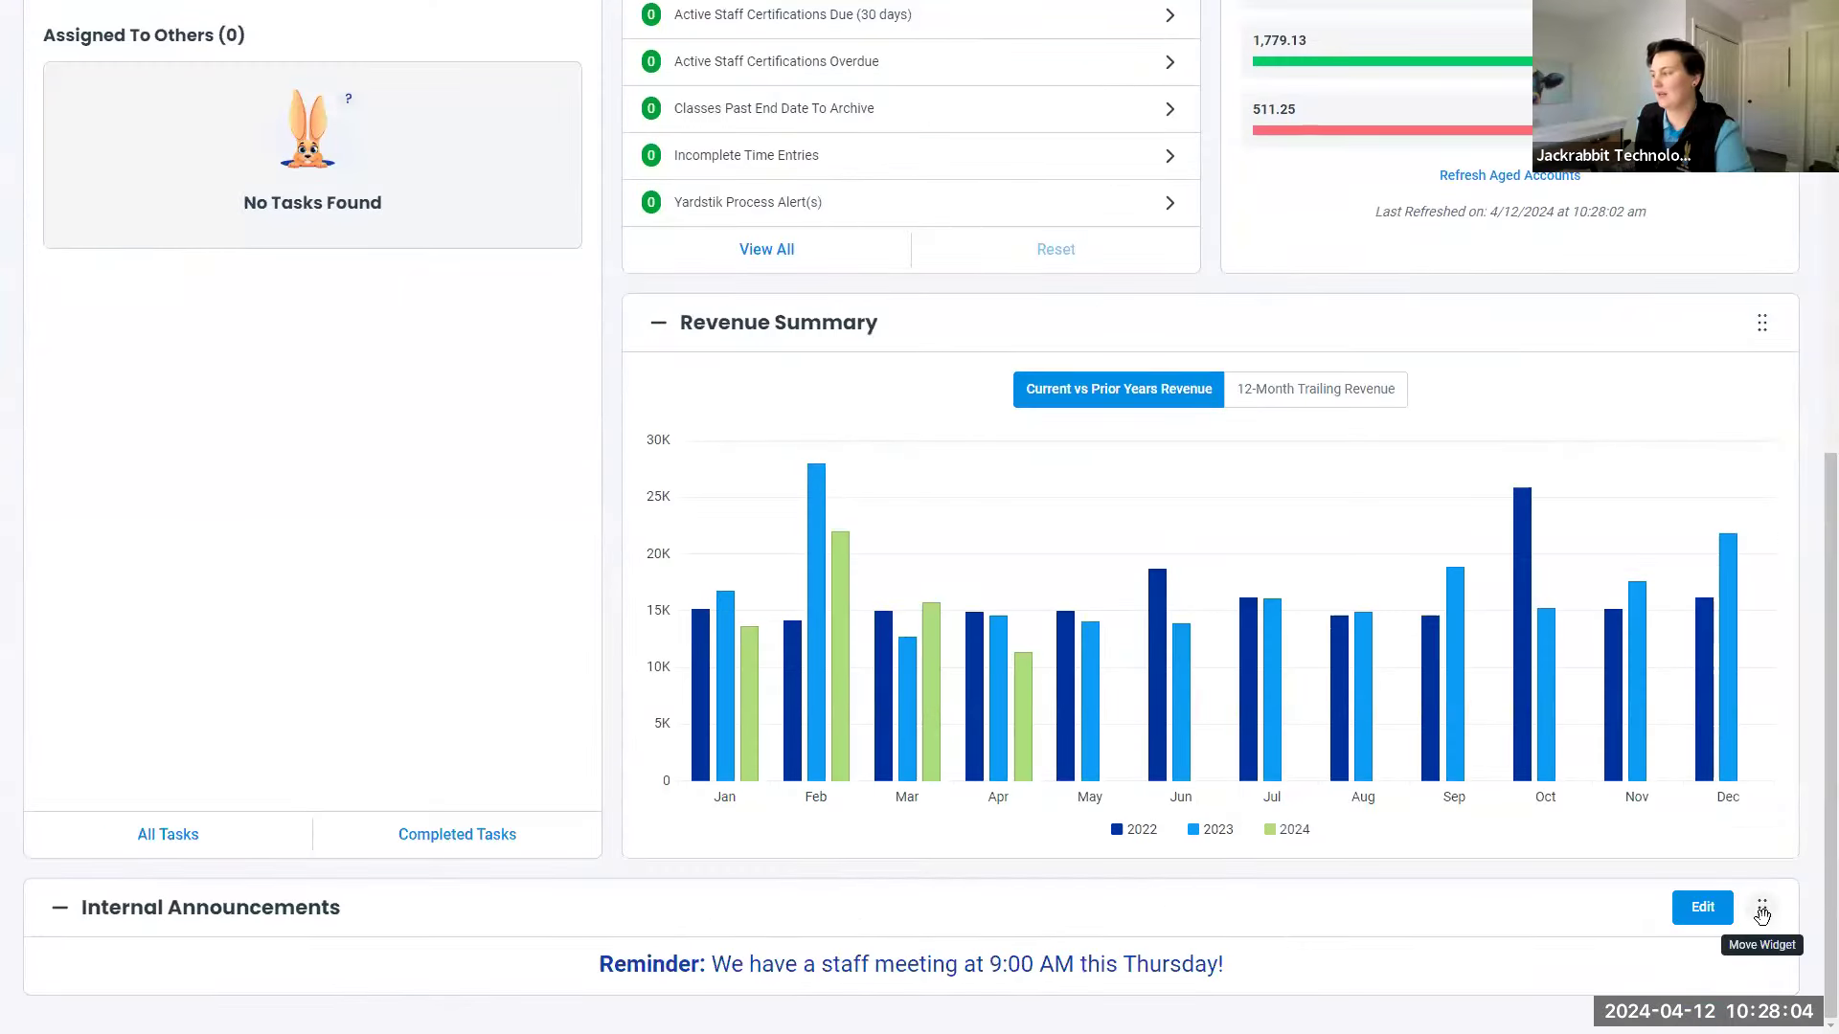
{"action": "left_click_drag", "start_coordinate": [1762, 912], "coordinate": [1533, 306]}
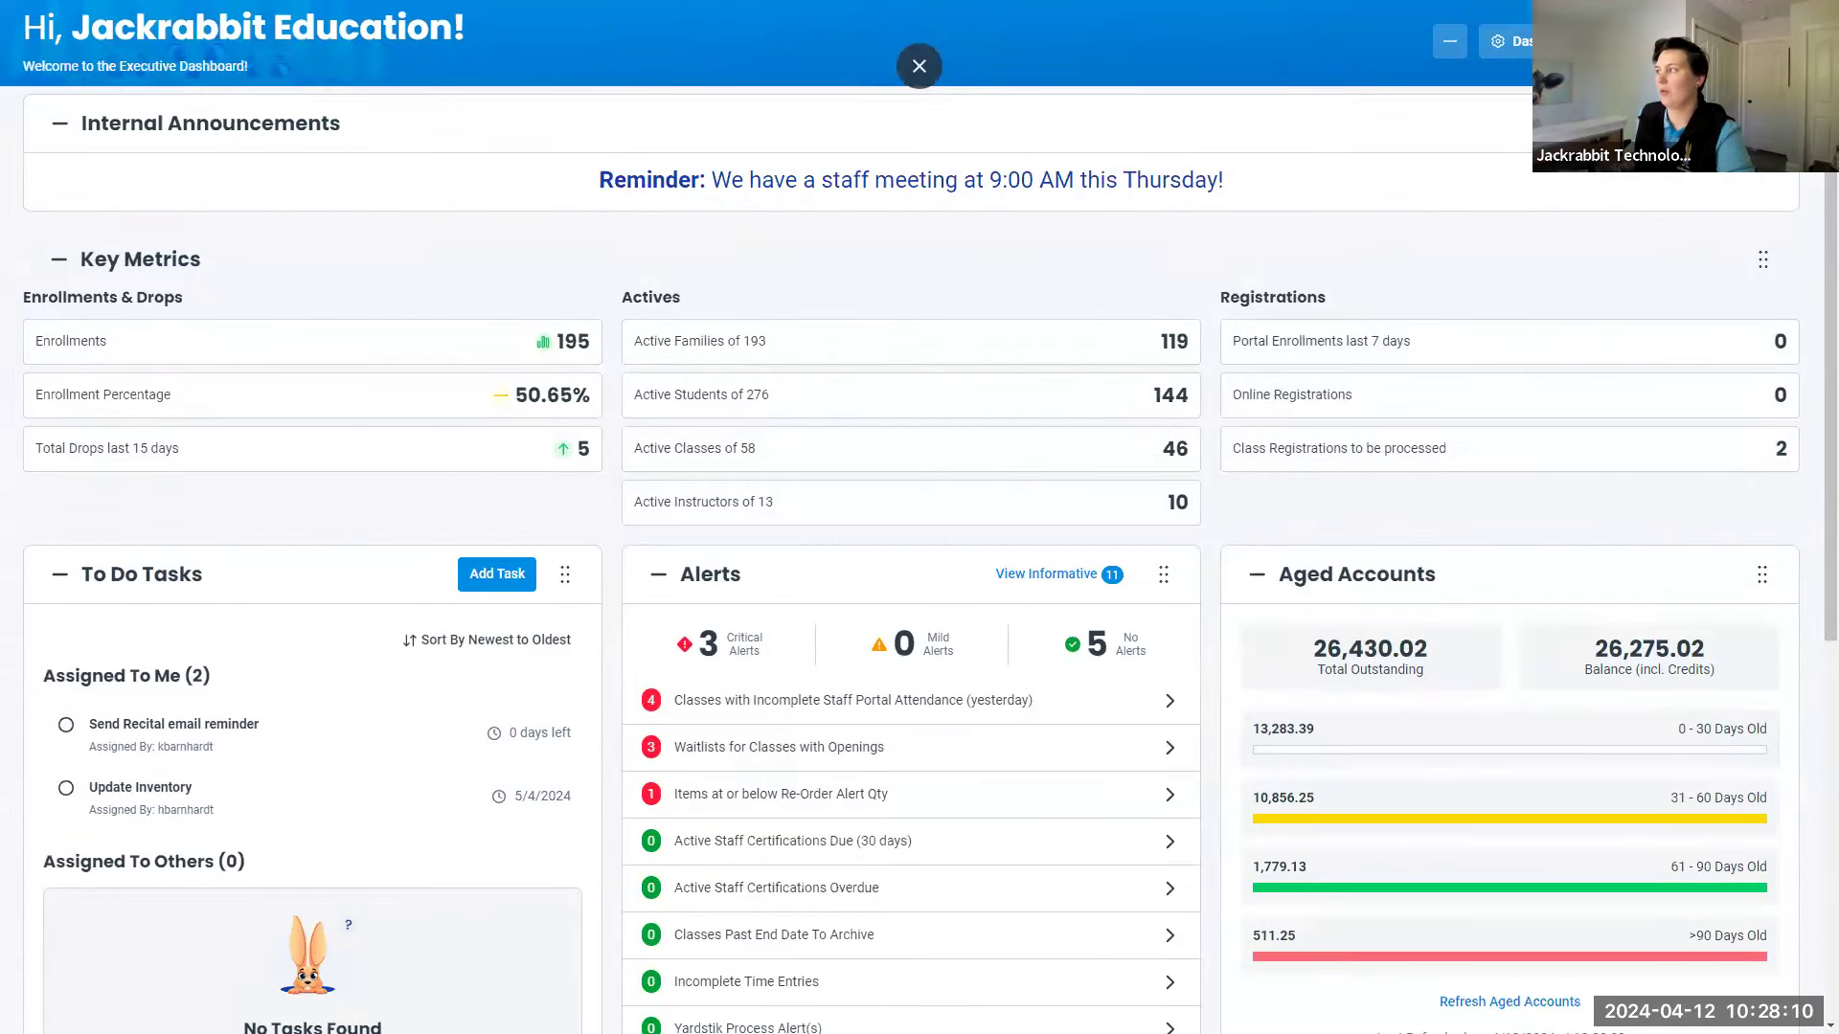
{"action": "scroll", "coordinate": [824, 780], "scroll_direction": "up", "scroll_amount": 2}
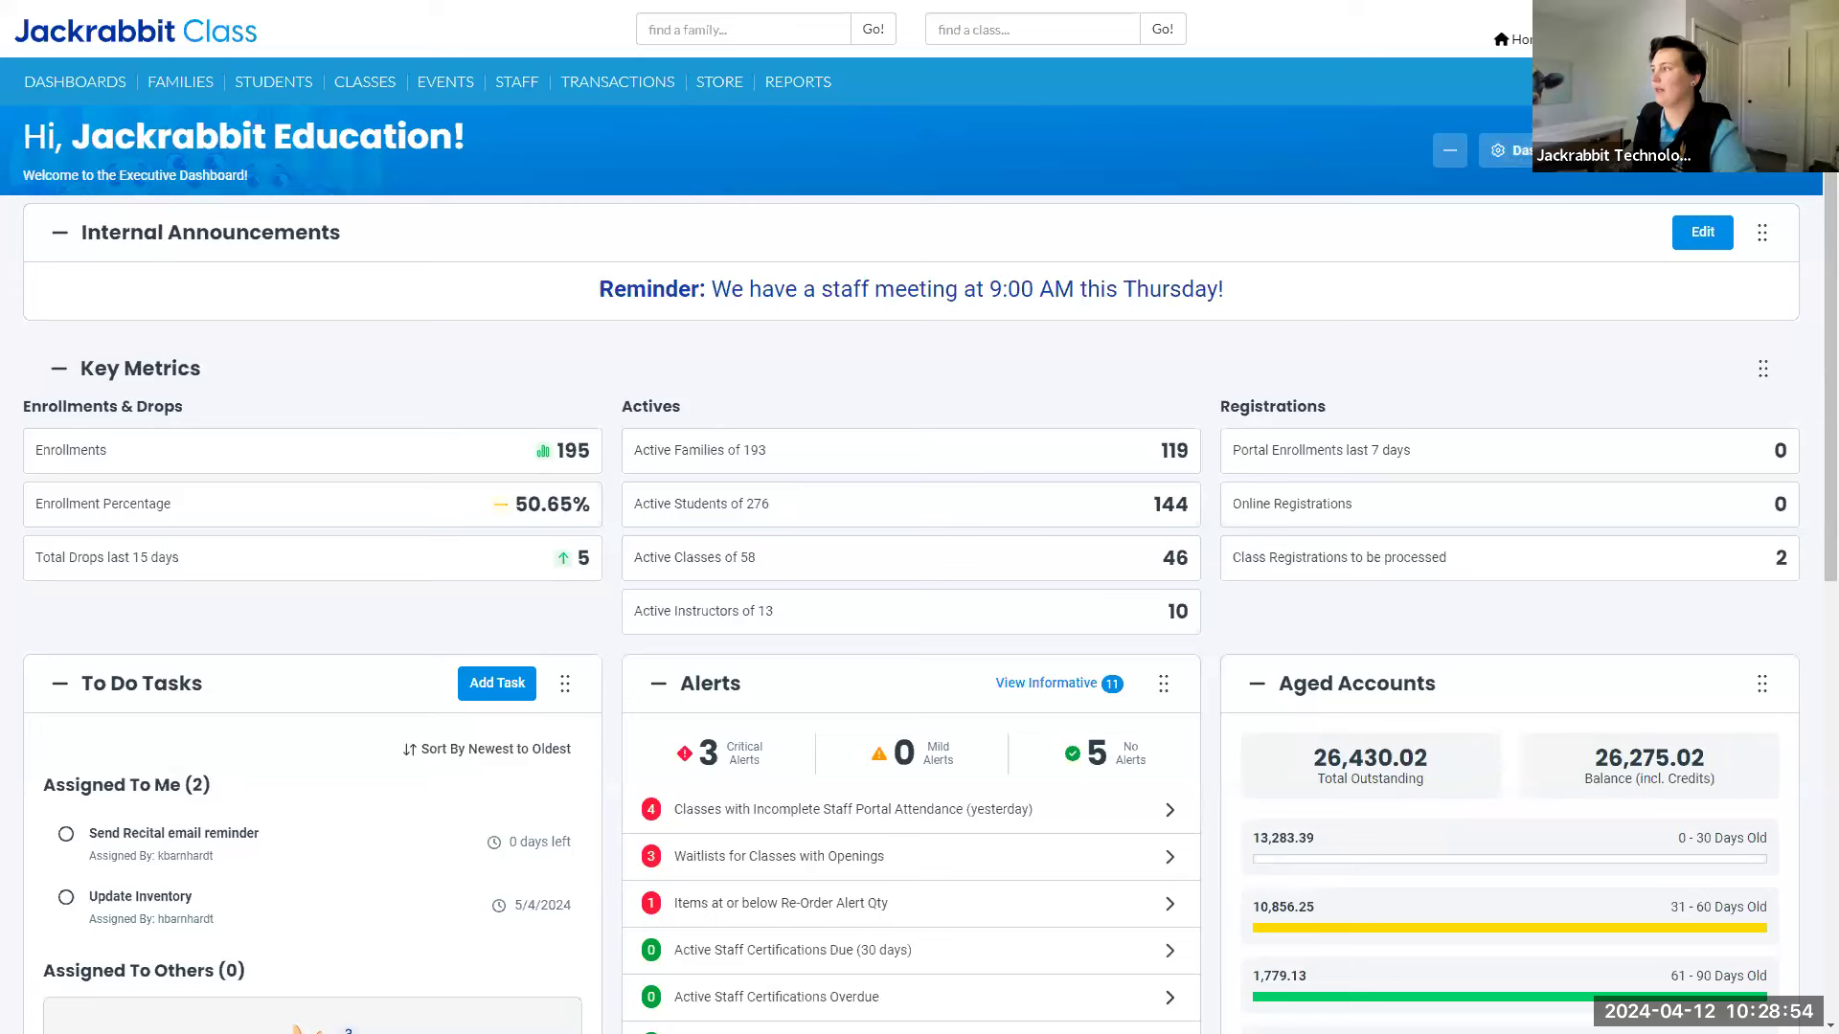
{"action": "left_click", "coordinate": [1510, 146]}
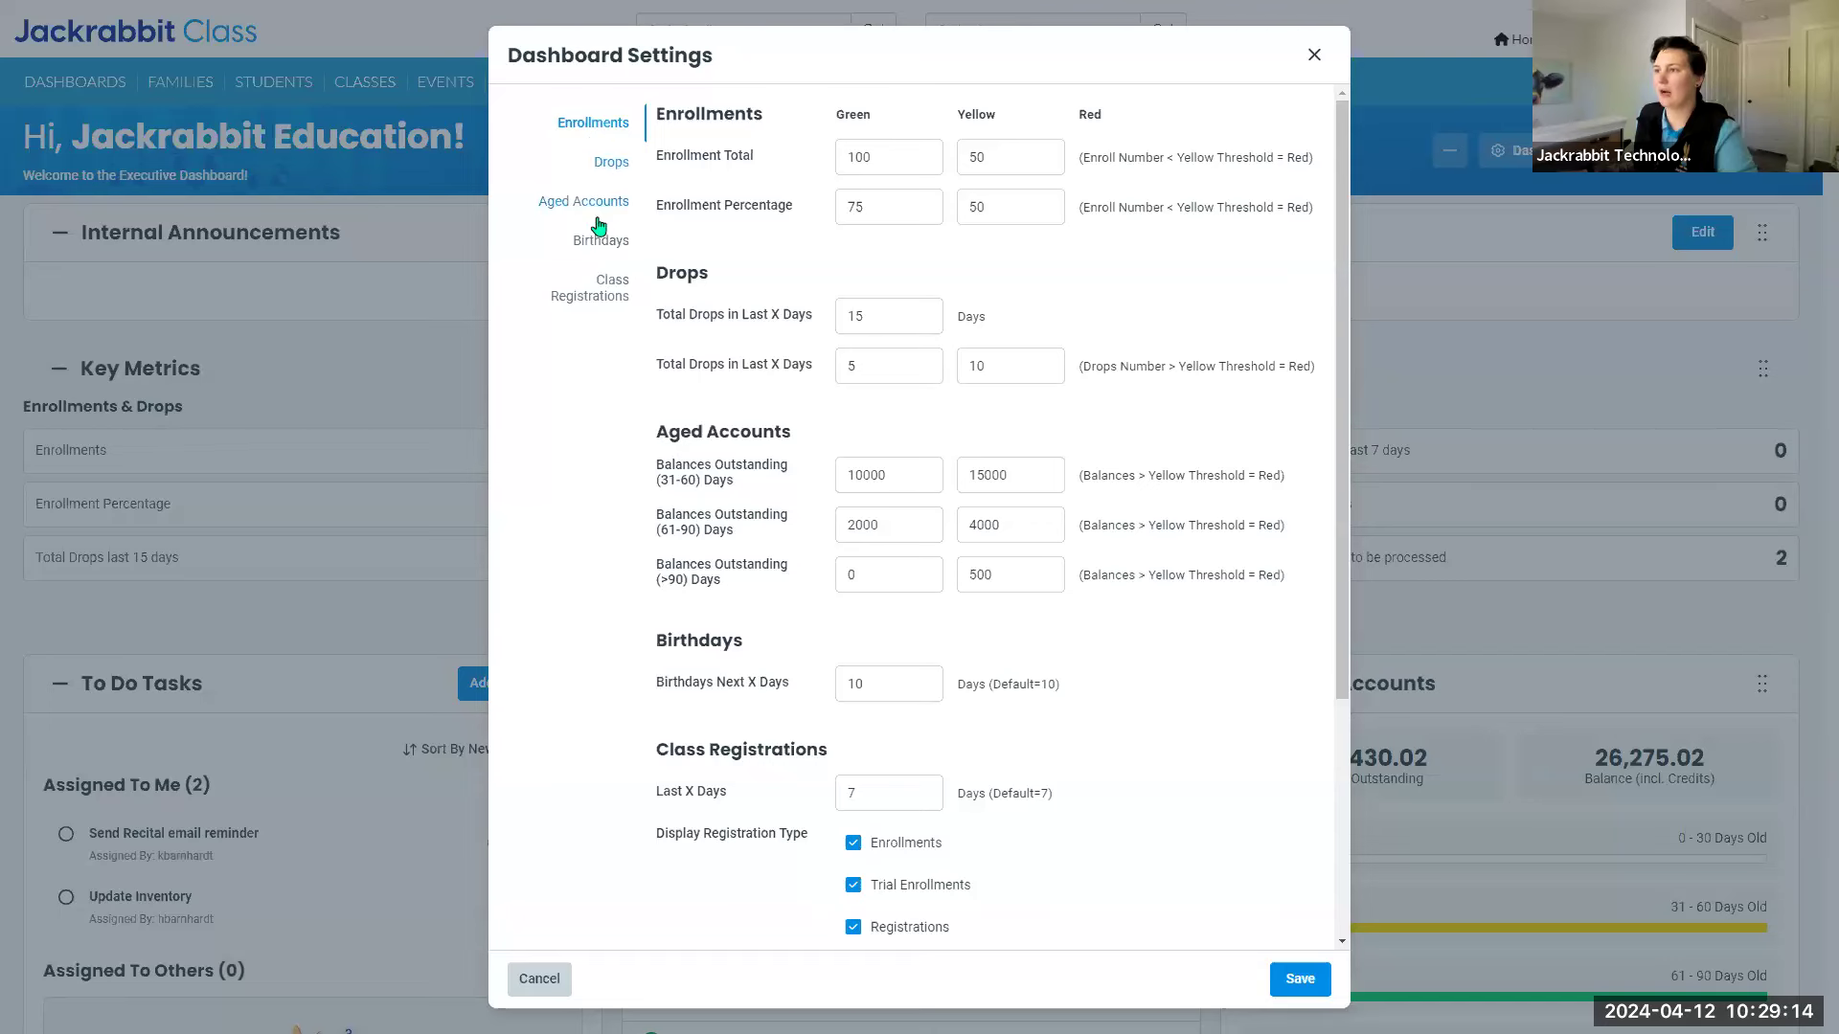
{"action": "left_click", "coordinate": [610, 299]}
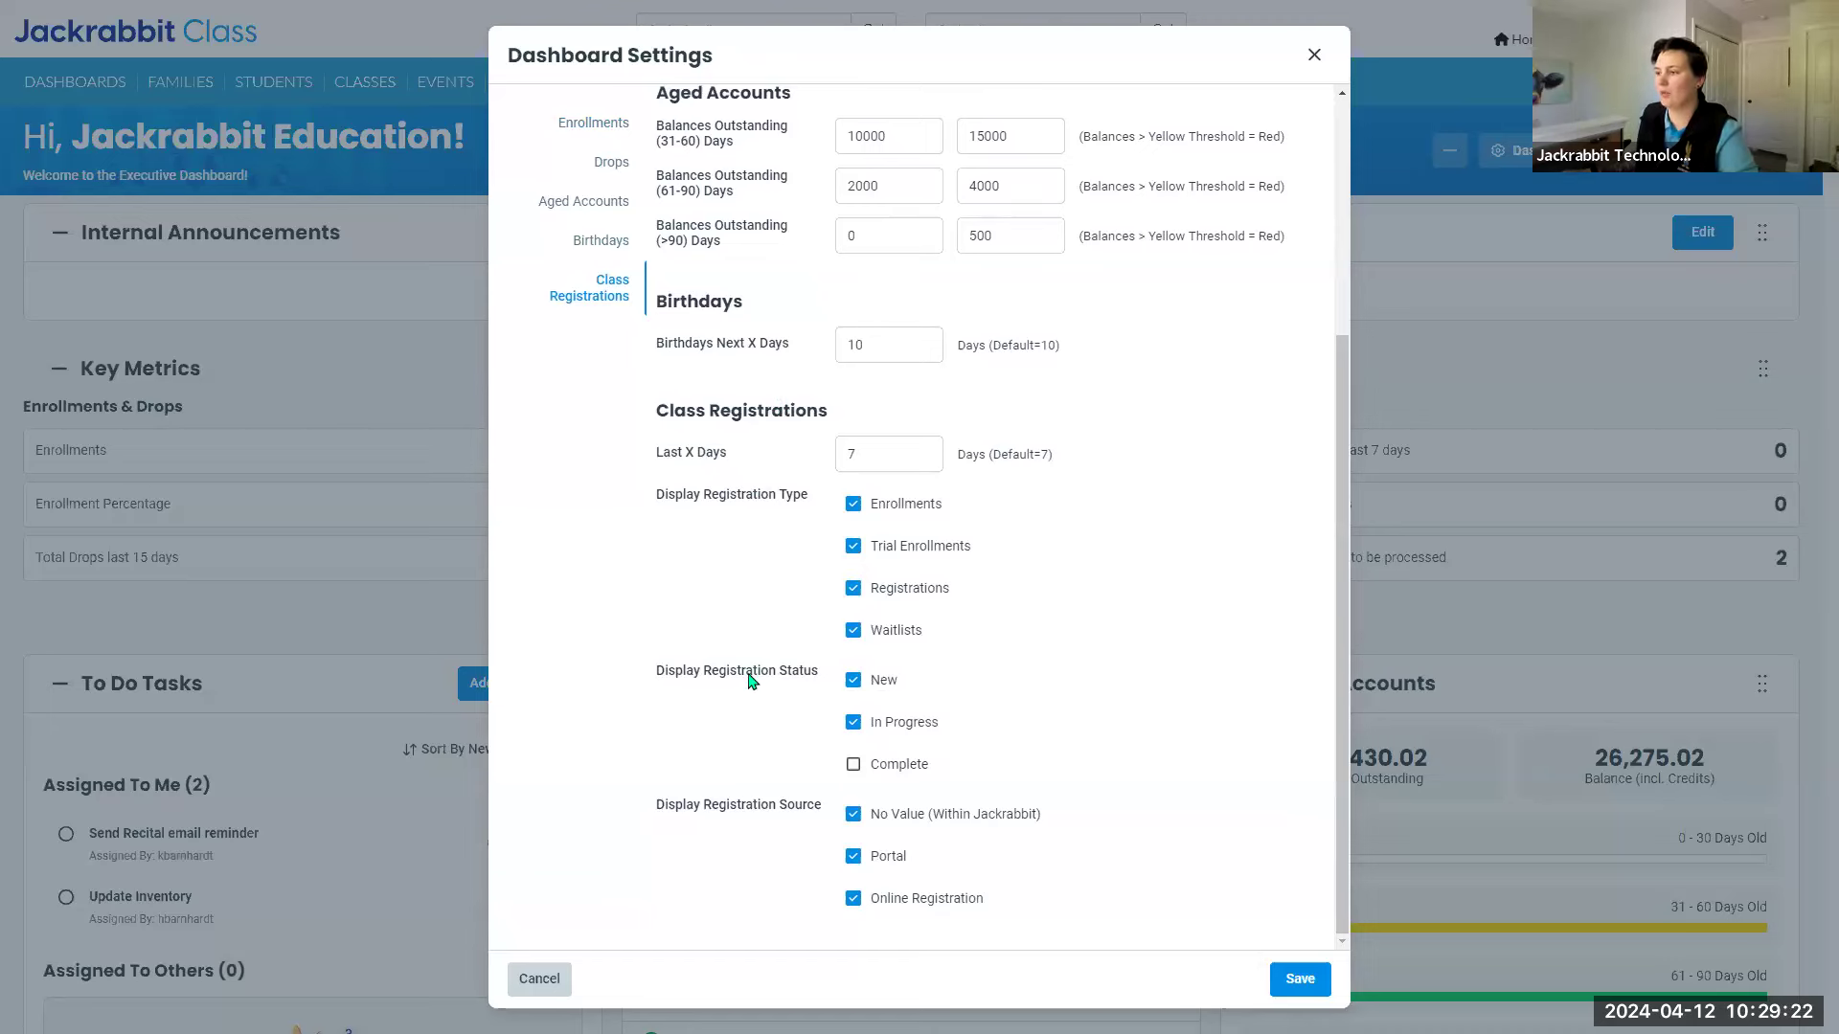
{"action": "left_click", "coordinate": [853, 765]}
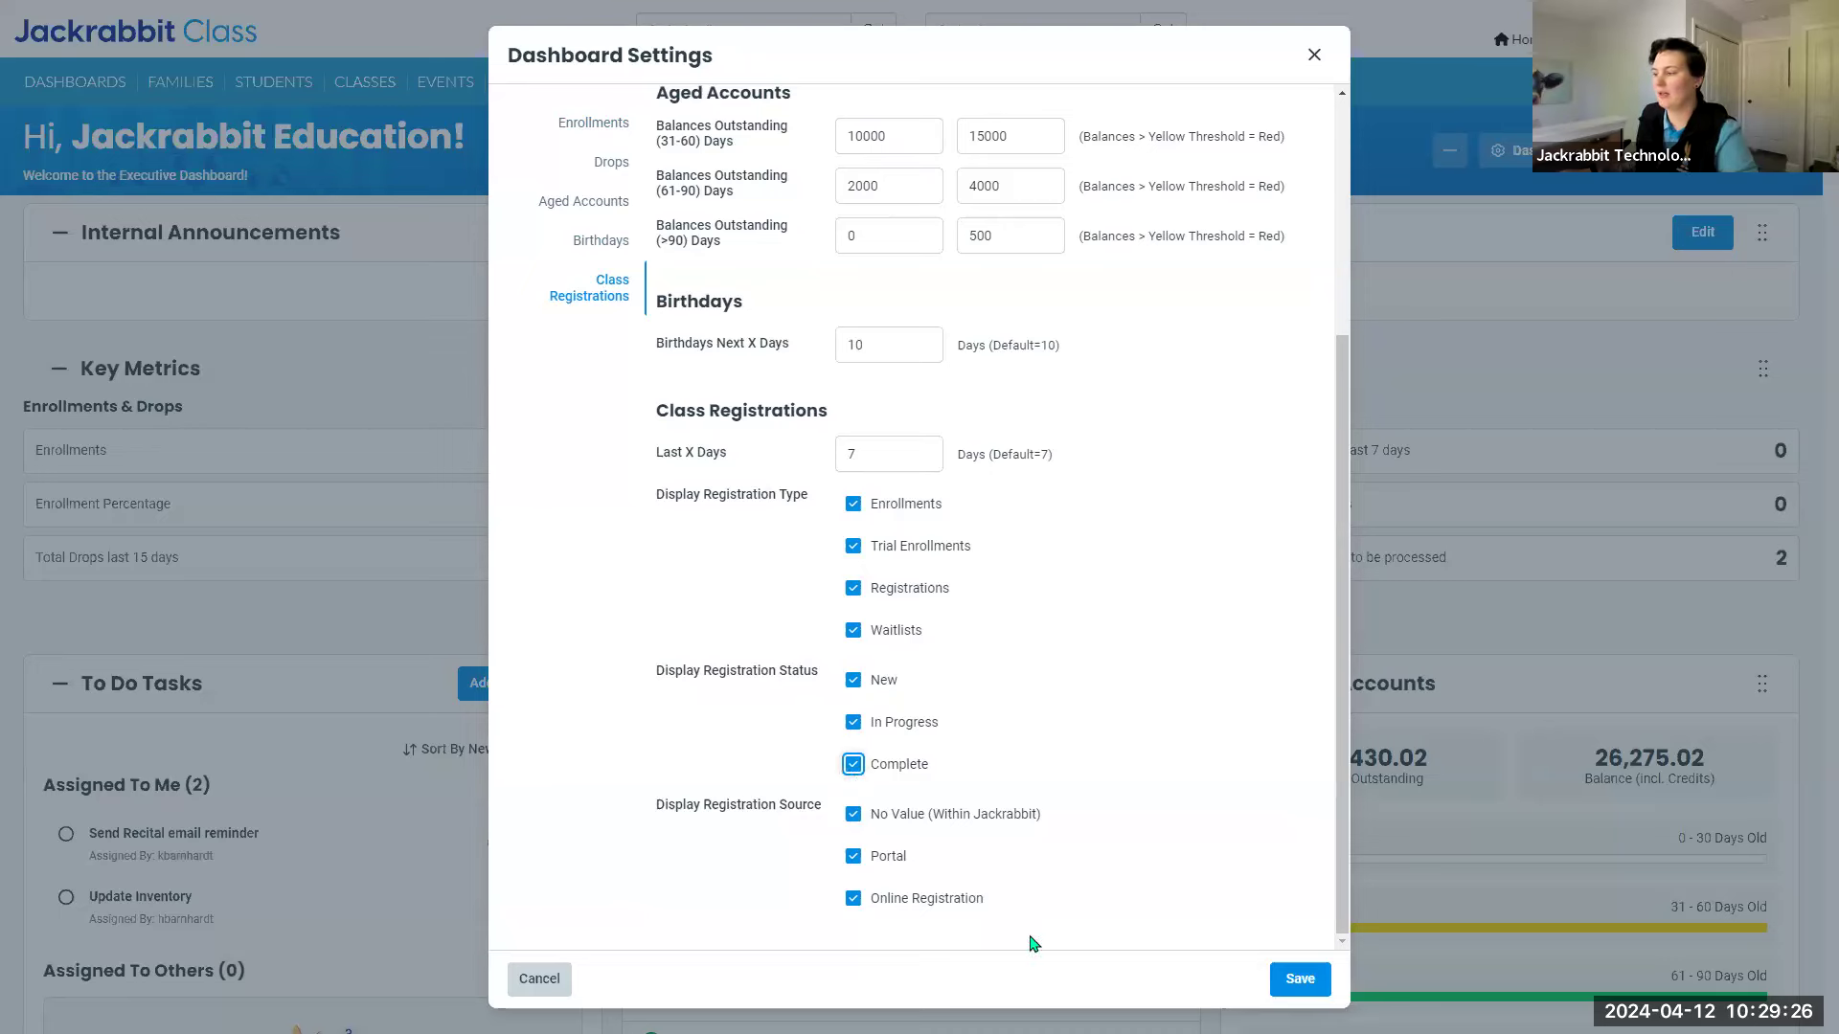
{"action": "left_click", "coordinate": [1313, 980]}
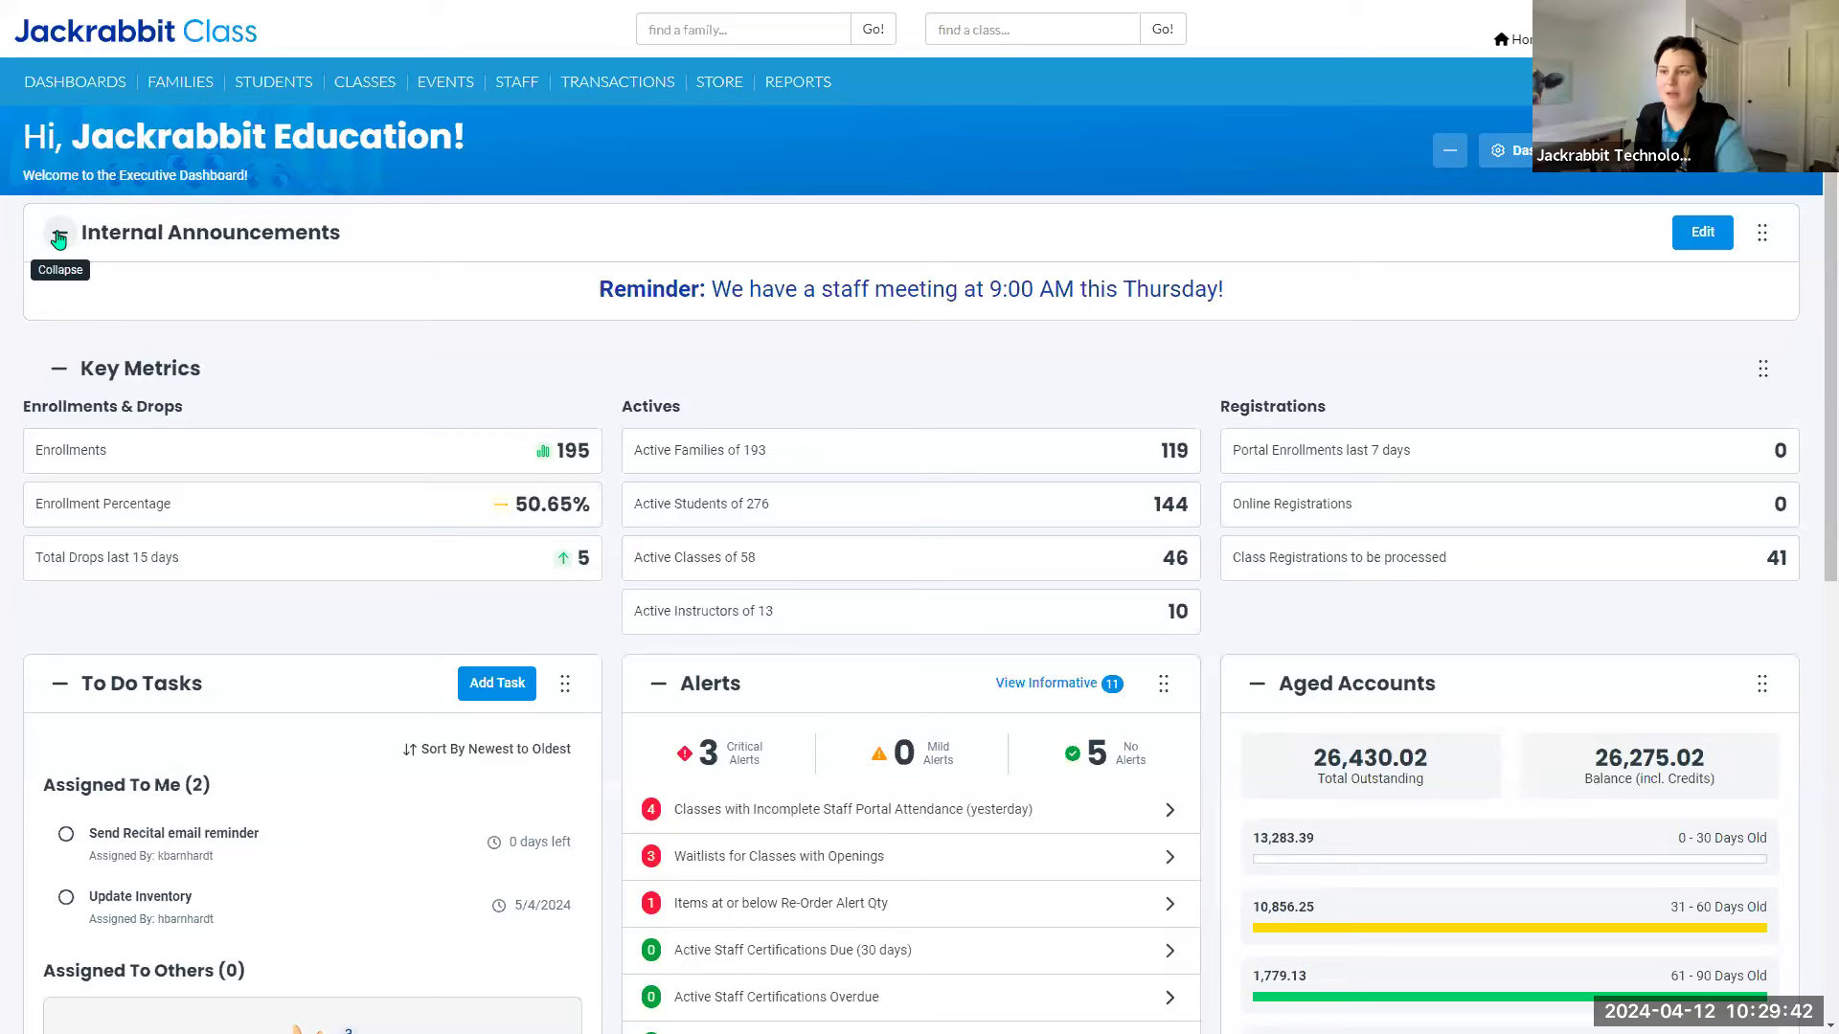
{"action": "left_click", "coordinate": [59, 236]}
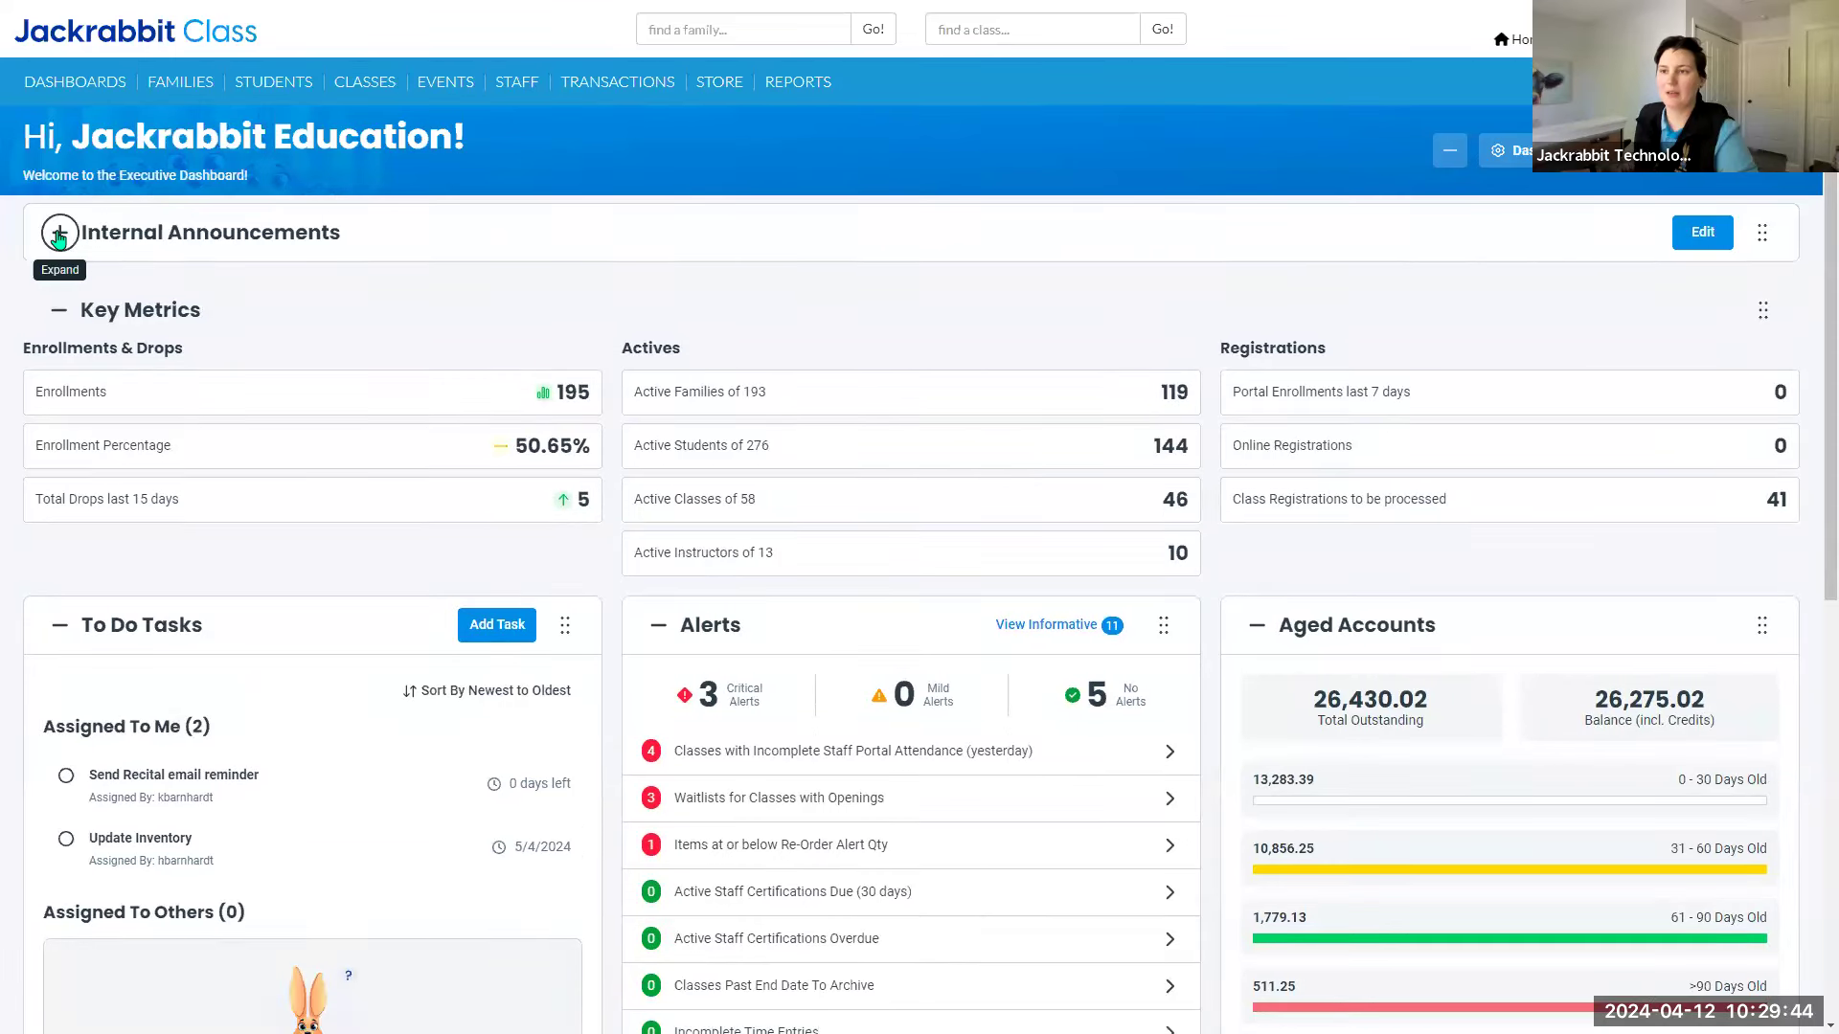
{"action": "left_click", "coordinate": [58, 236]}
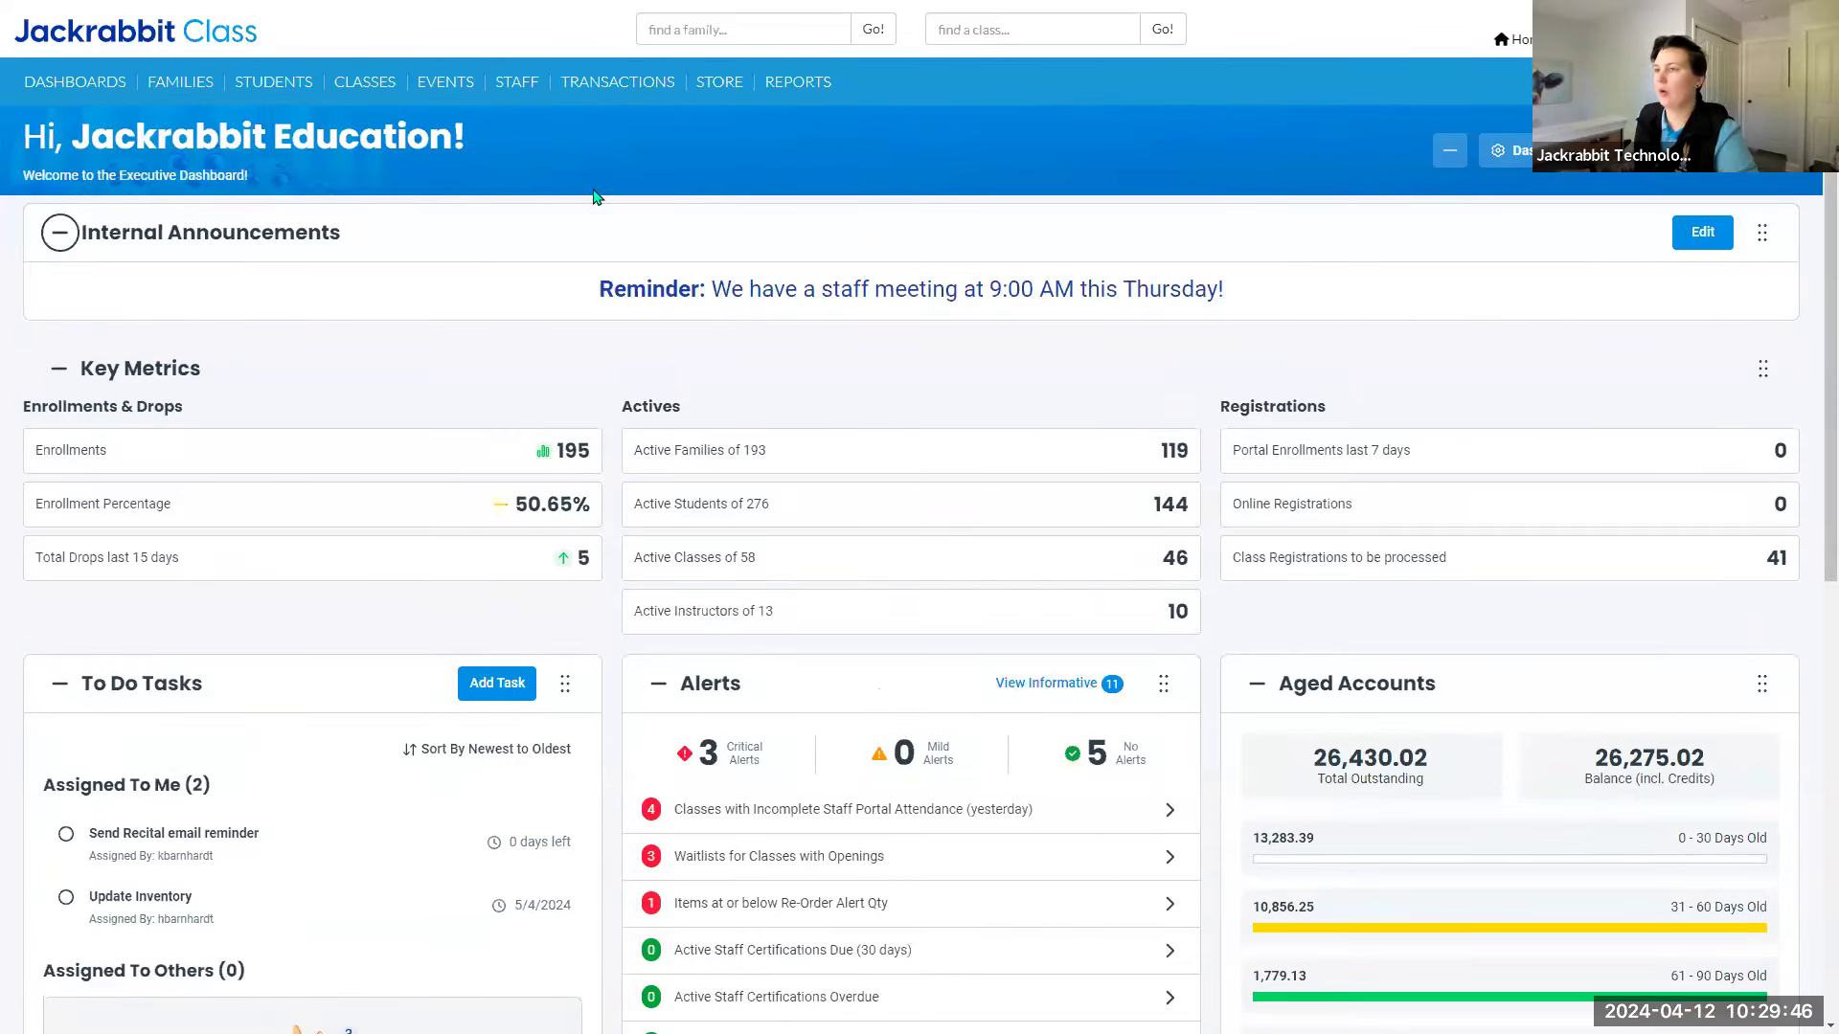
{"action": "left_click", "coordinate": [1451, 155]}
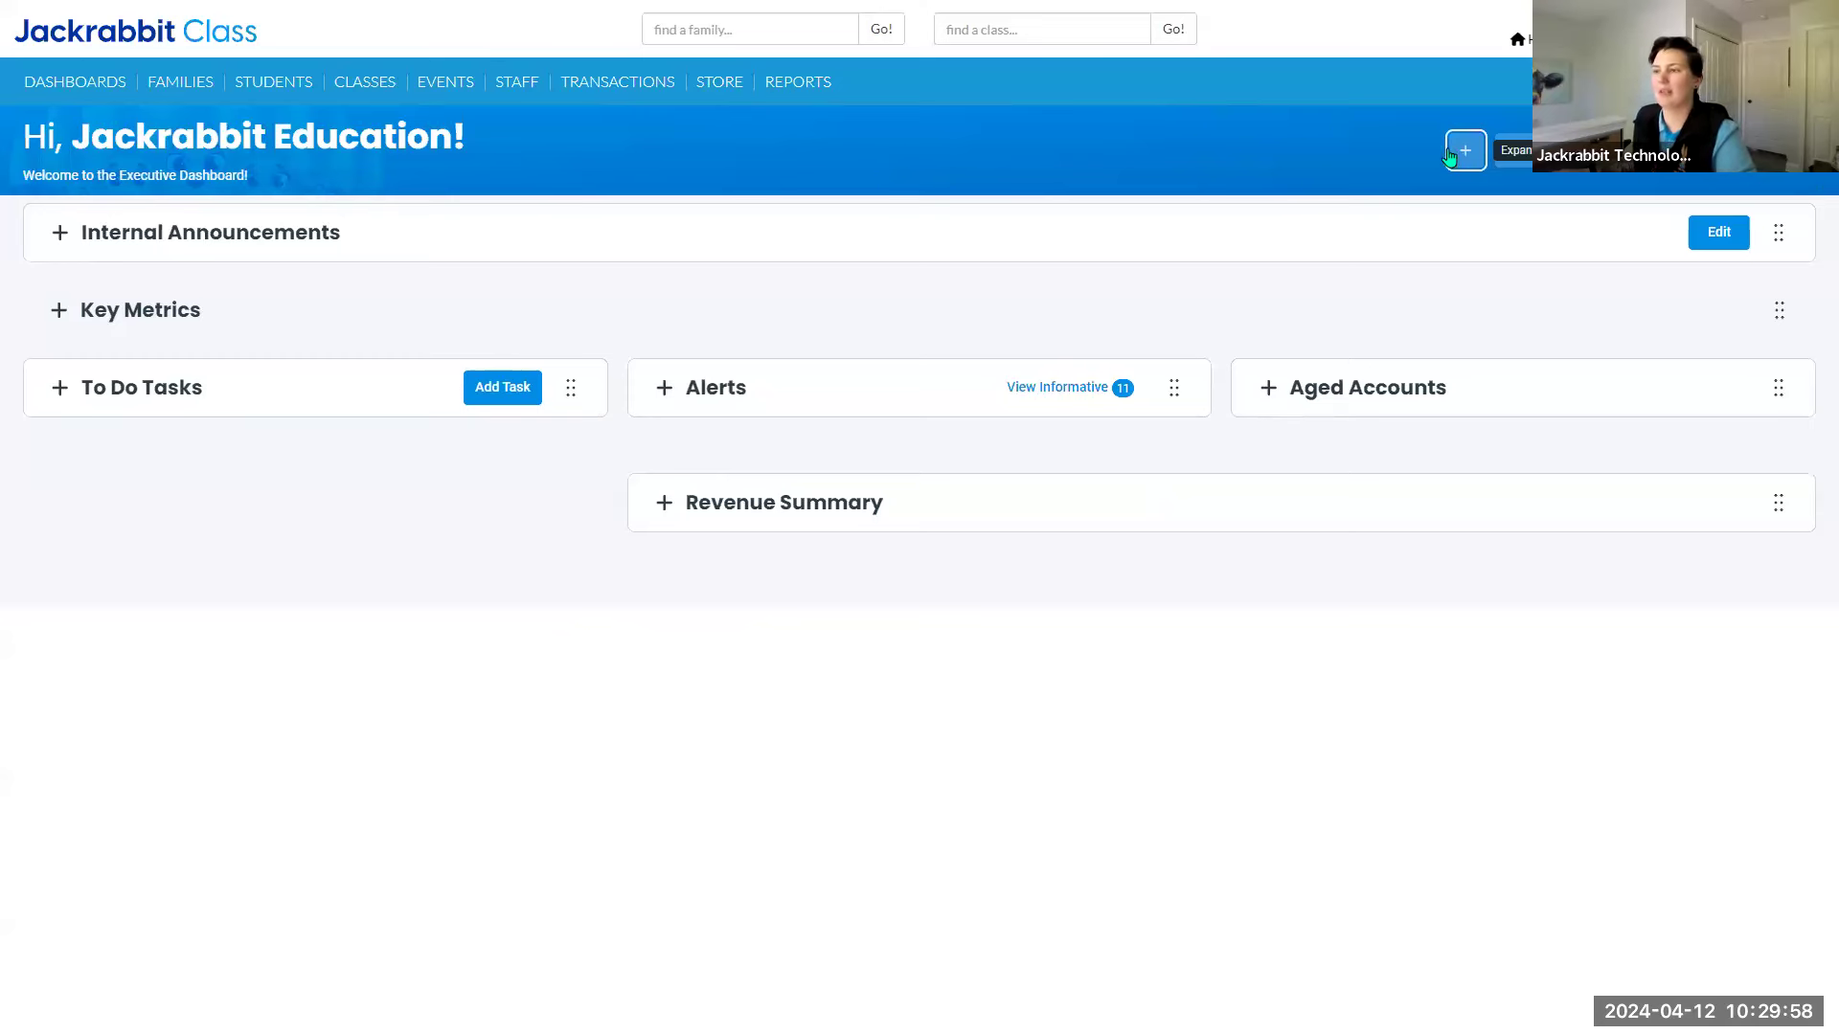
{"action": "left_click", "coordinate": [59, 387]}
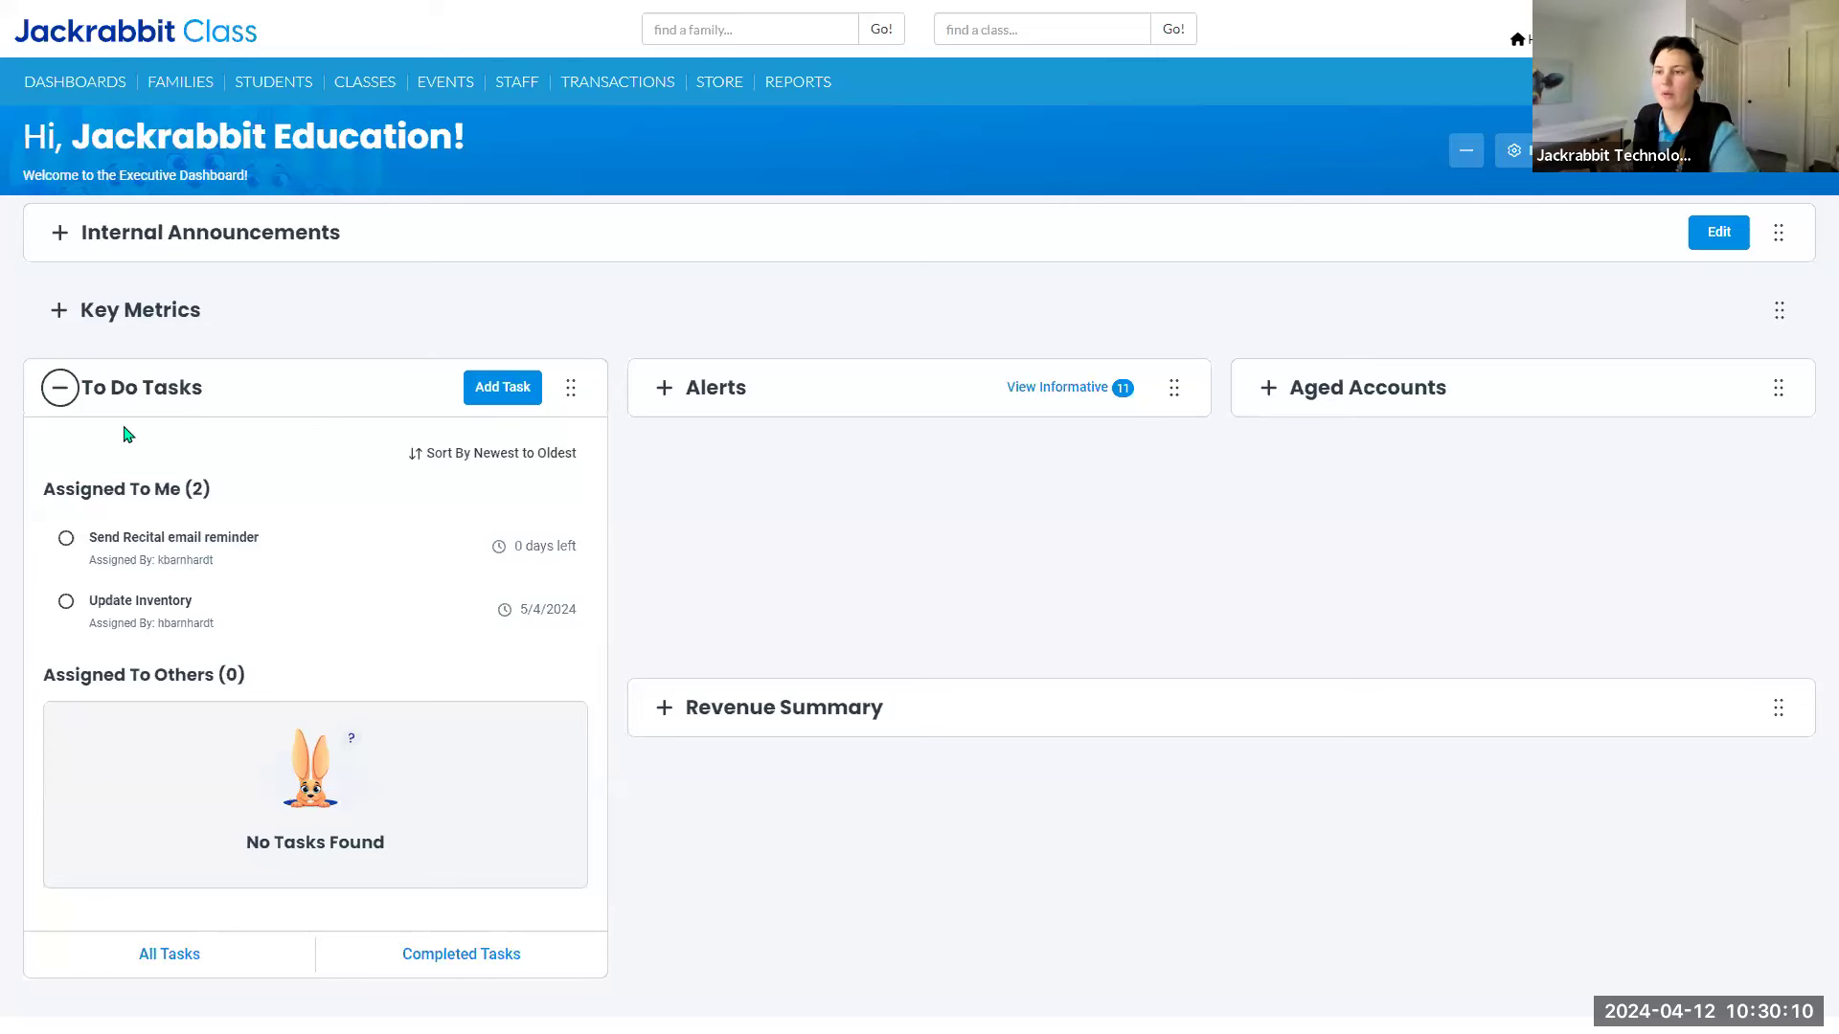
{"action": "left_click", "coordinate": [1463, 153]}
{"action": "left_click", "coordinate": [1463, 151]}
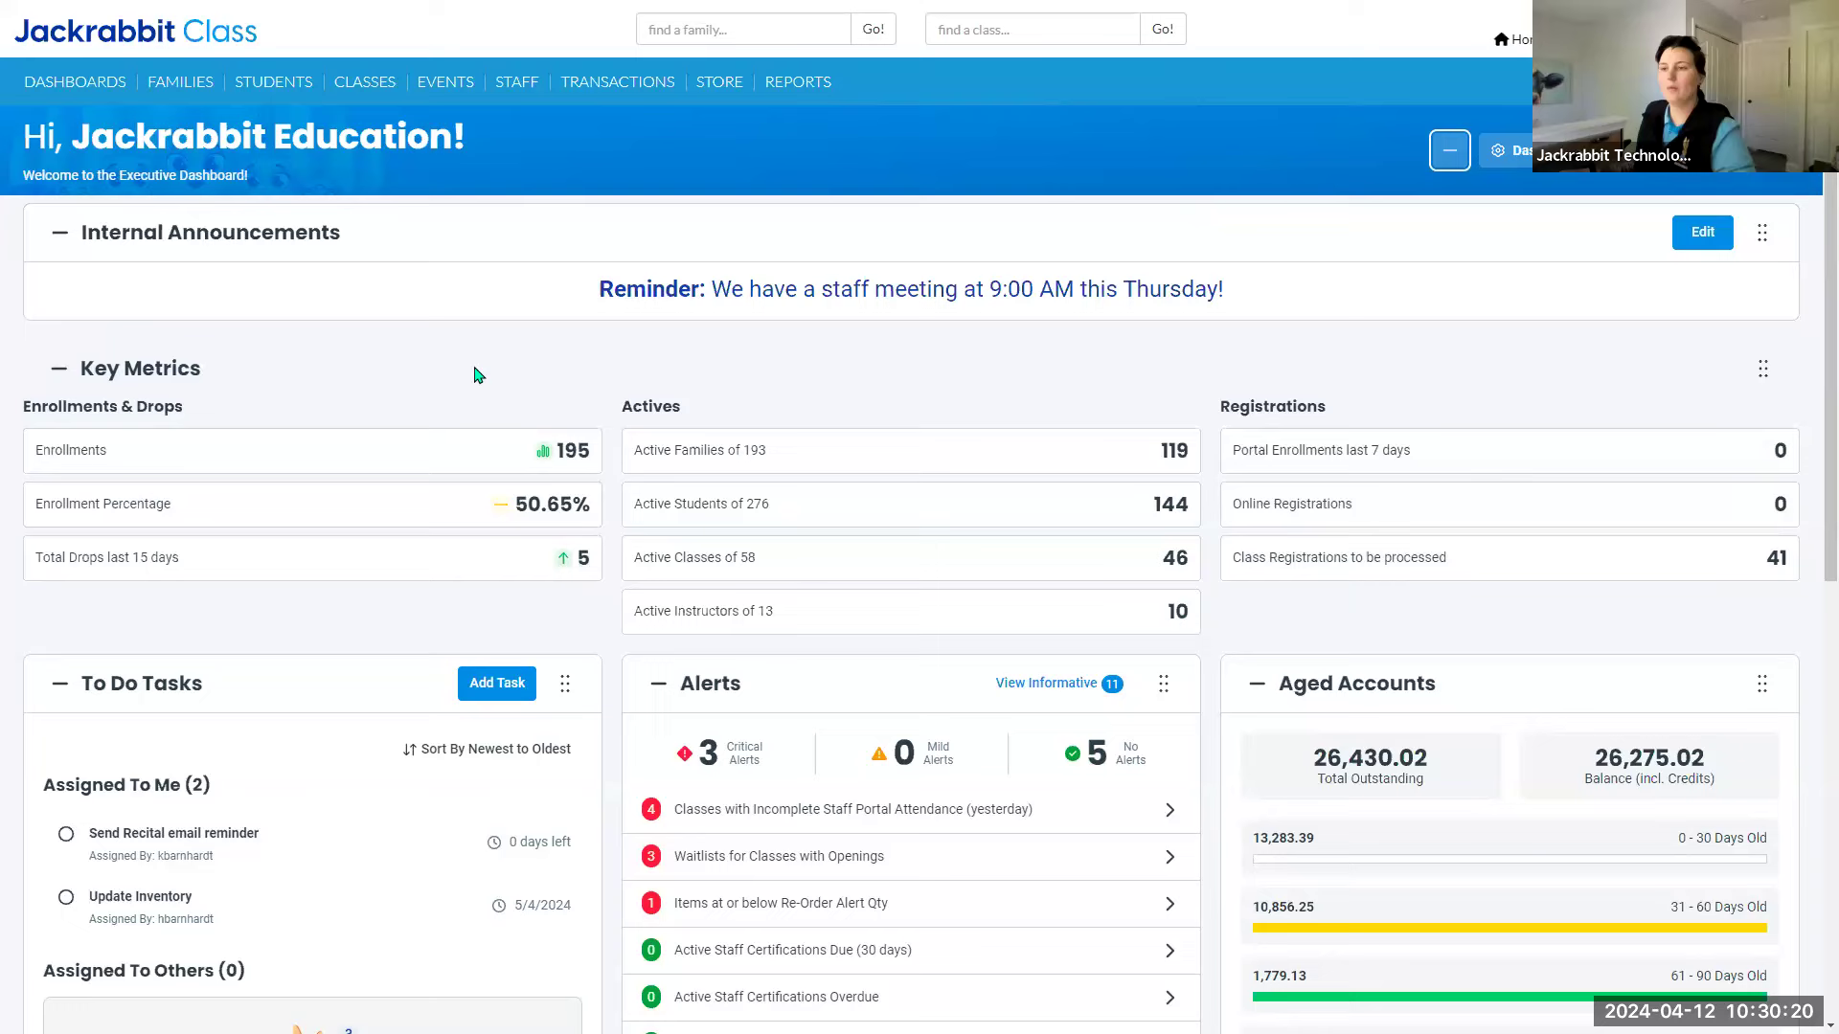
Create the to-do 'Add in new closed dates', due 4/15/2024, assigned to a staff member.
{"action": "scroll", "coordinate": [470, 378], "scroll_direction": "down", "scroll_amount": 3}
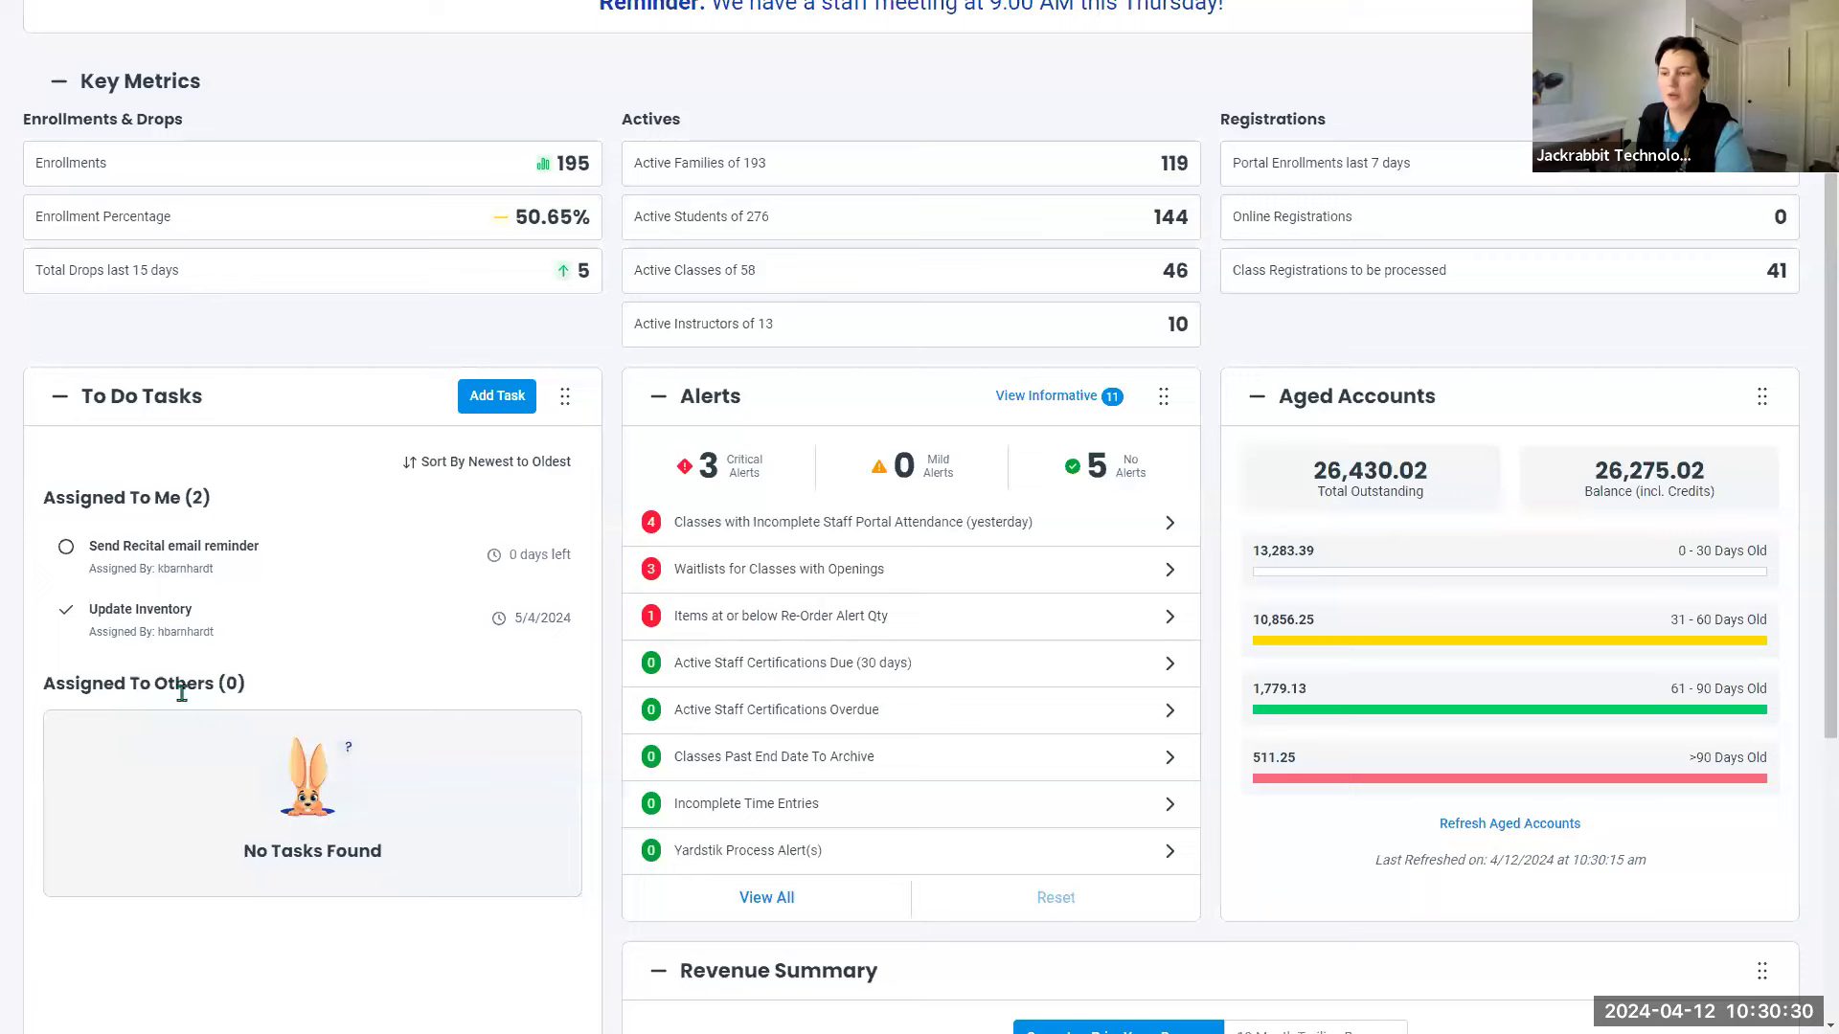
{"action": "left_click", "coordinate": [484, 410]}
{"action": "left_click", "coordinate": [762, 365]}
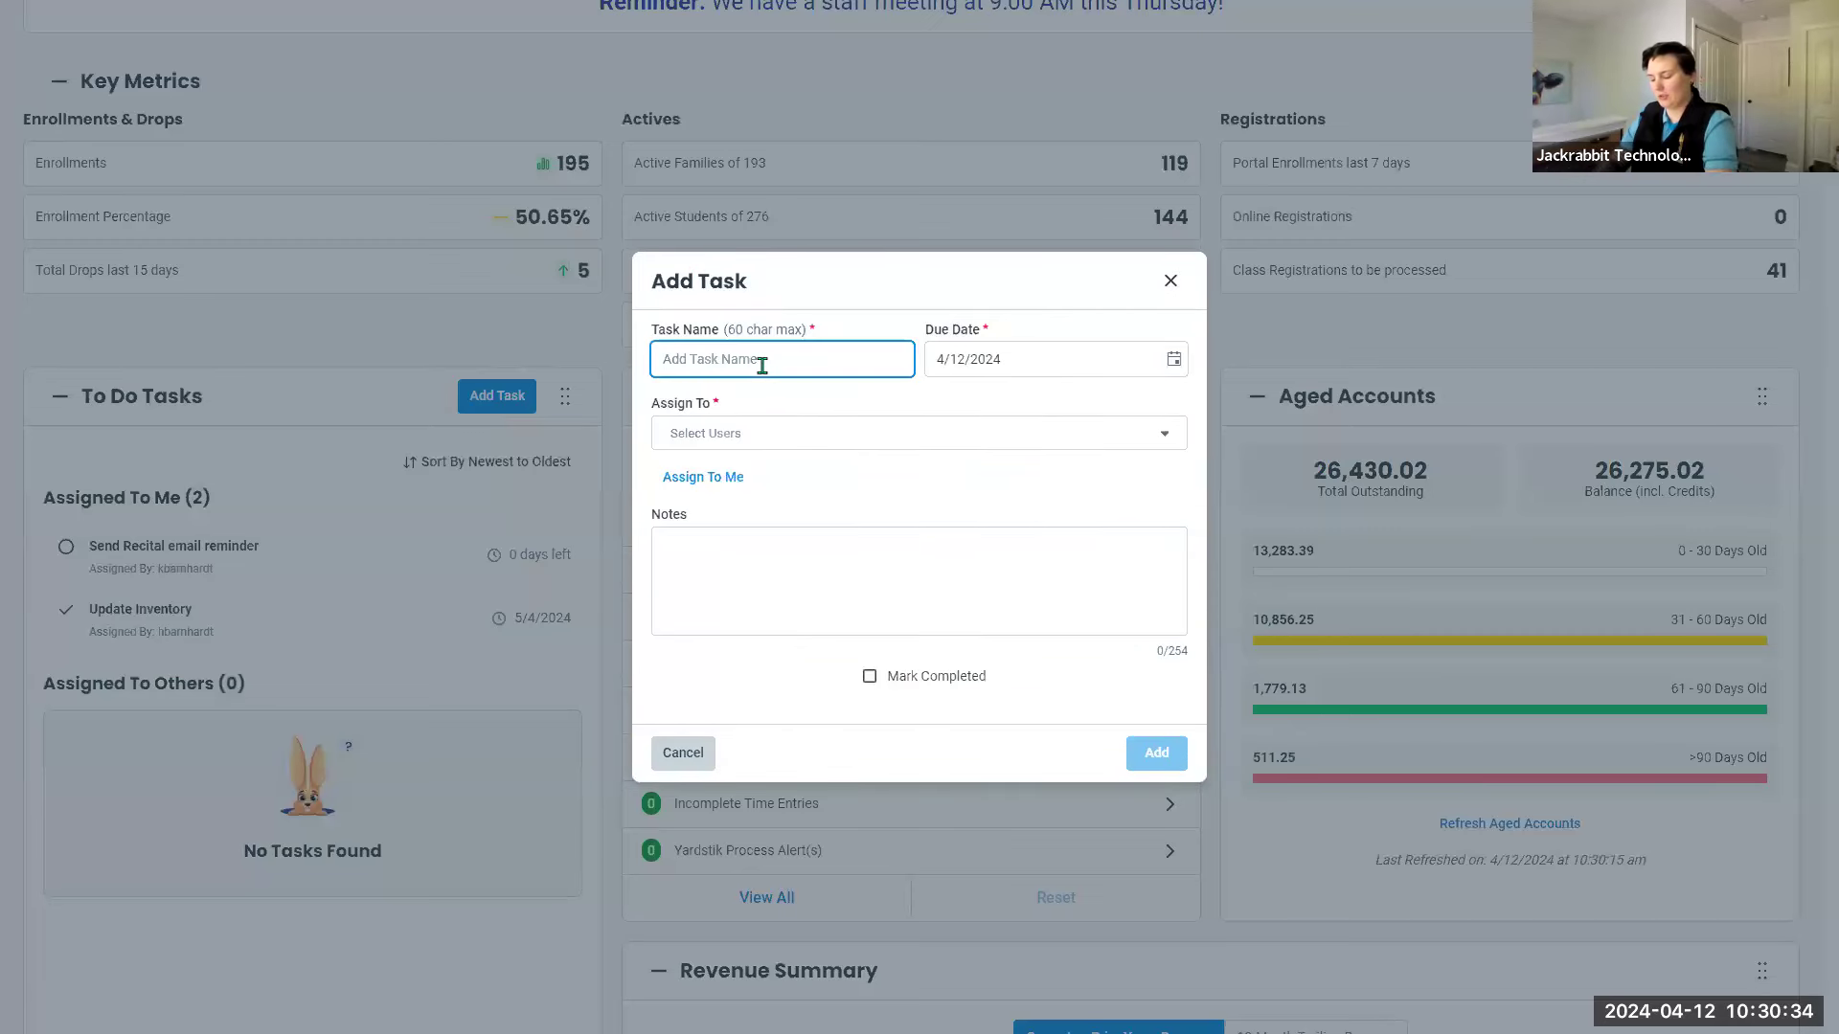
{"action": "type", "text": "Add in"}
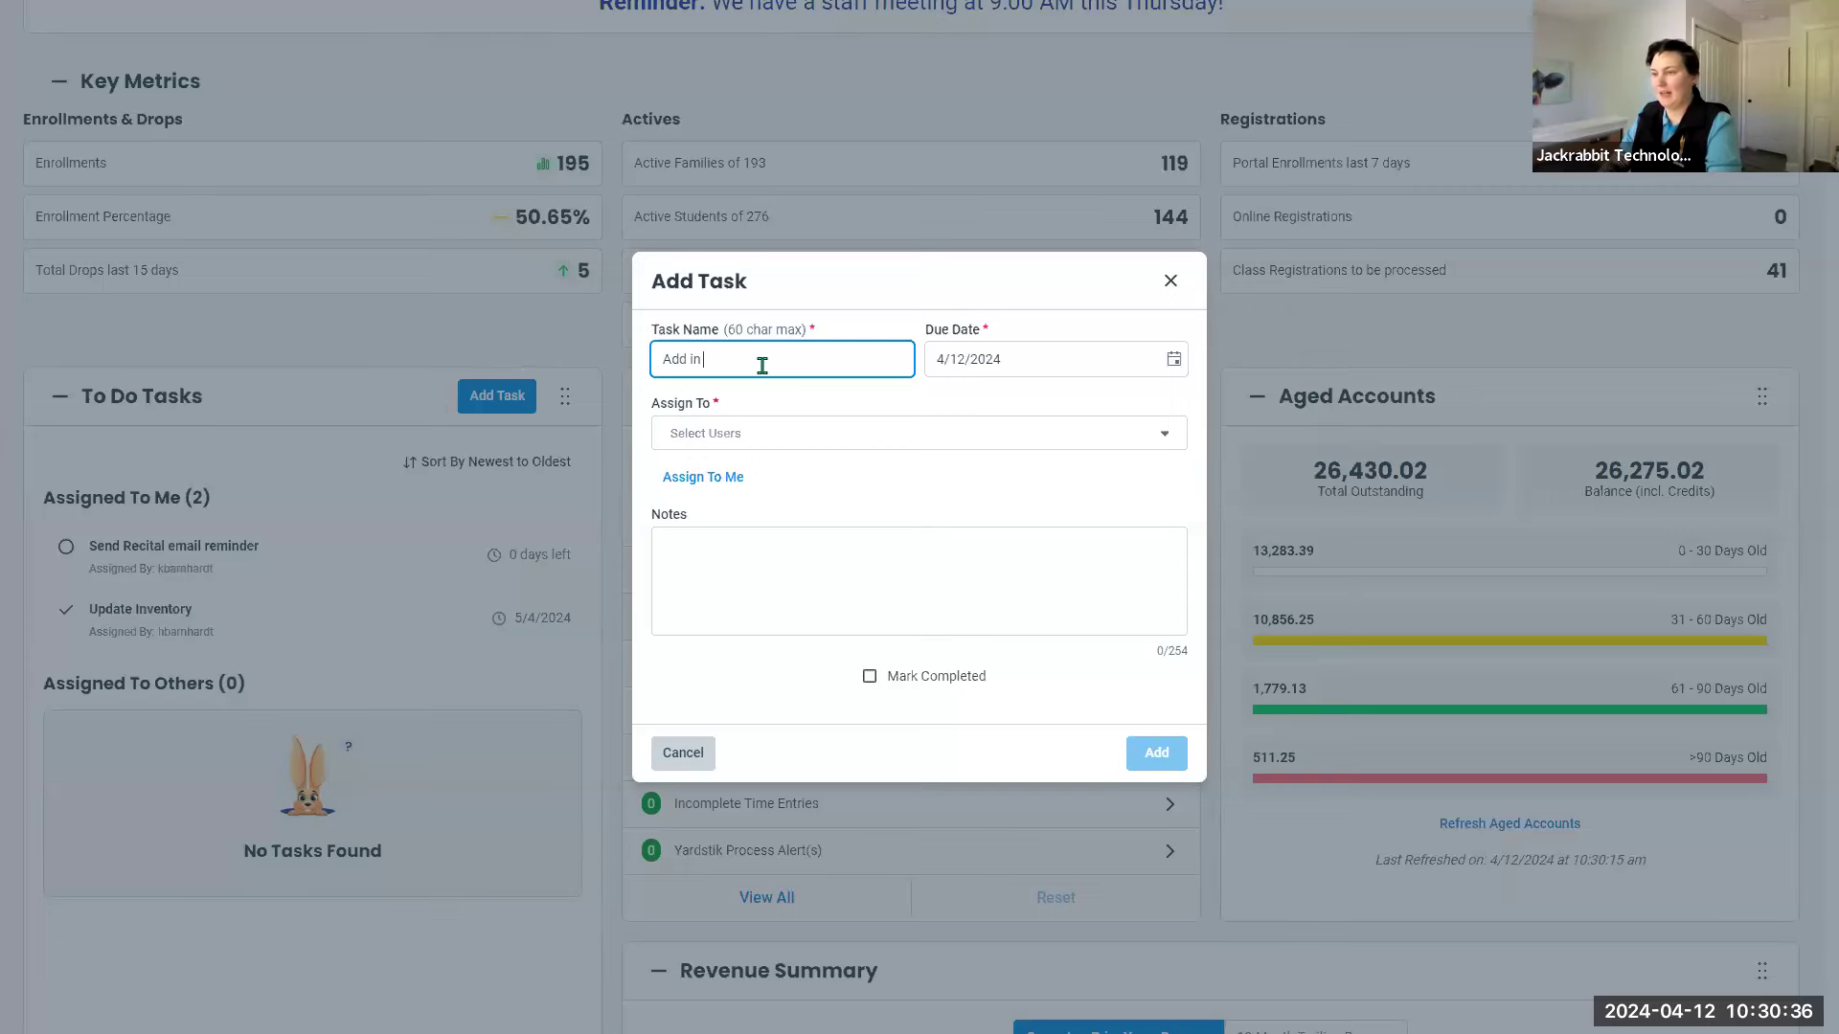
{"action": "type", "text": " new closed da"}
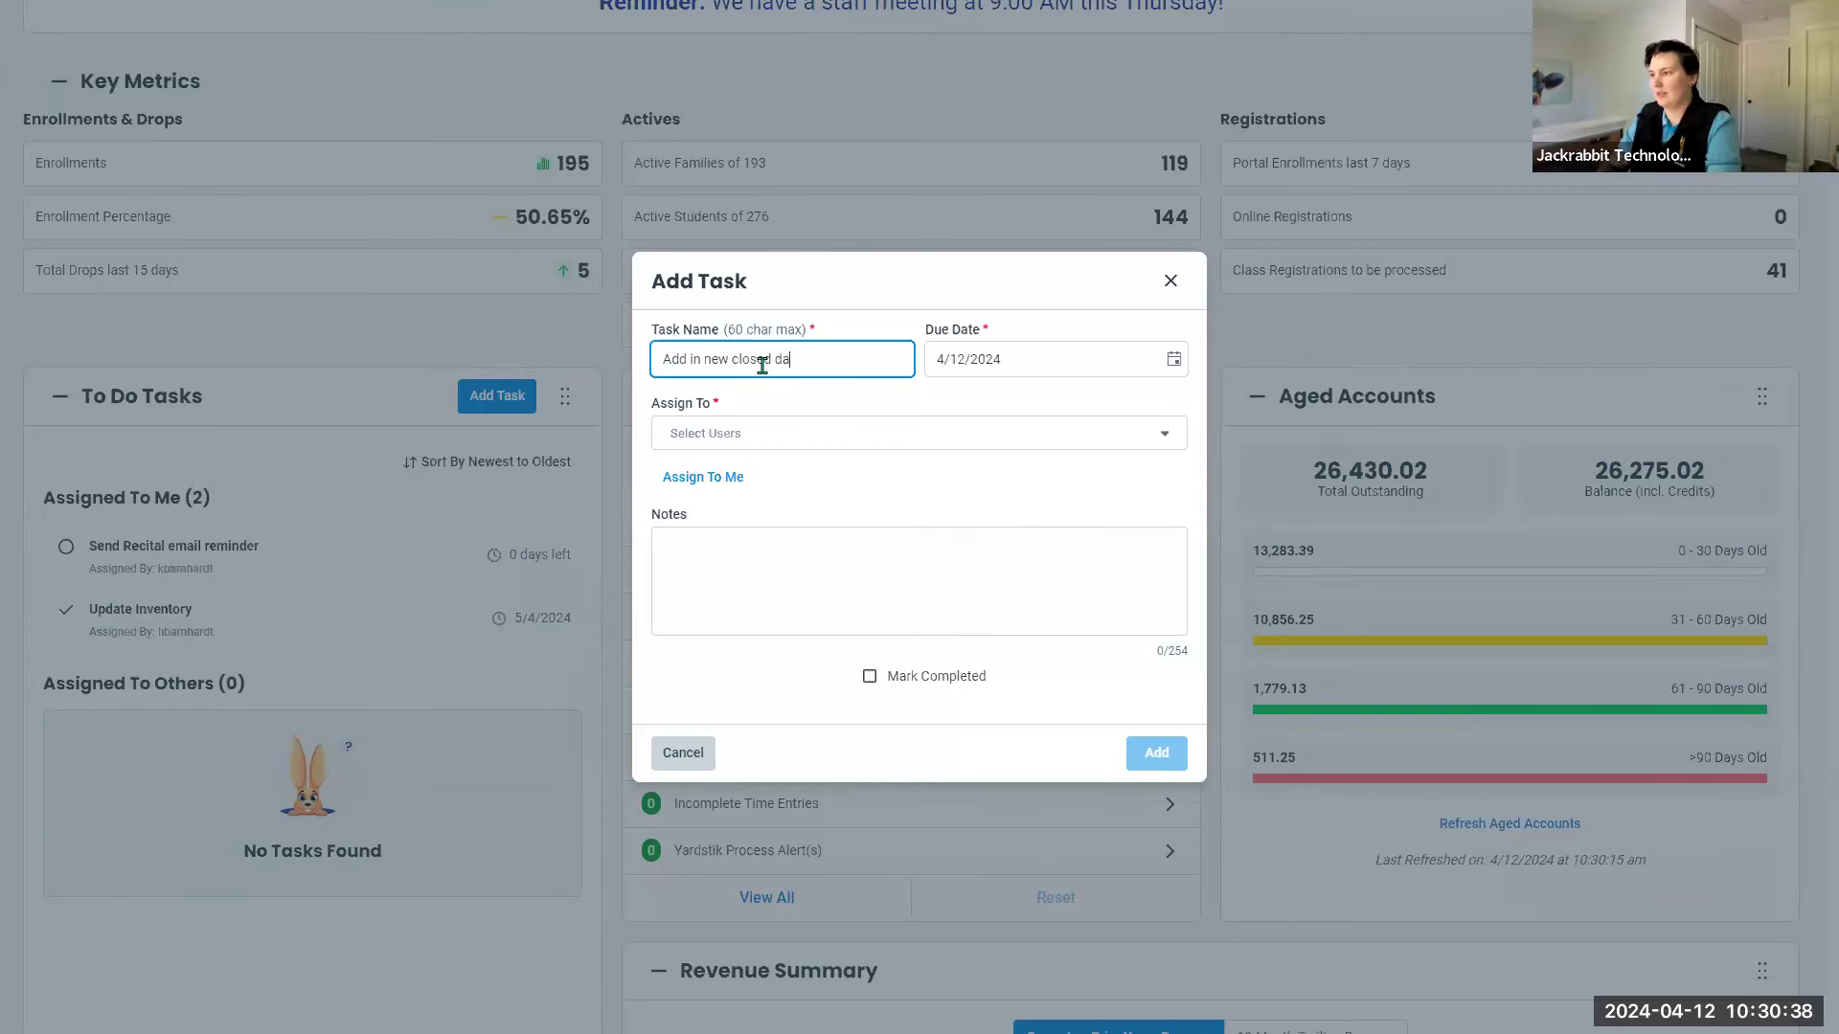
{"action": "type", "text": "tes"}
{"action": "left_click", "coordinate": [975, 360]}
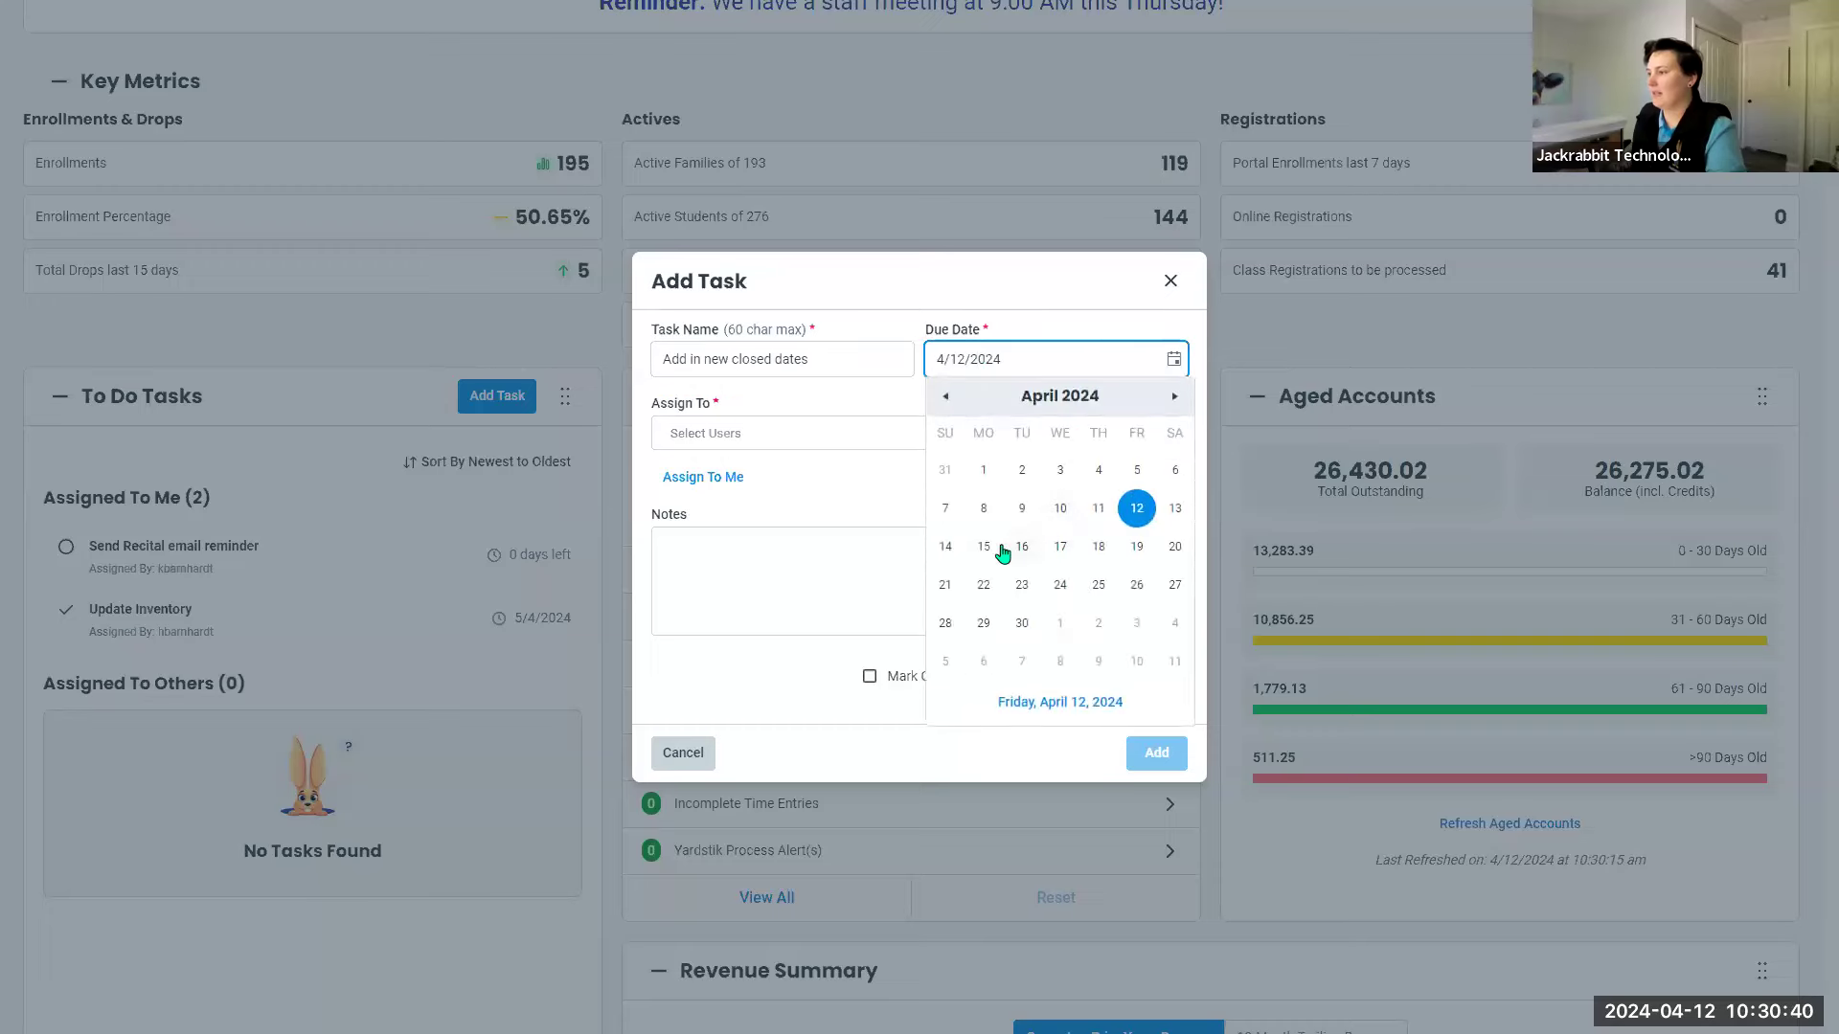
{"action": "left_click", "coordinate": [987, 549]}
{"action": "left_click", "coordinate": [696, 440]}
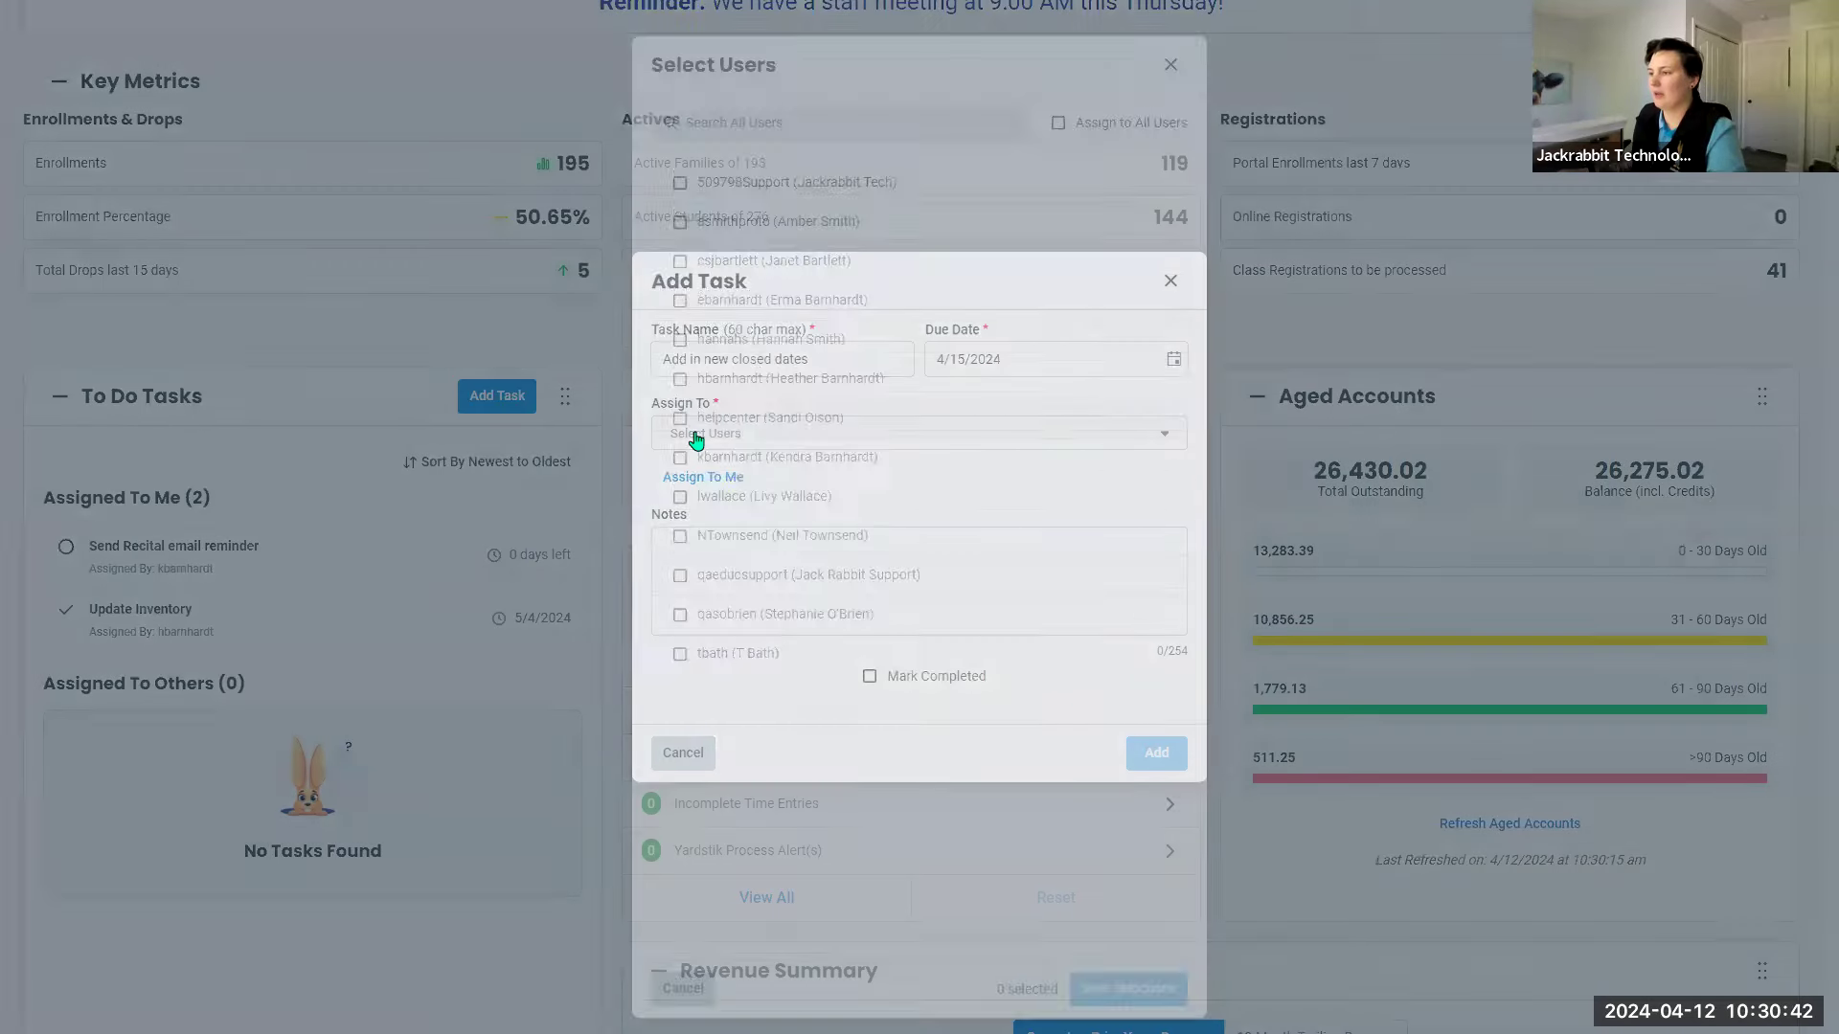
{"action": "left_click", "coordinate": [711, 293]}
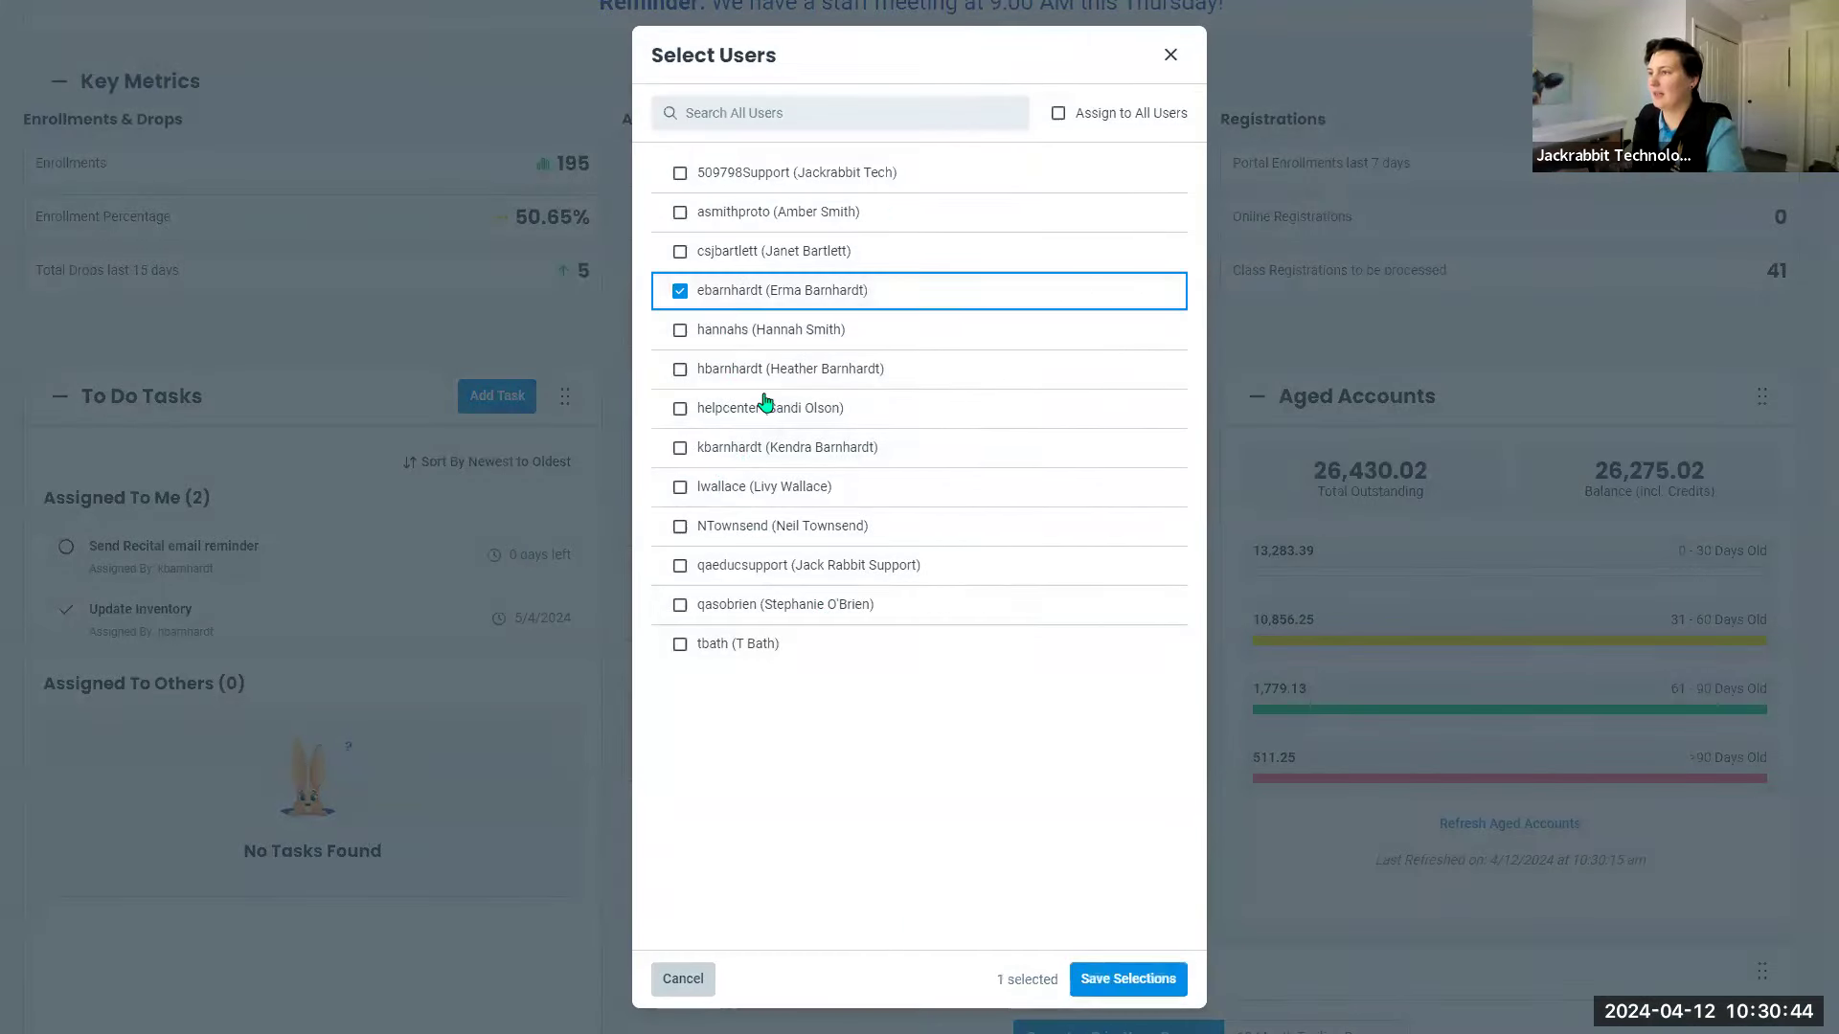
{"action": "left_click", "coordinate": [1122, 979]}
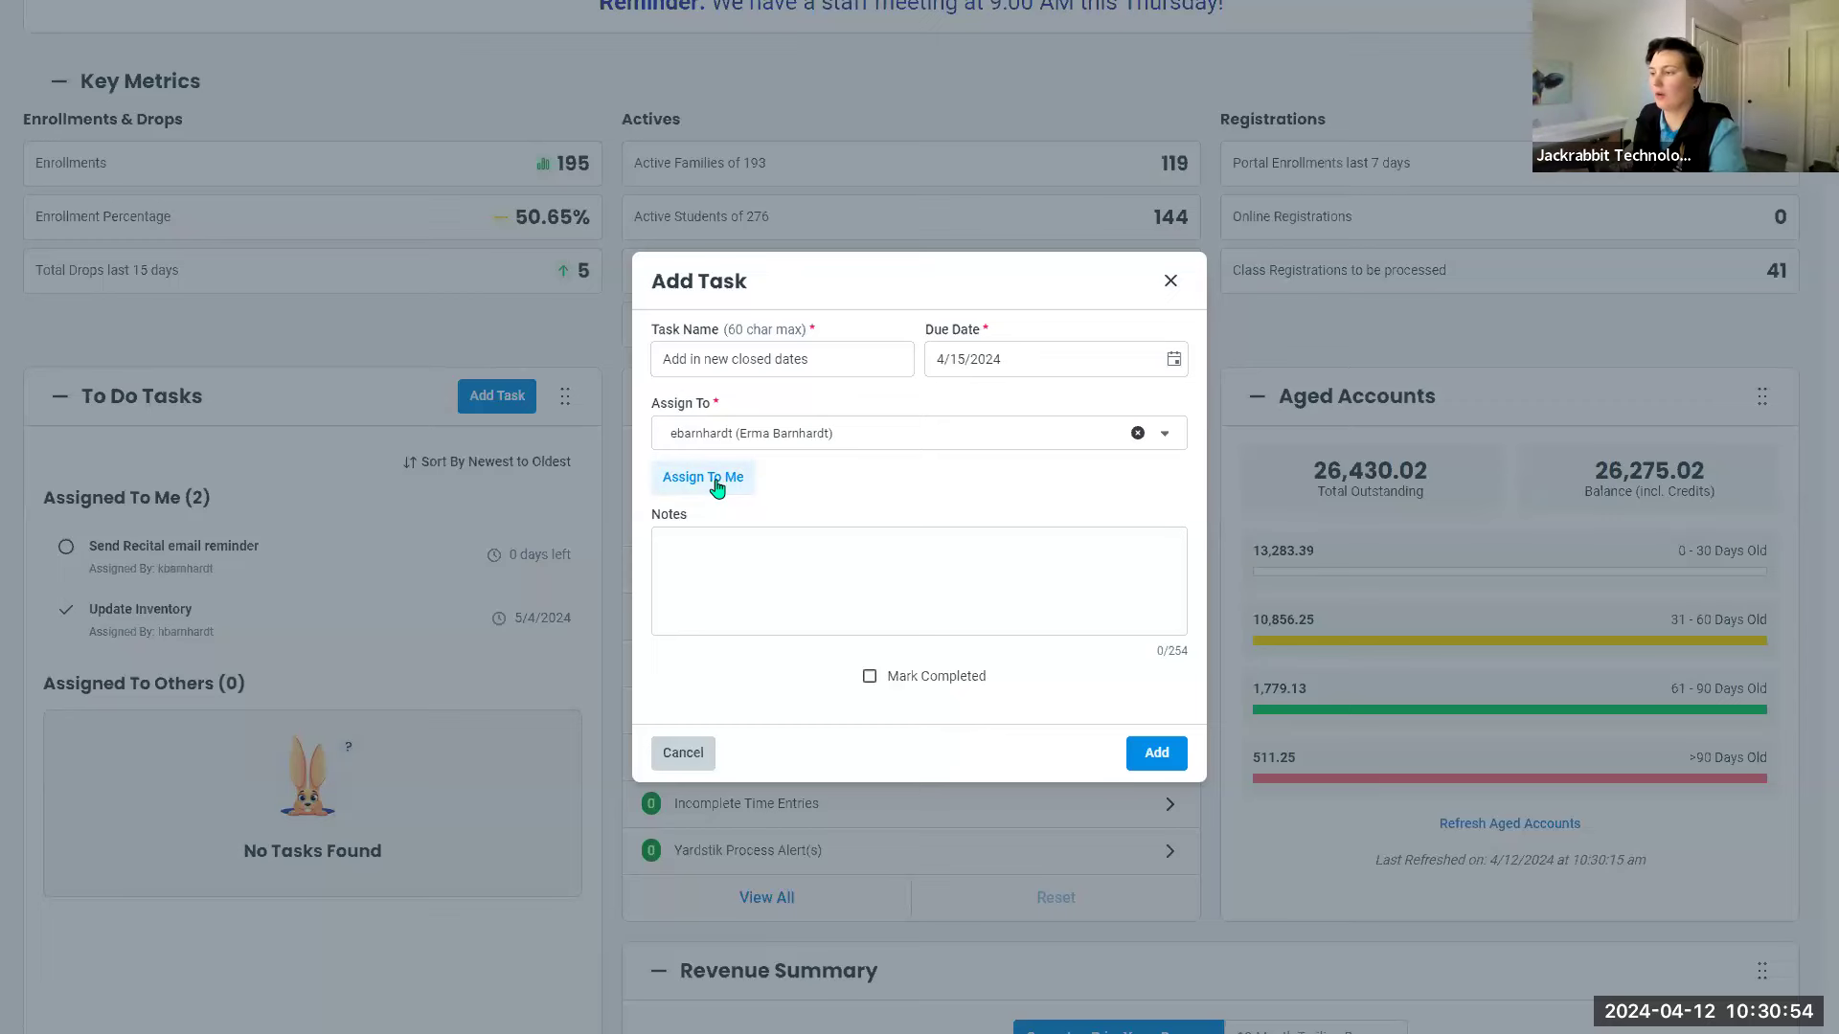
{"action": "left_click", "coordinate": [1142, 762]}
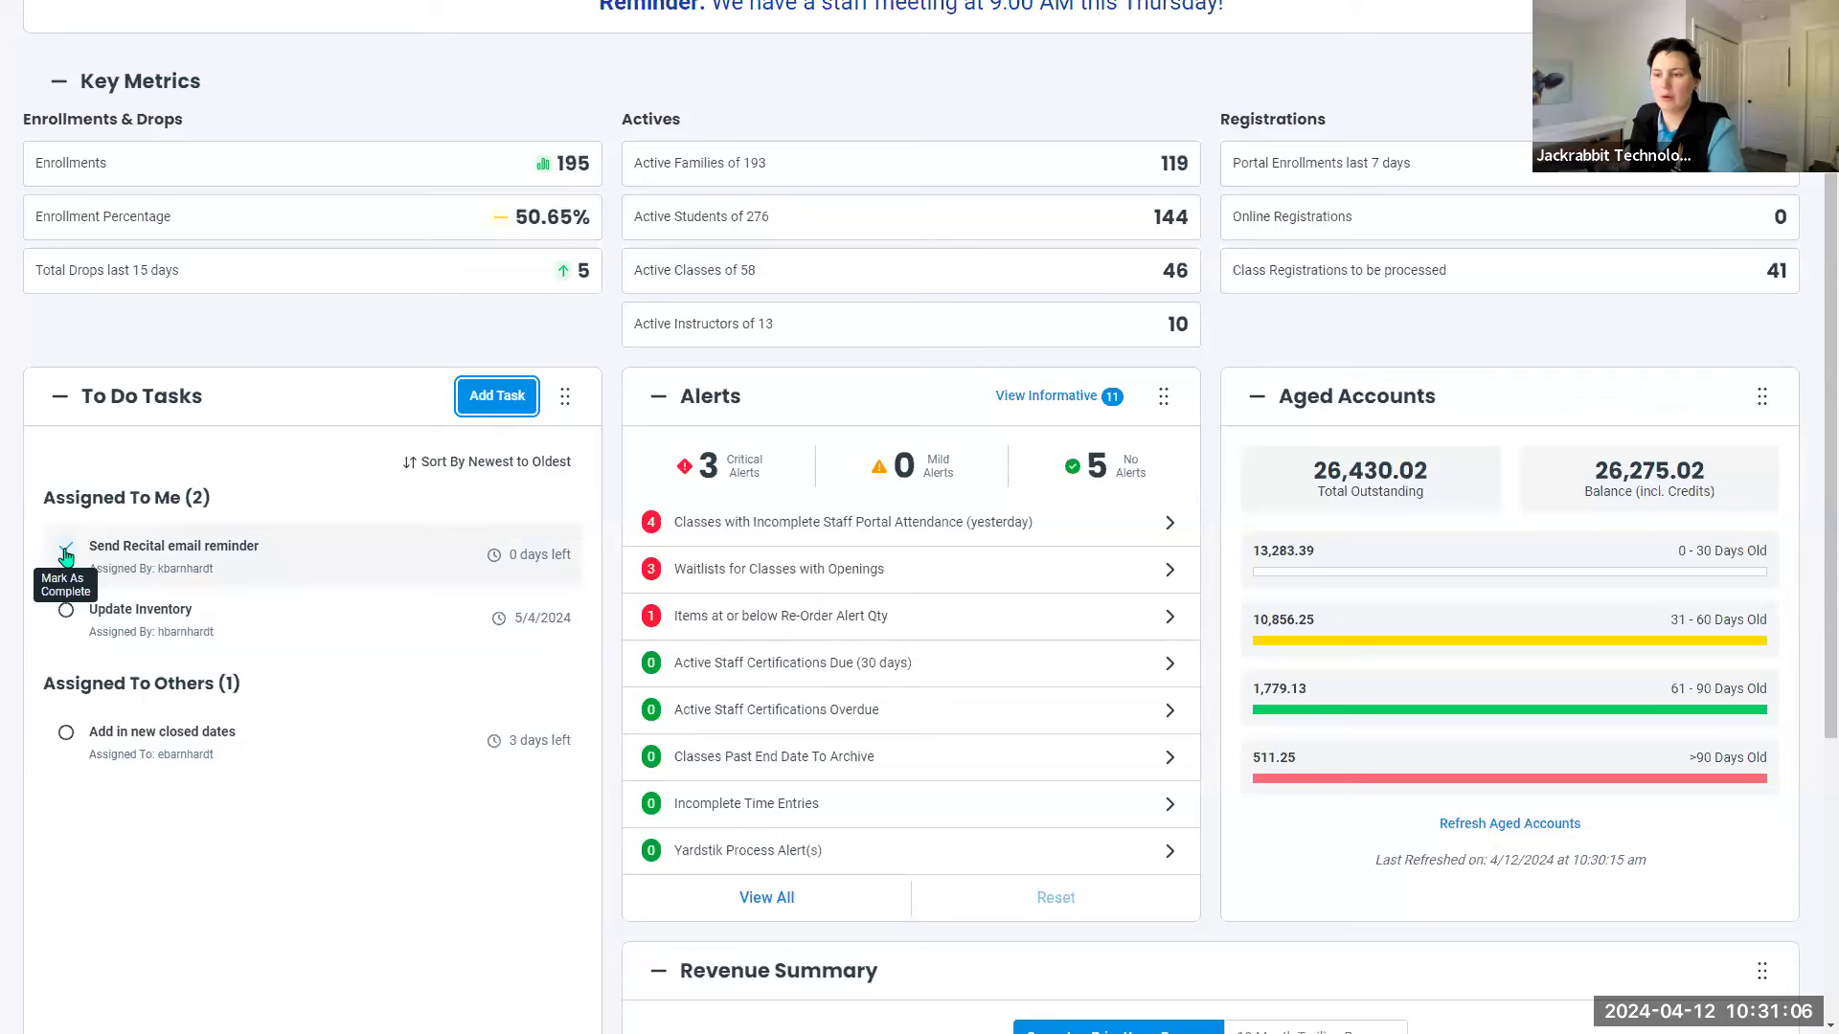
Mark the Update Inventory task complete, then mark it incomplete again from the completed list.
{"action": "left_click", "coordinate": [67, 615]}
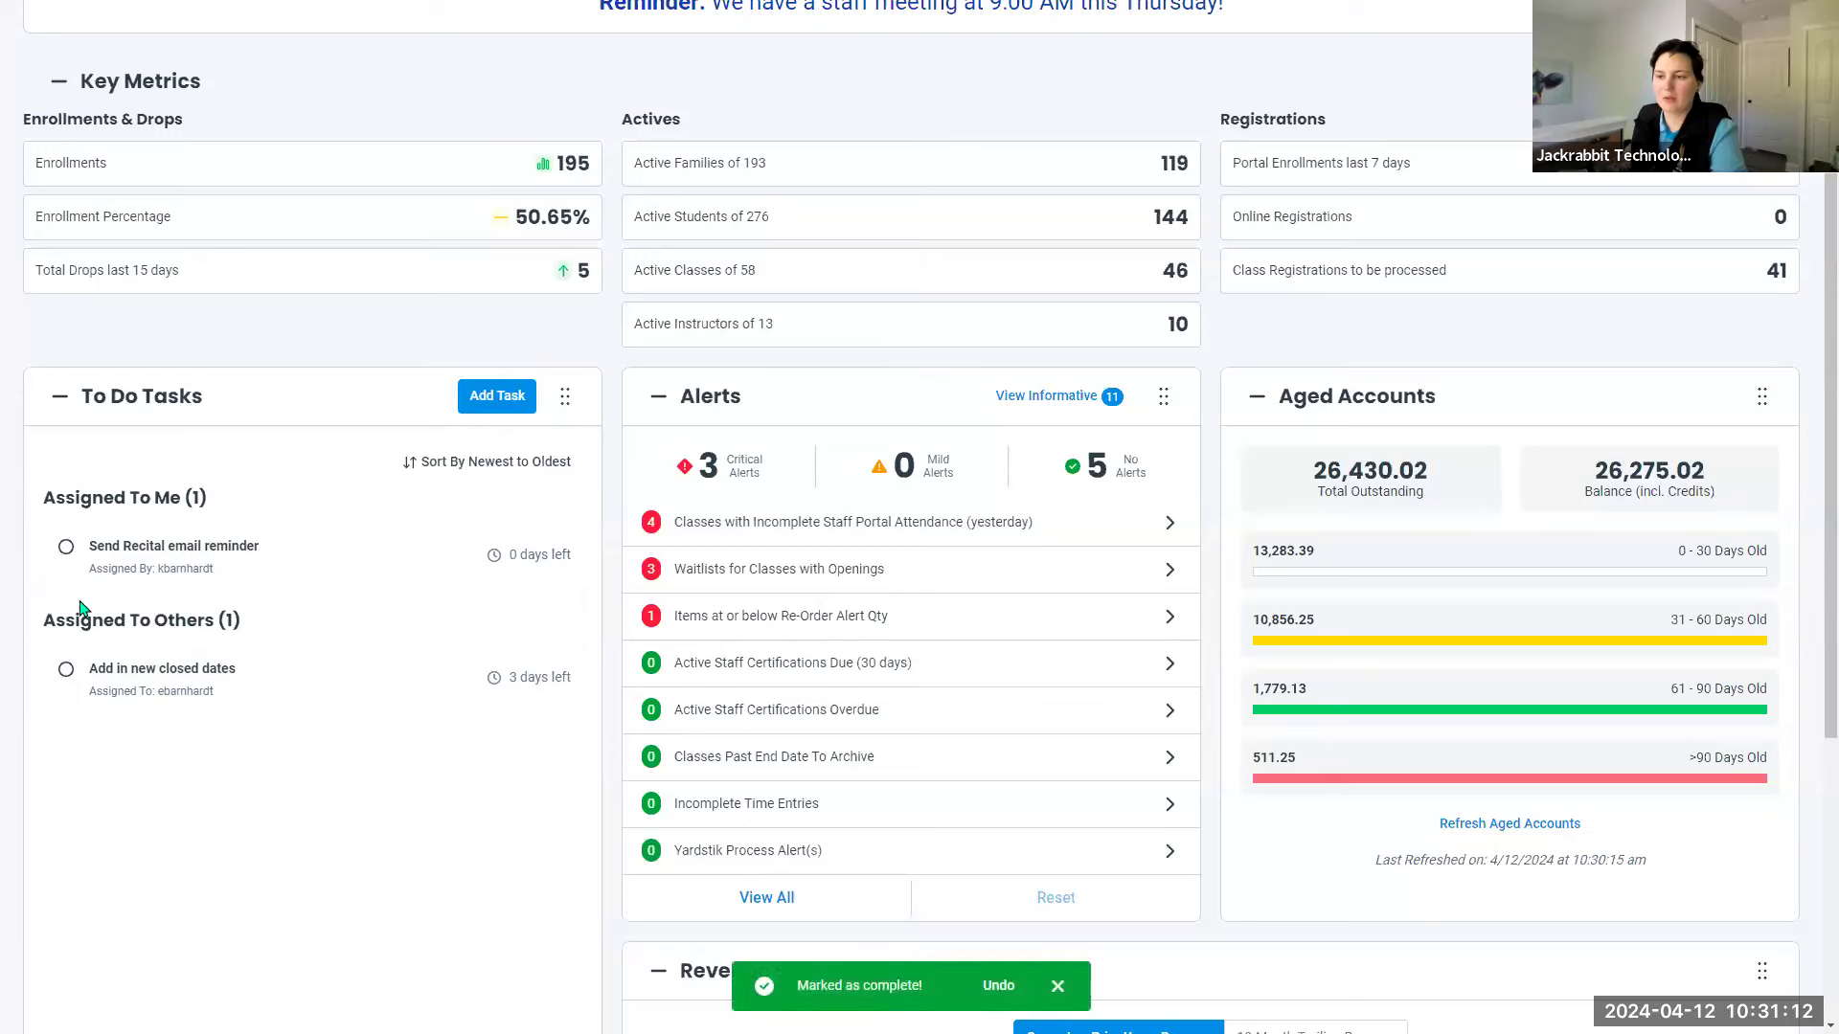
{"action": "scroll", "coordinate": [336, 704], "scroll_direction": "down", "scroll_amount": 1}
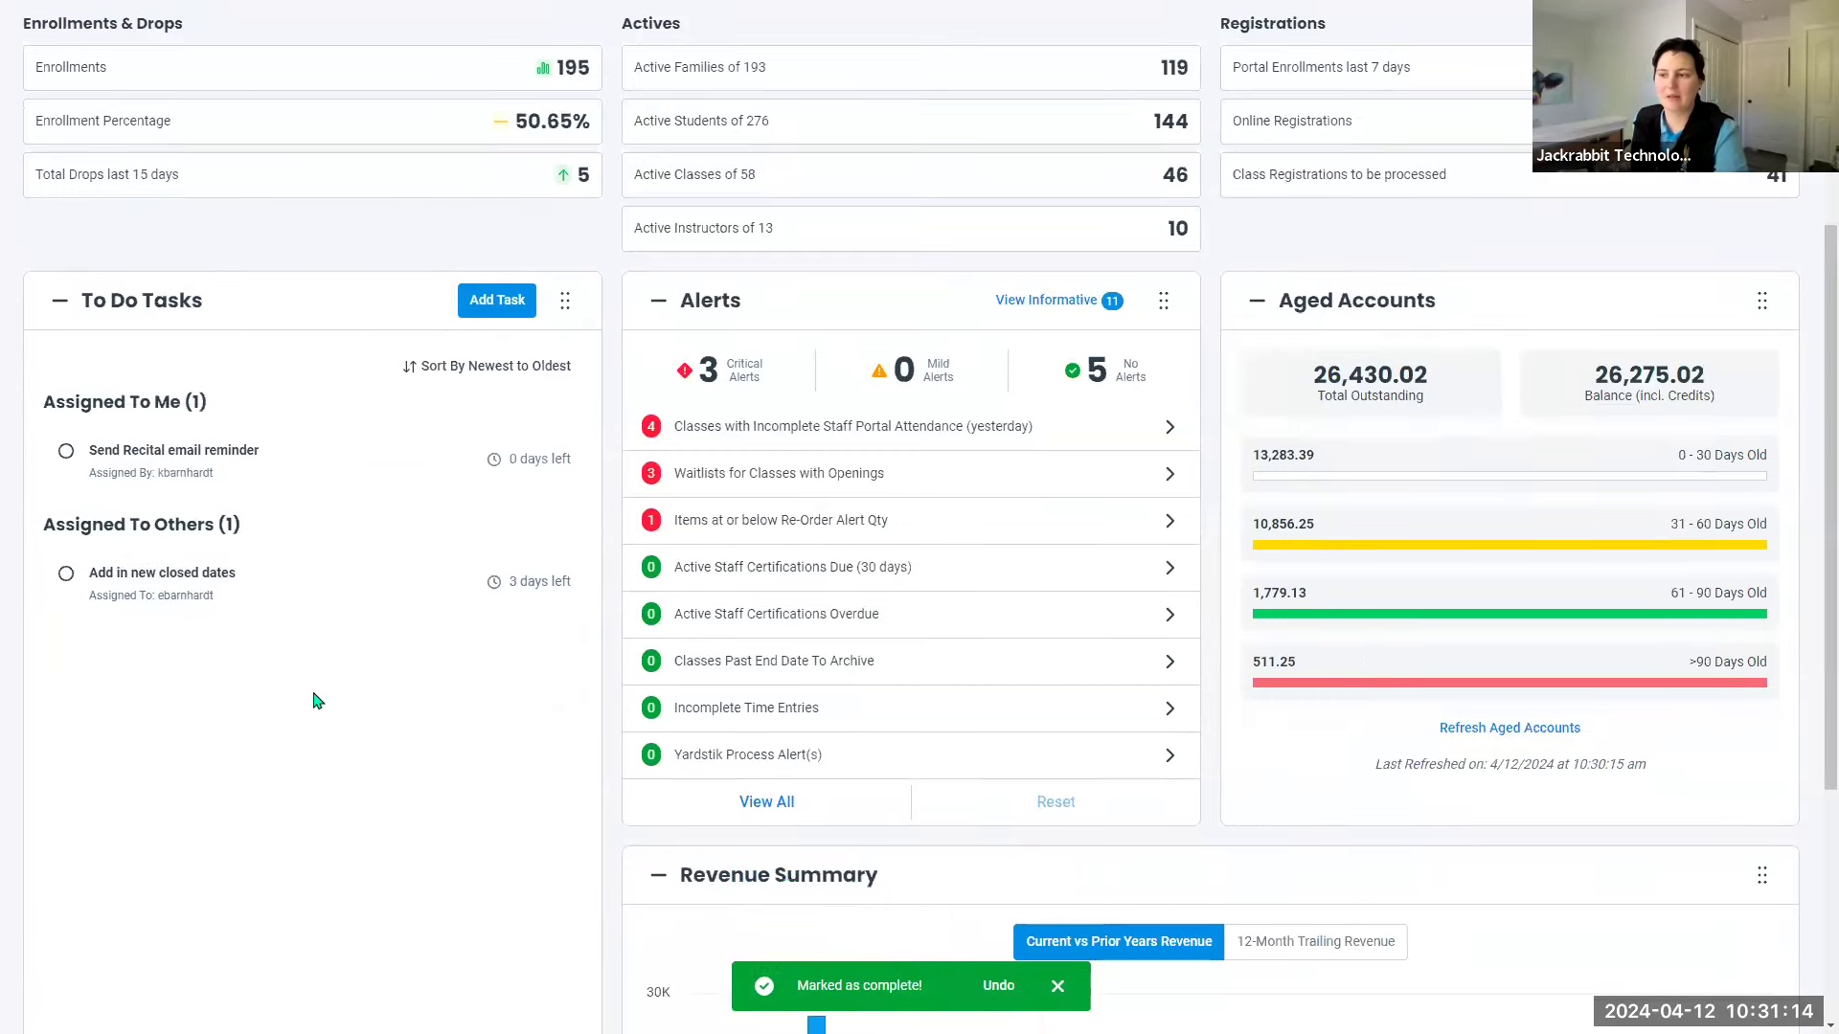
{"action": "scroll", "coordinate": [285, 714], "scroll_direction": "down", "scroll_amount": 2}
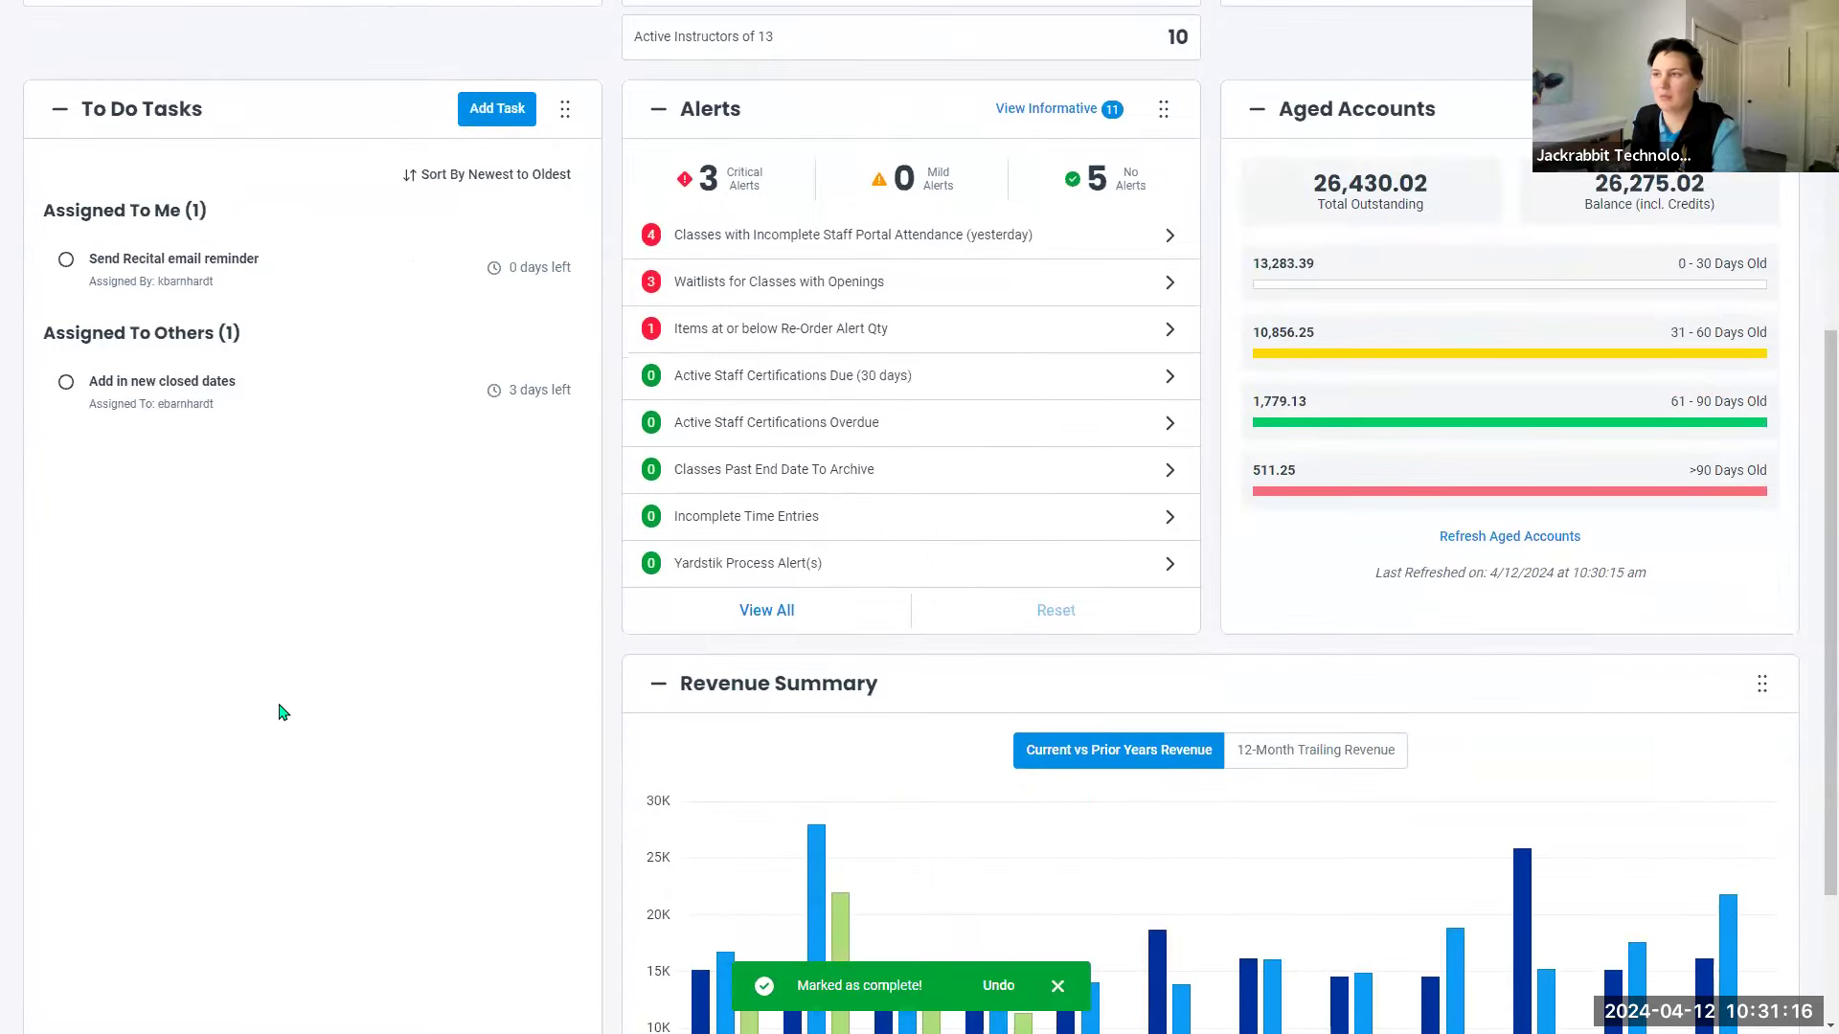
{"action": "scroll", "coordinate": [301, 680], "scroll_direction": "down", "scroll_amount": 2}
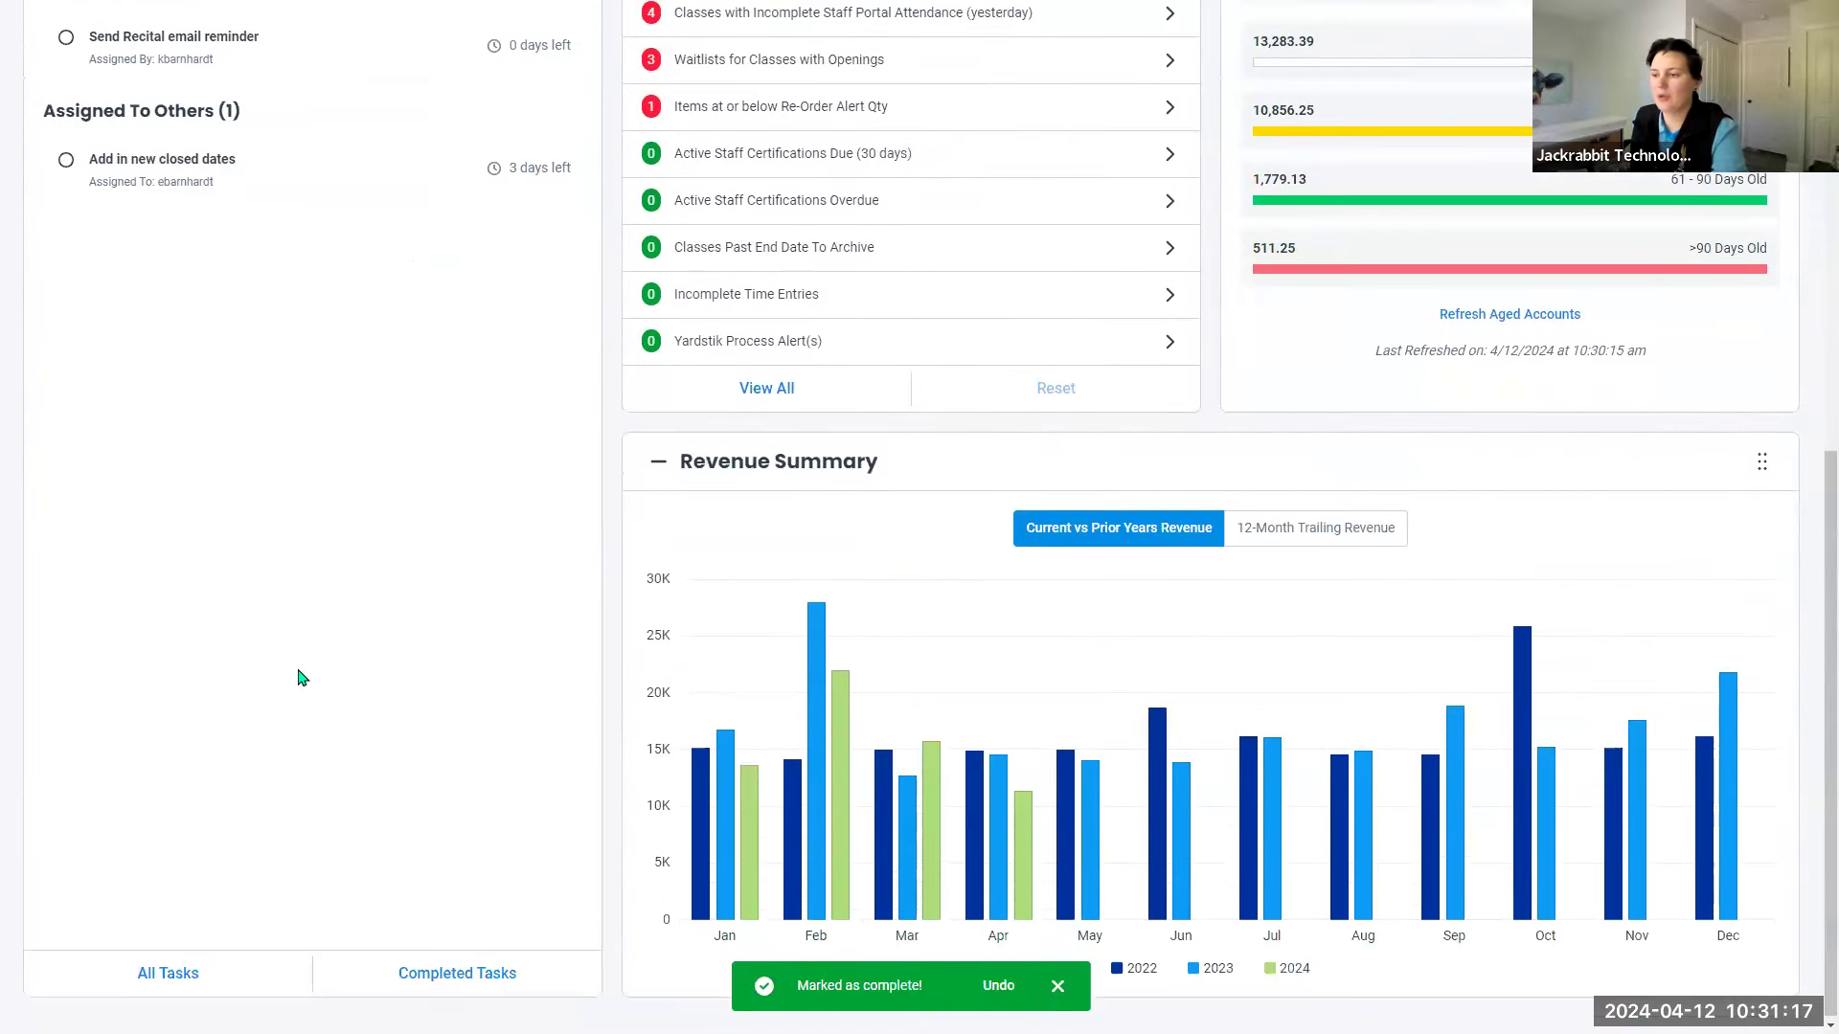
{"action": "left_click", "coordinate": [424, 973]}
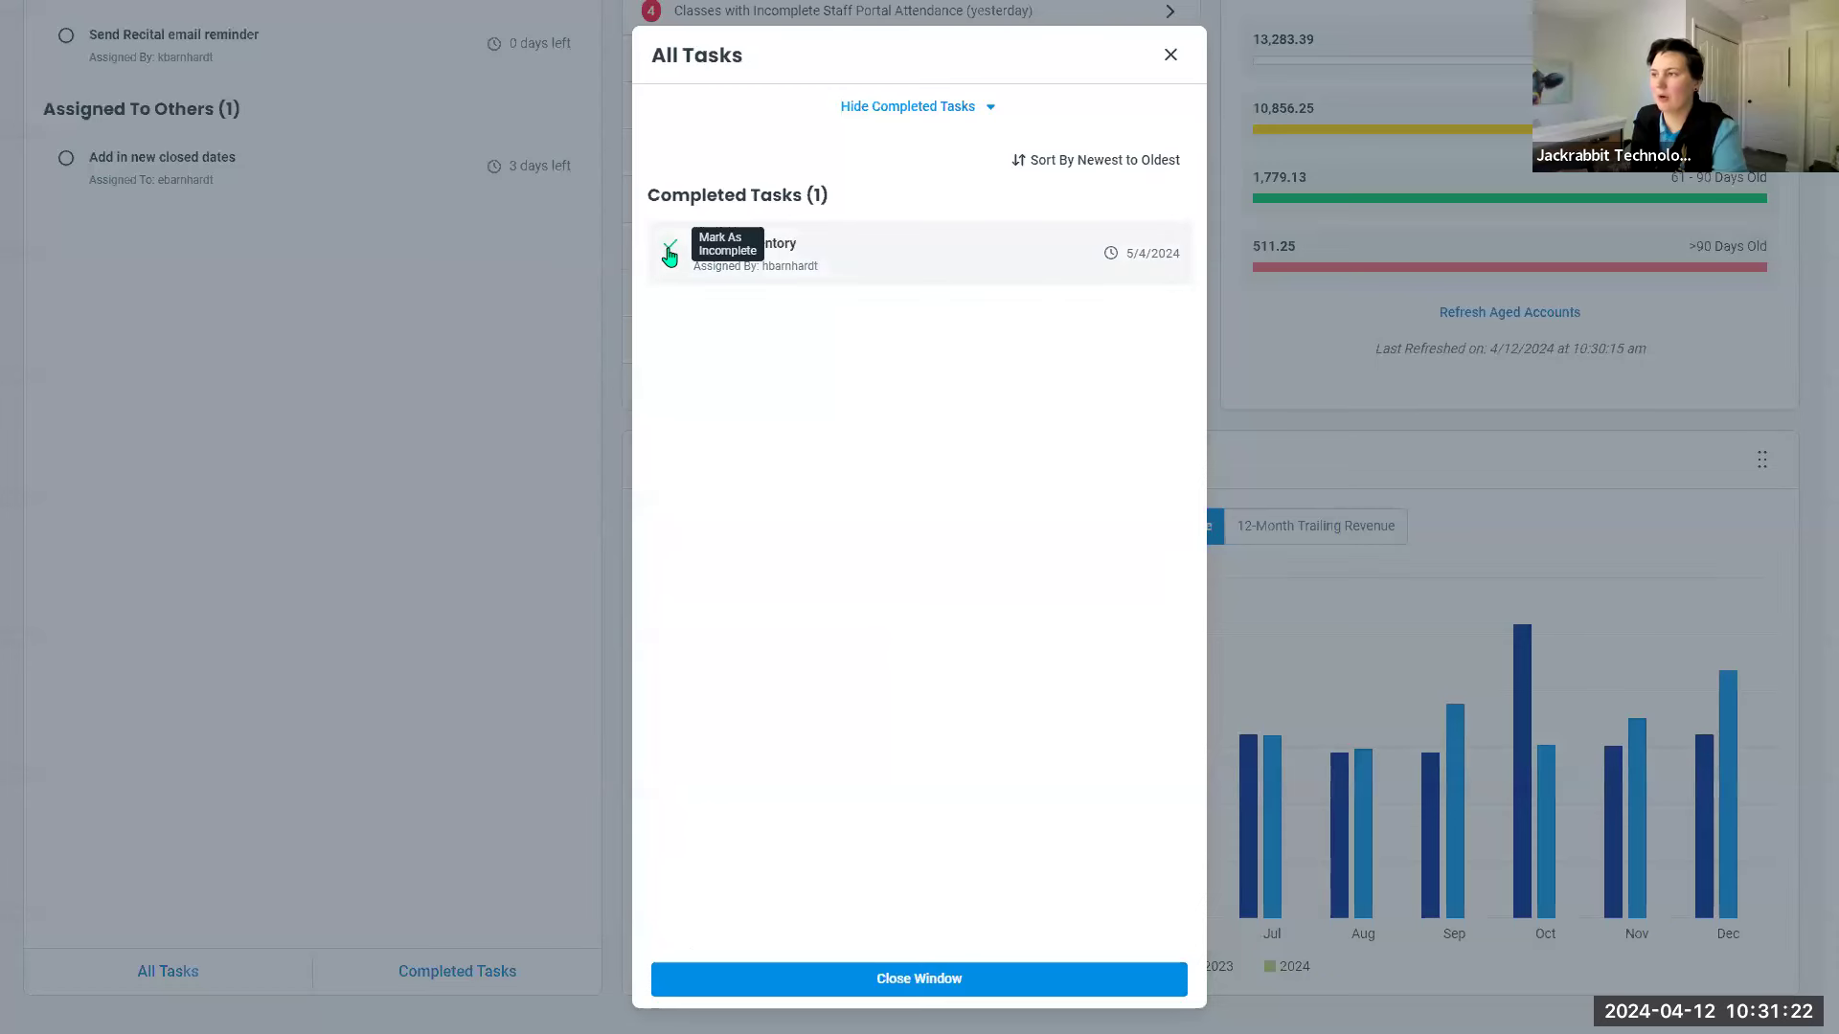
{"action": "left_click", "coordinate": [669, 253]}
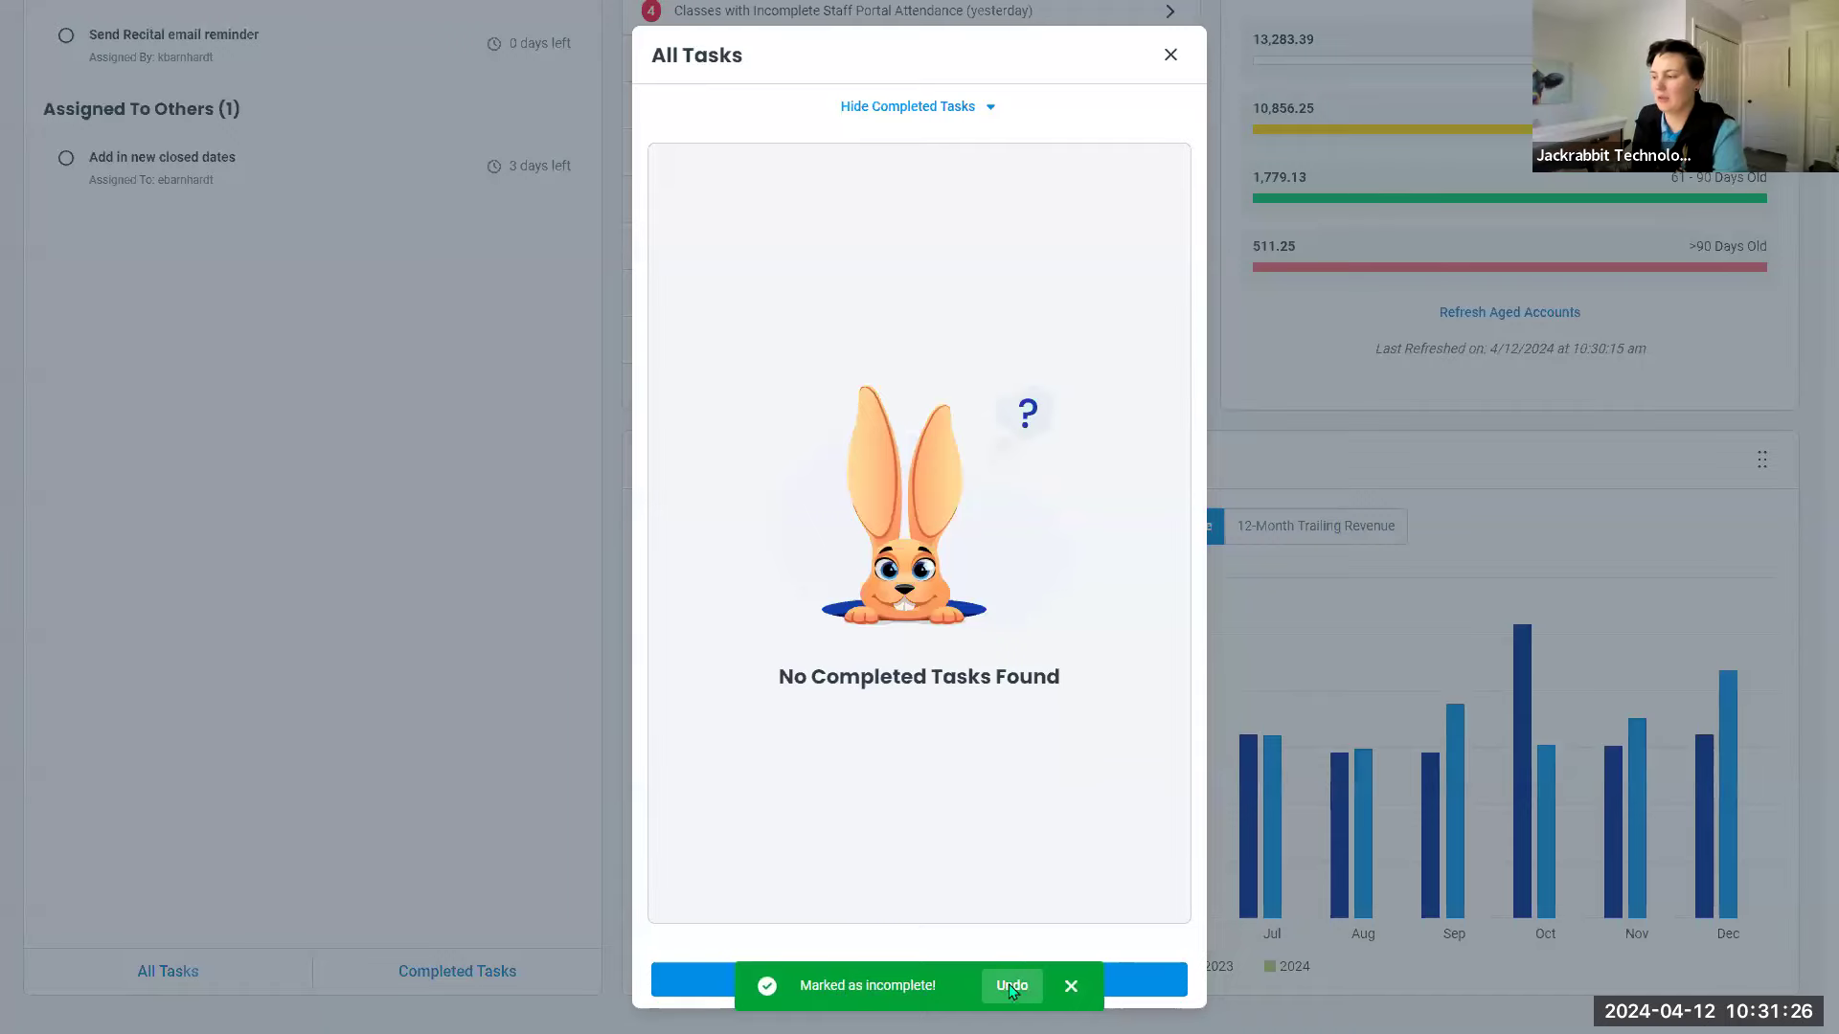
Dismiss the notification and close the All Tasks window, back to the dashboard top.
{"action": "left_click", "coordinate": [1069, 985]}
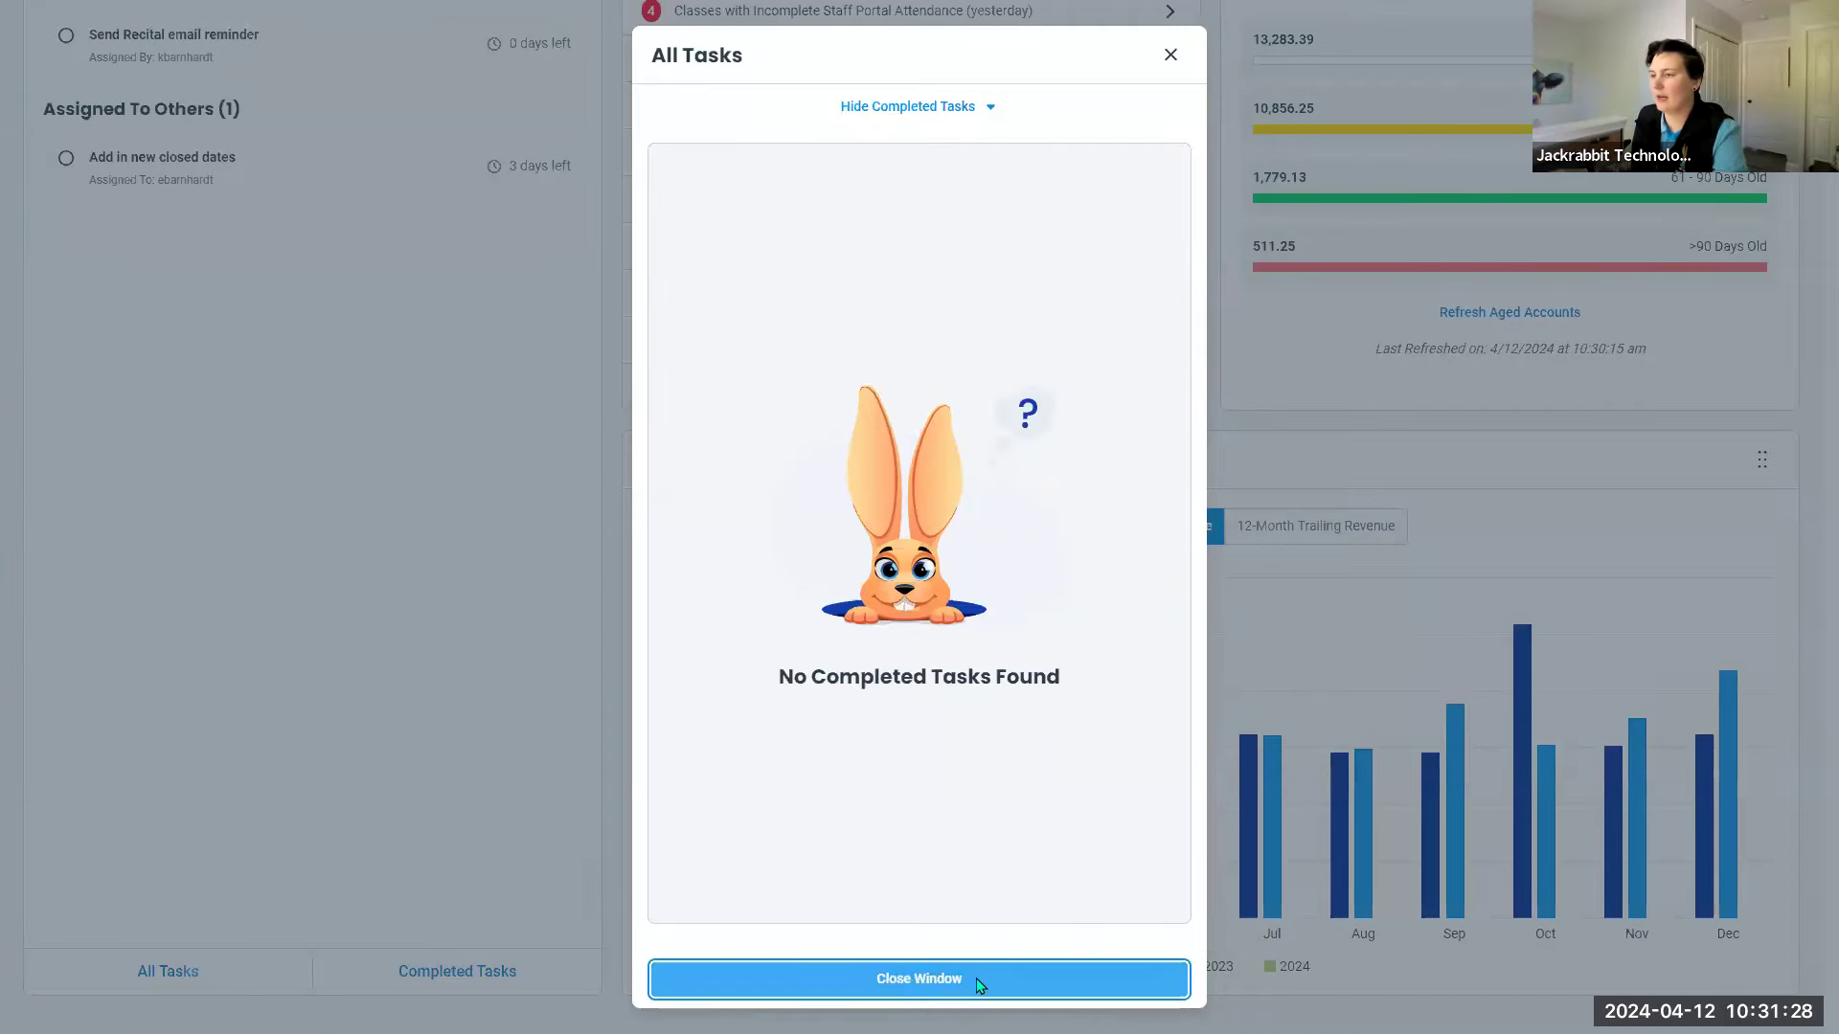
{"action": "left_click", "coordinate": [978, 983]}
{"action": "scroll", "coordinate": [265, 462], "scroll_direction": "up", "scroll_amount": 4}
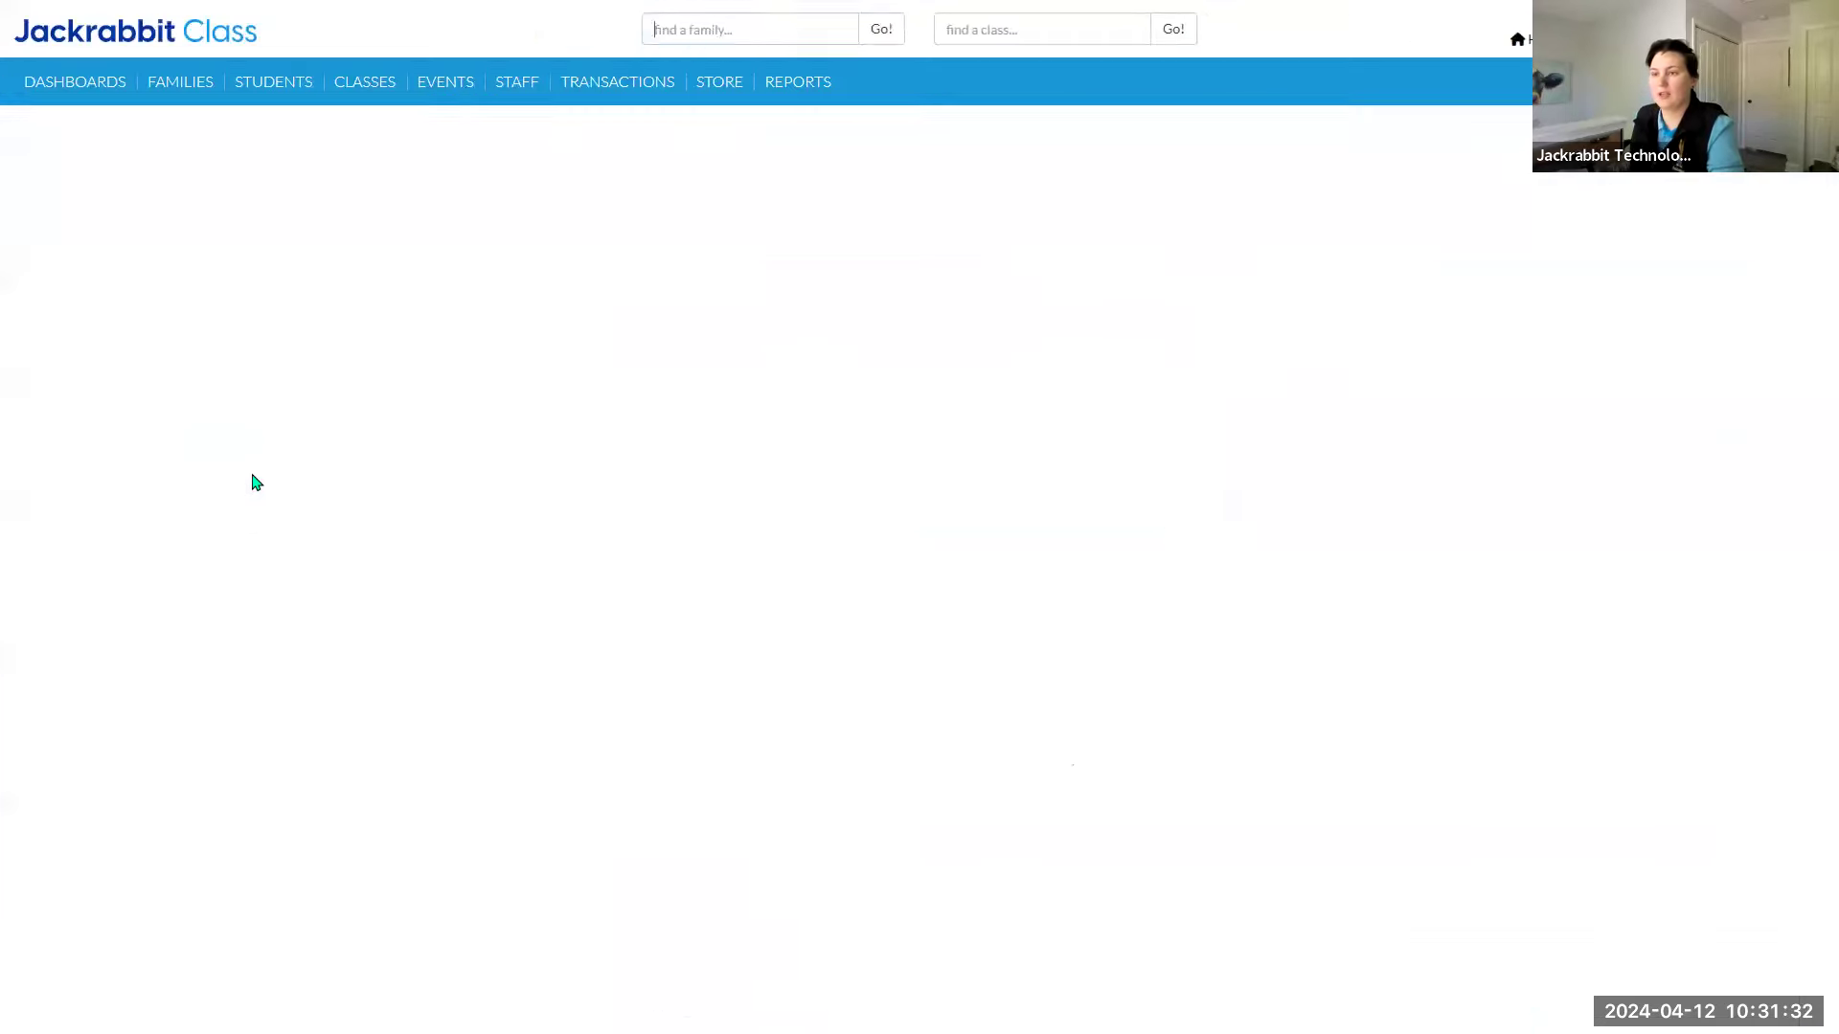
Scroll down the Executive Dashboard to the Alerts panel.
{"action": "scroll", "coordinate": [135, 533], "scroll_direction": "down", "scroll_amount": 4}
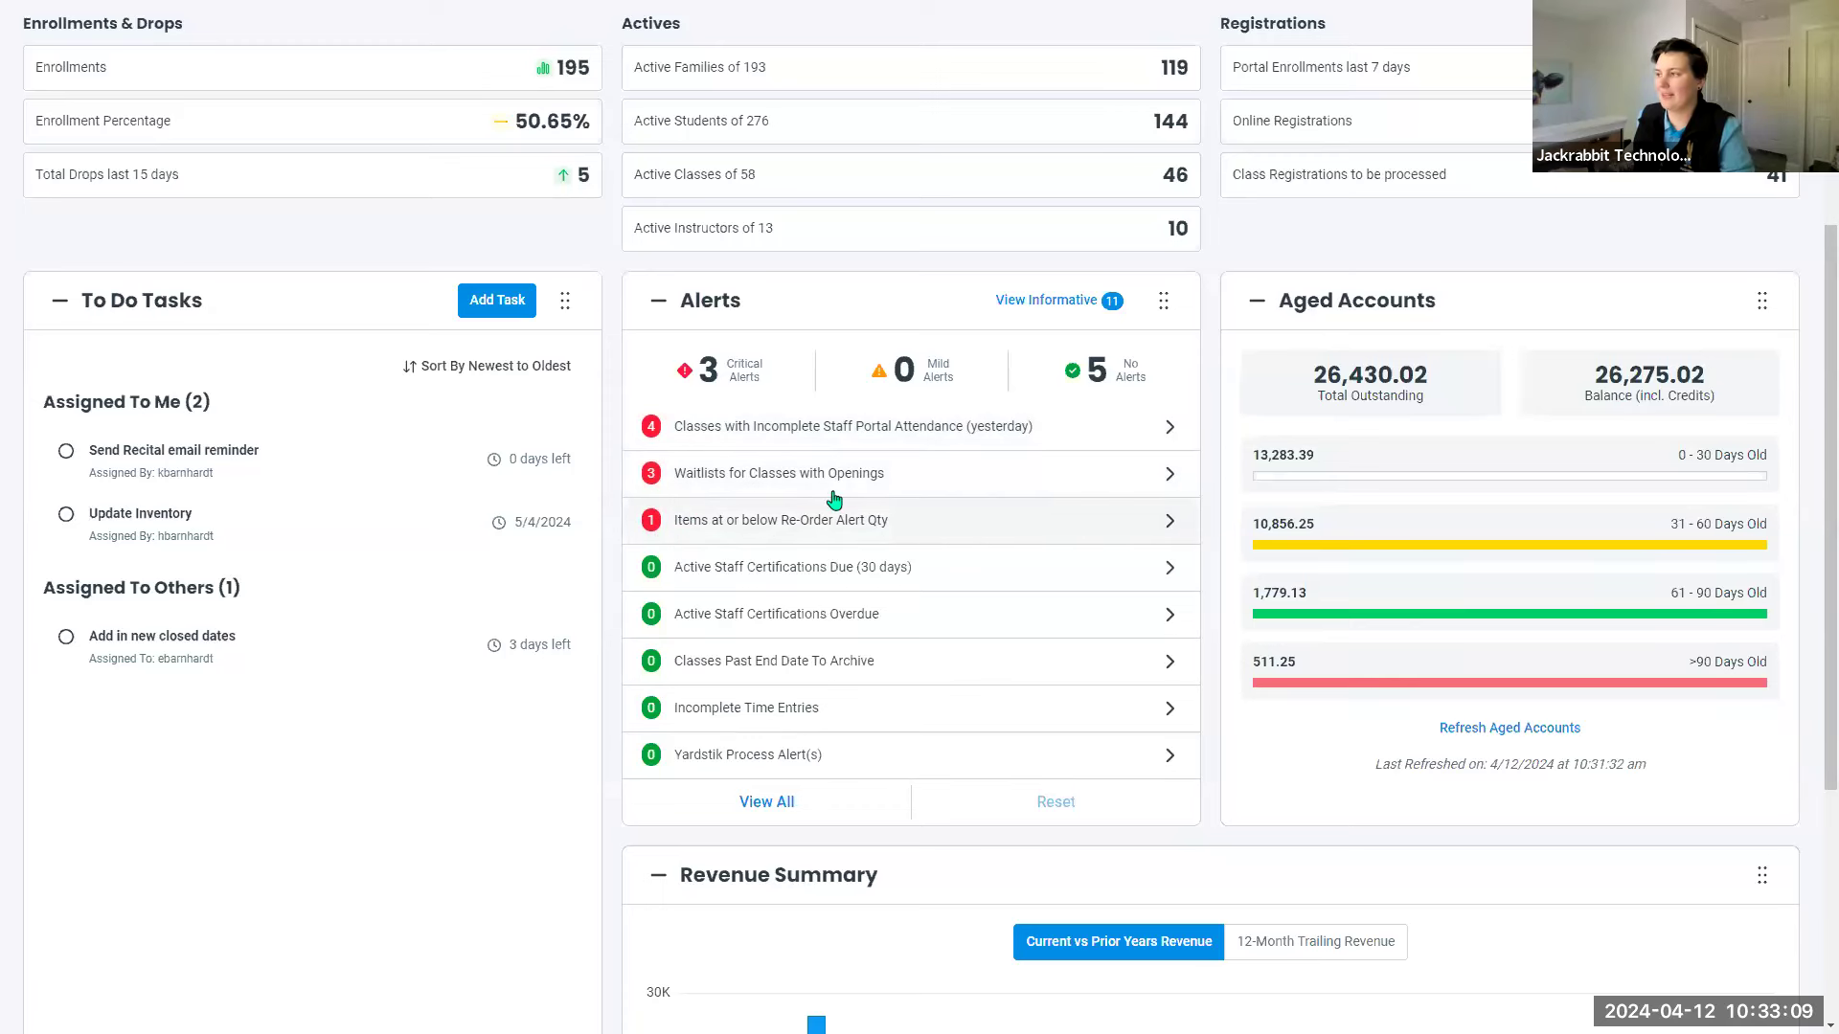
Toggle Alerts to informative and back to actionable, then open and close the full alerts list.
{"action": "left_click", "coordinate": [1047, 304]}
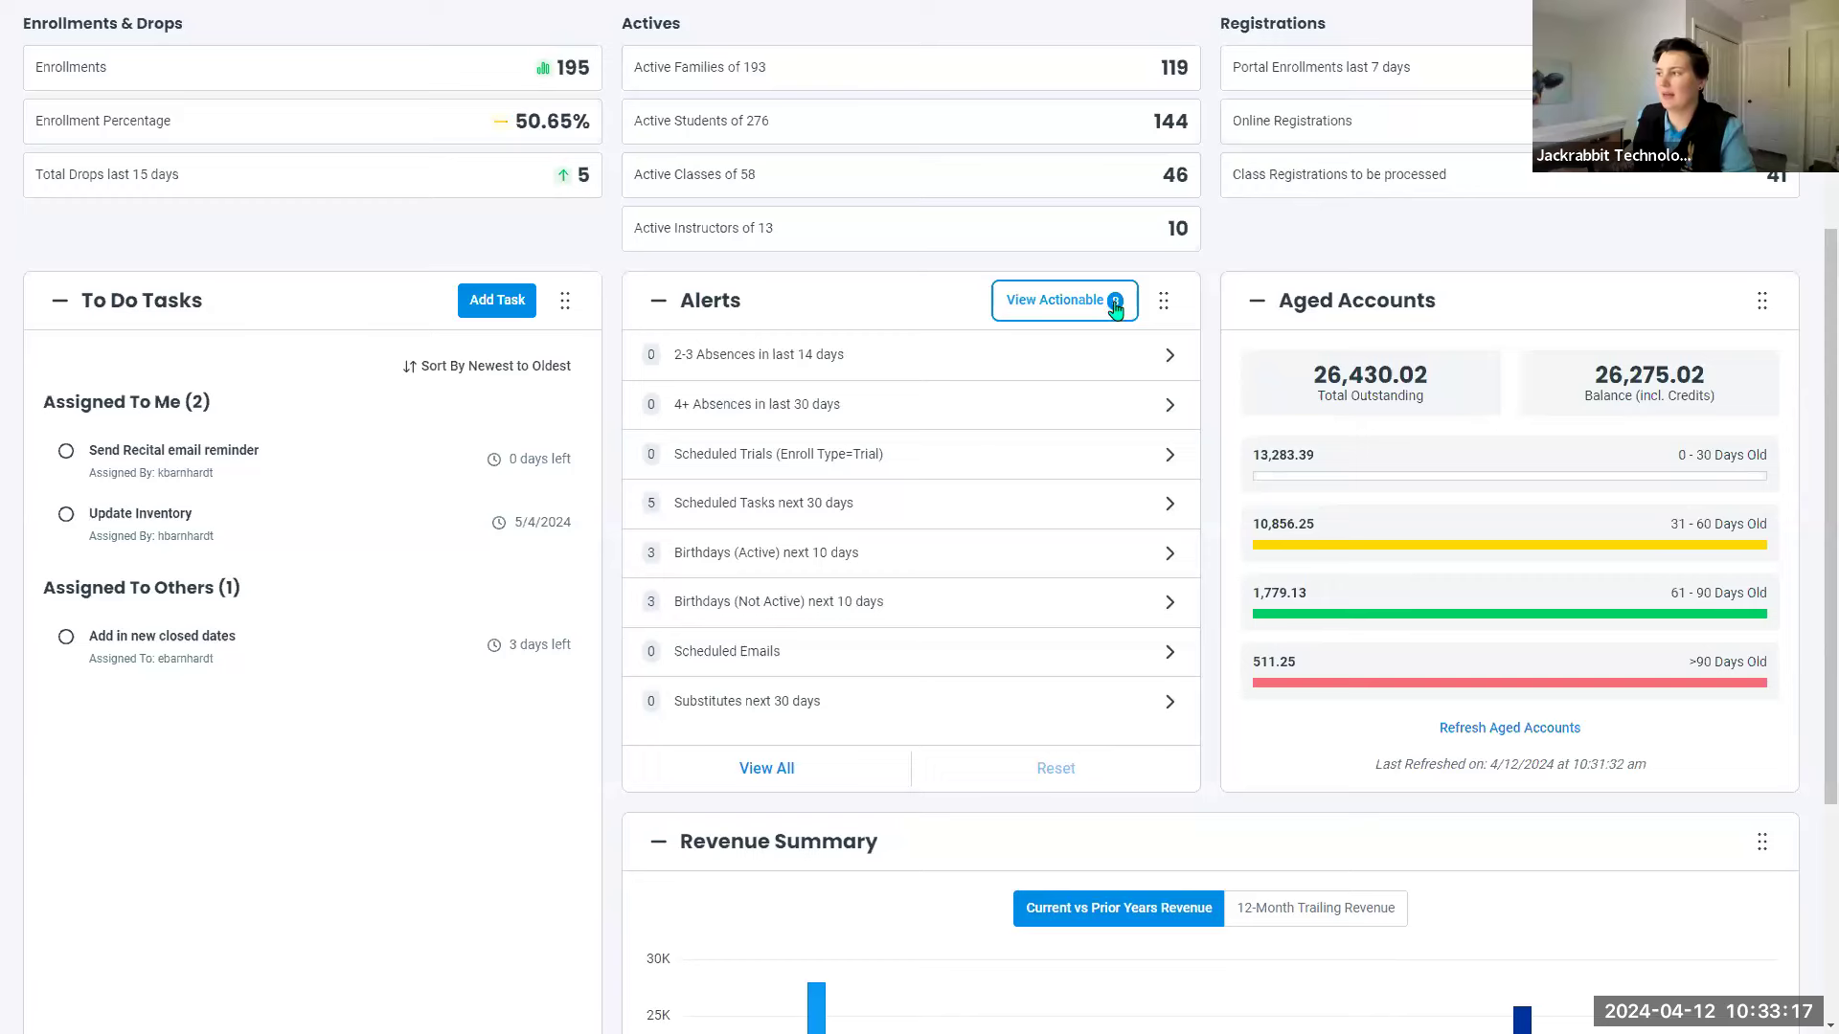
{"action": "left_click", "coordinate": [1028, 305]}
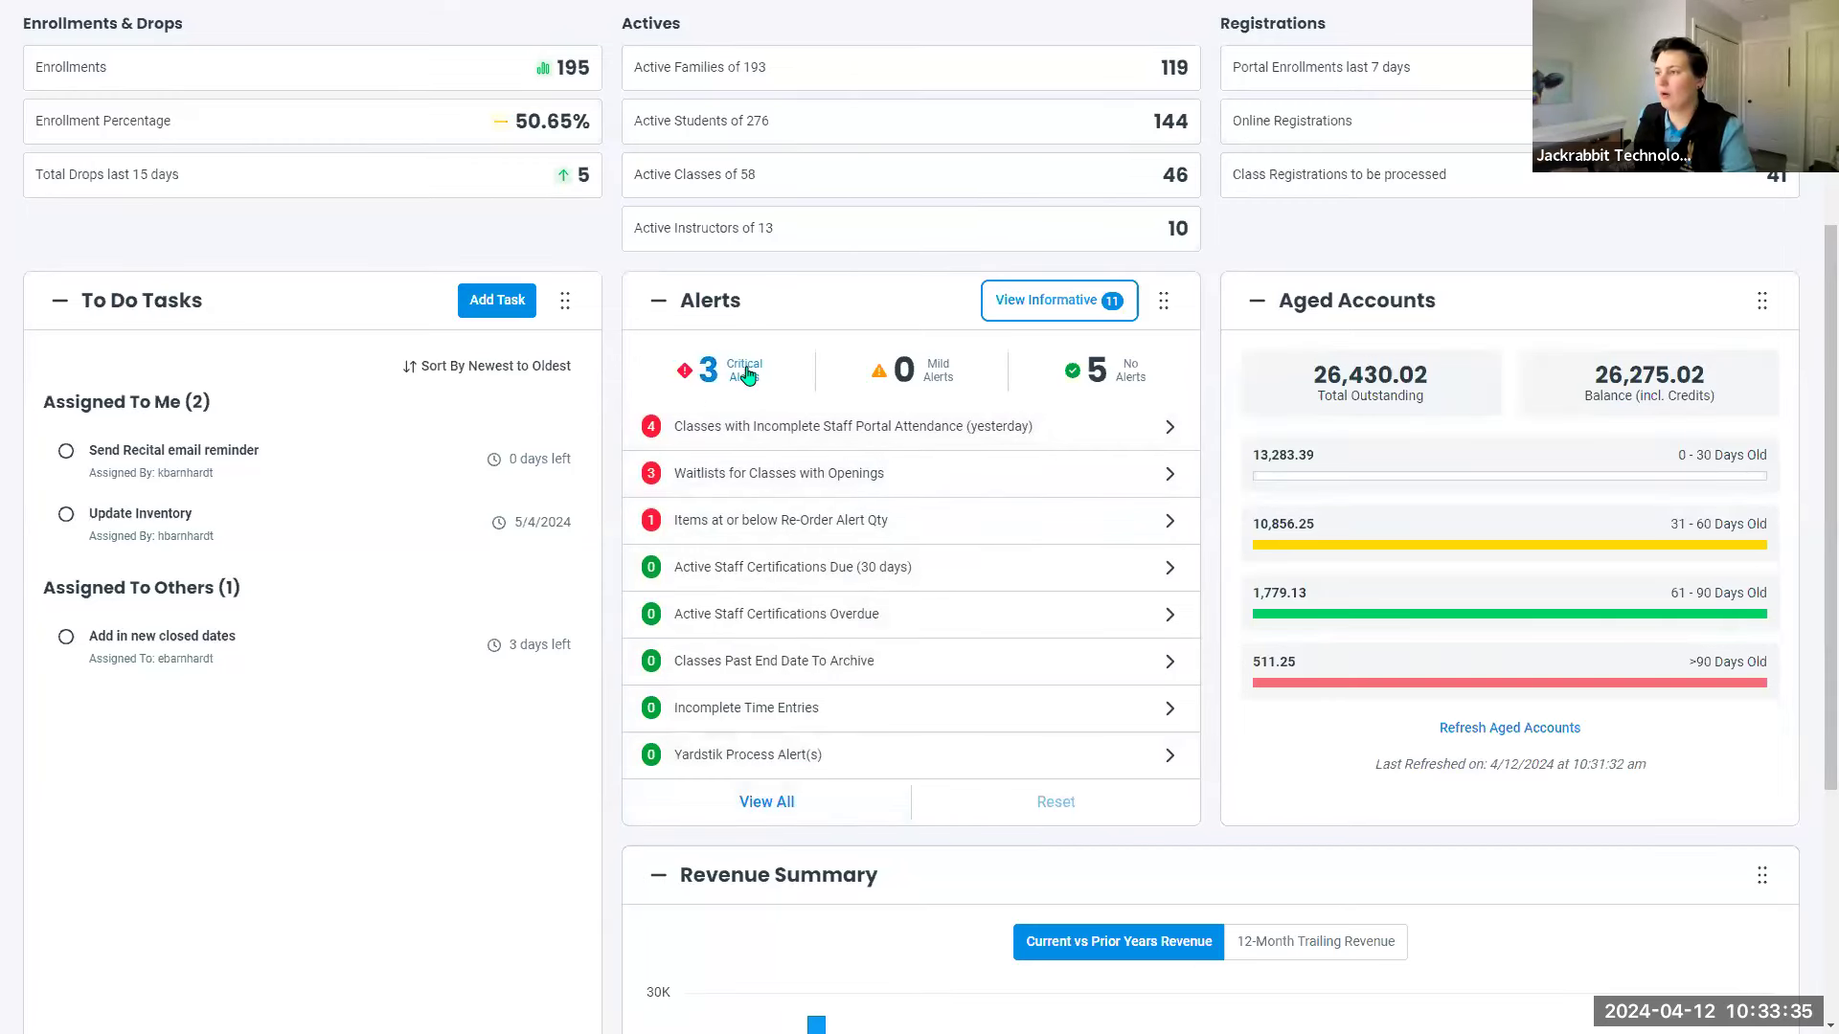
{"action": "left_click", "coordinate": [762, 799]}
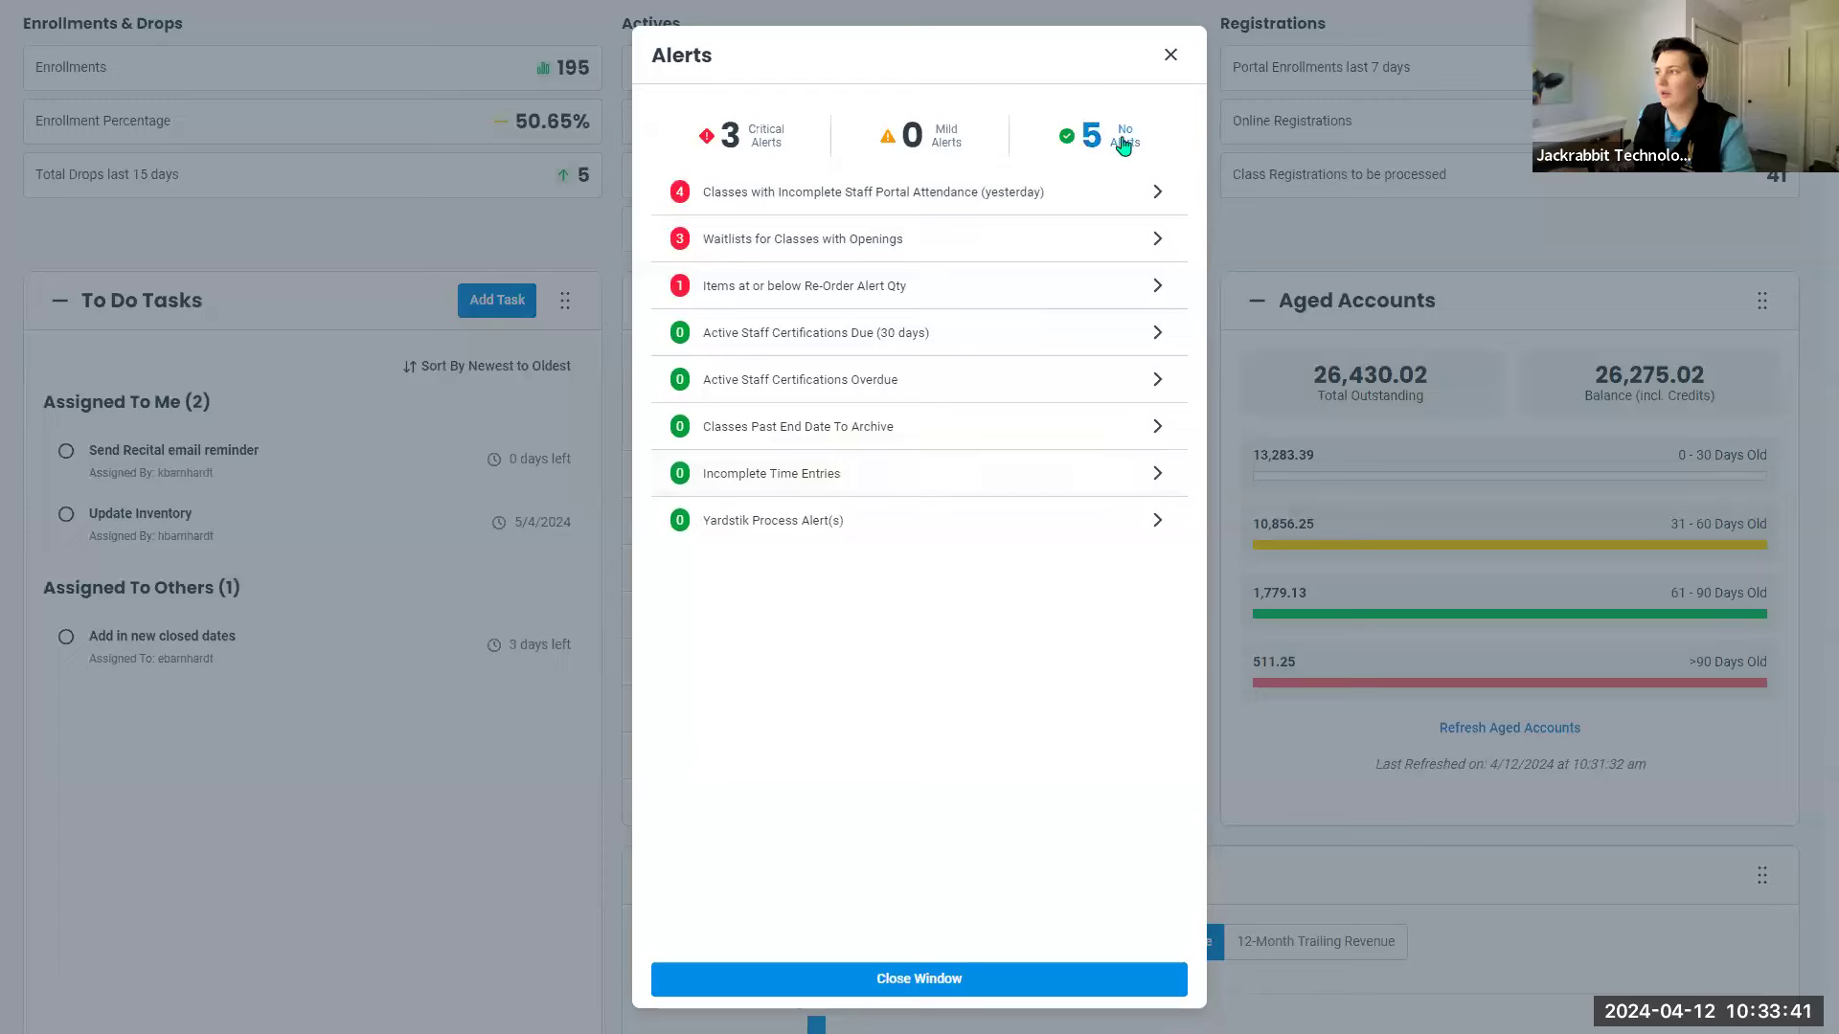
{"action": "left_click", "coordinate": [1170, 55]}
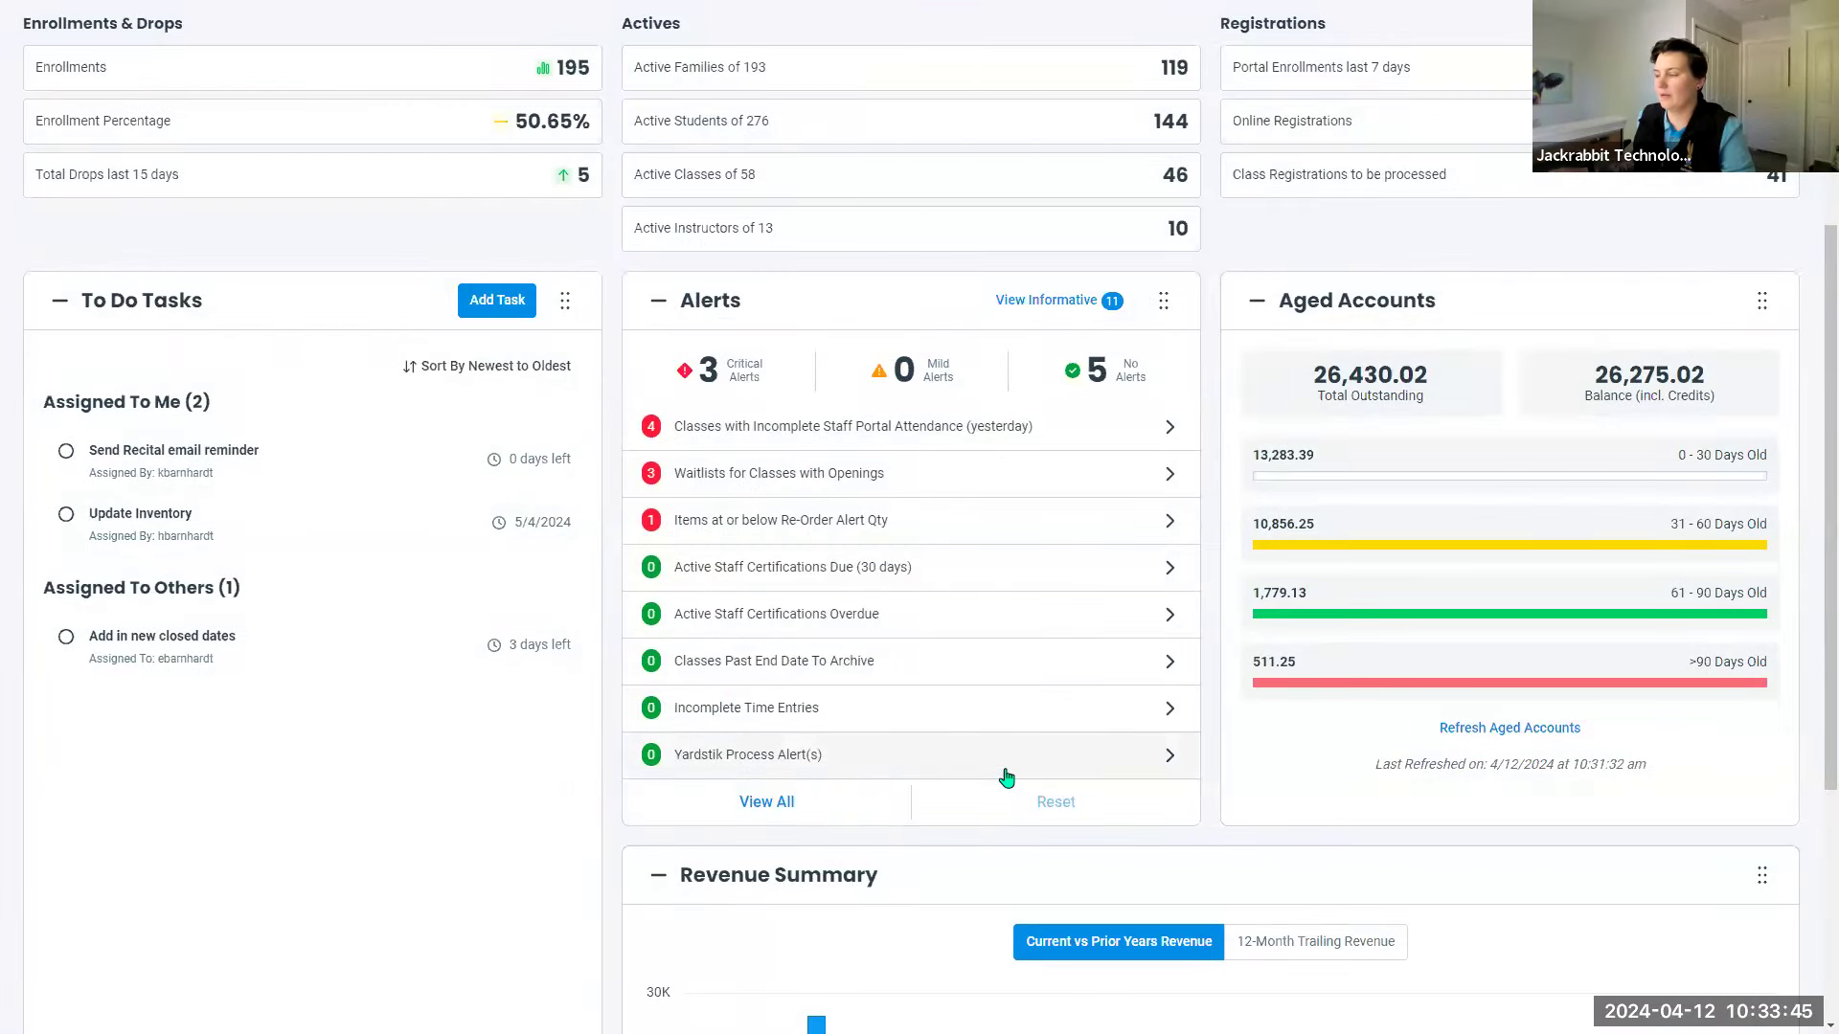
Toggle Alerts informative, actionable, then informative again, showing scheduled tasks and student birthdays.
{"action": "left_click", "coordinate": [1022, 312]}
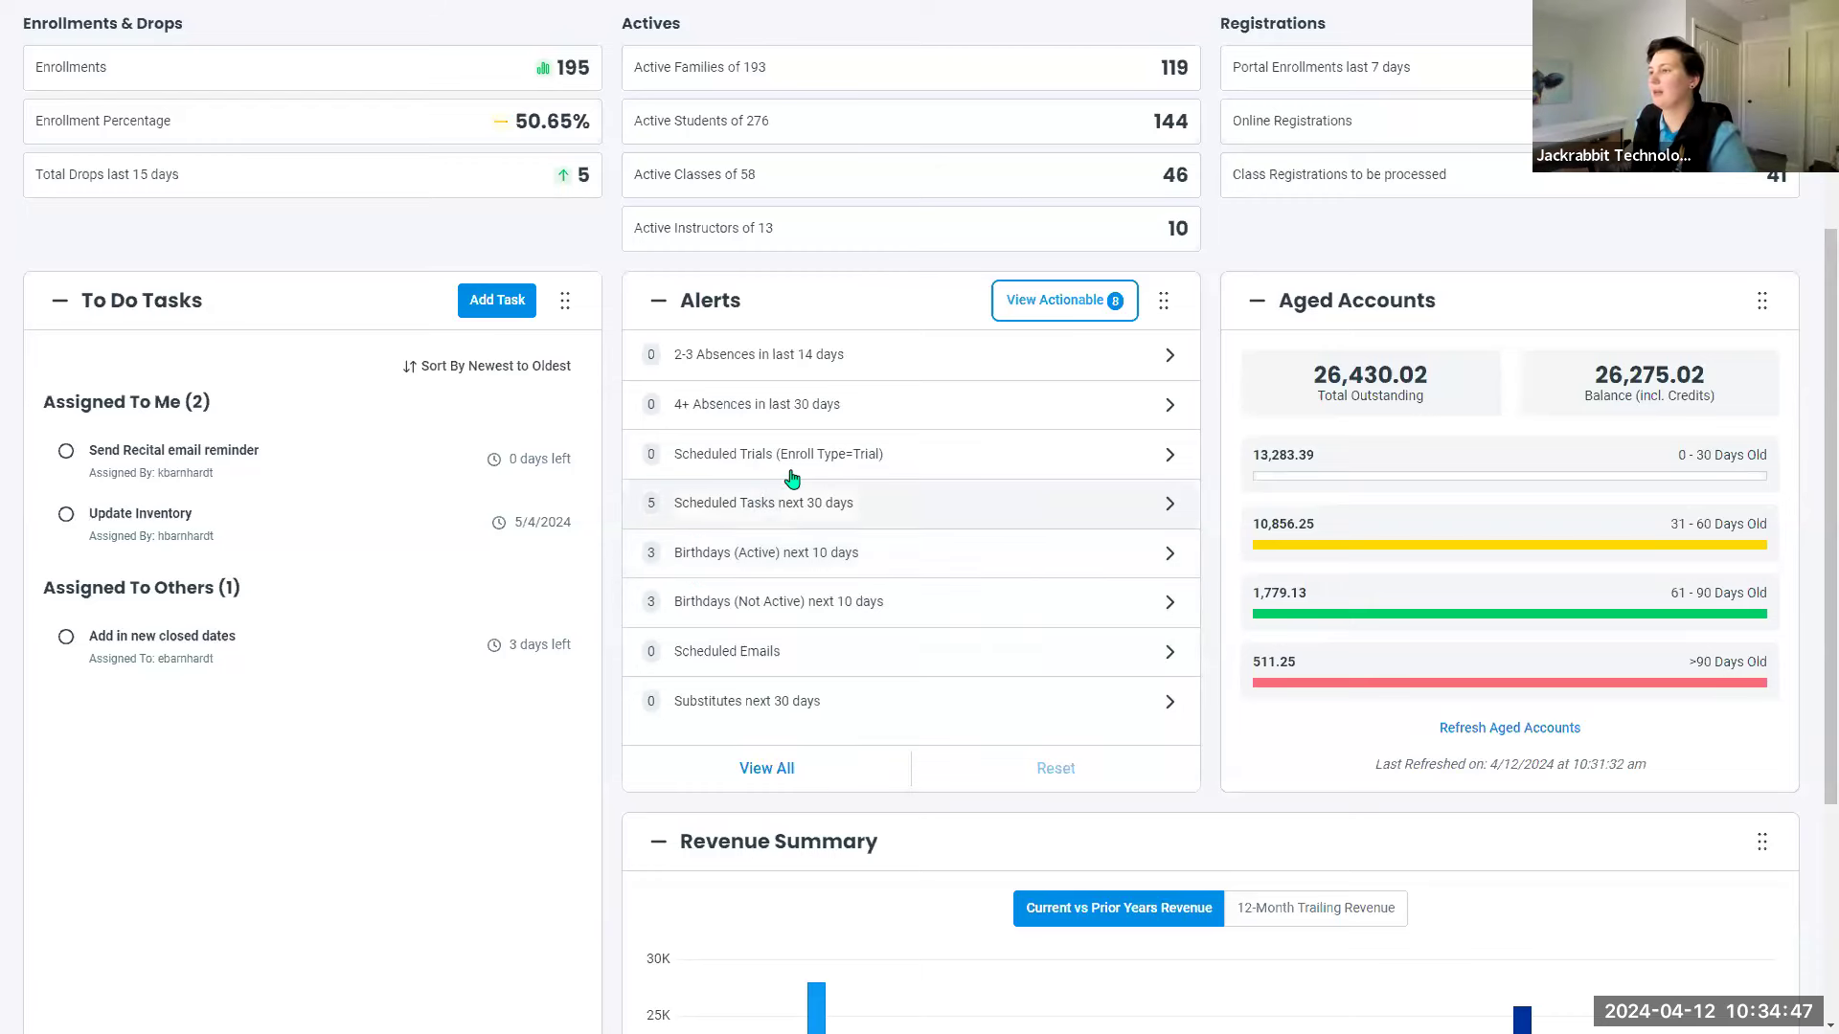
{"action": "left_click", "coordinate": [1030, 316]}
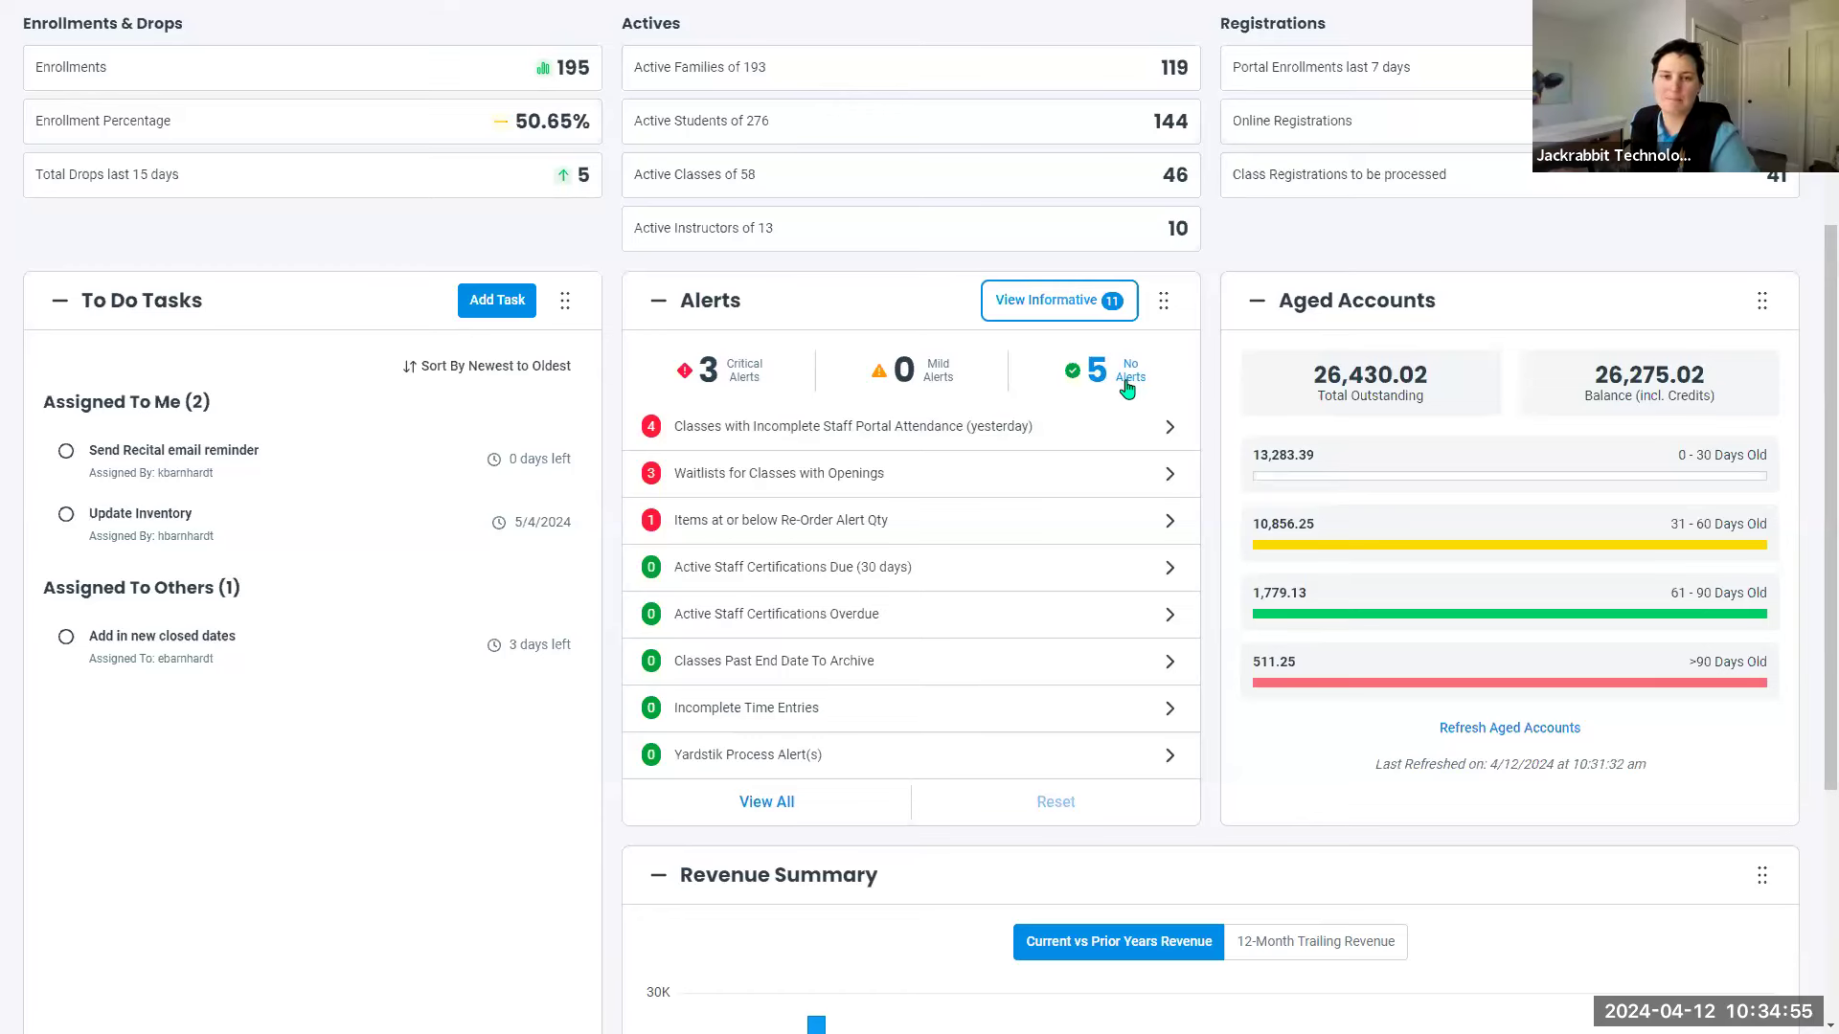
{"action": "left_click", "coordinate": [1072, 300]}
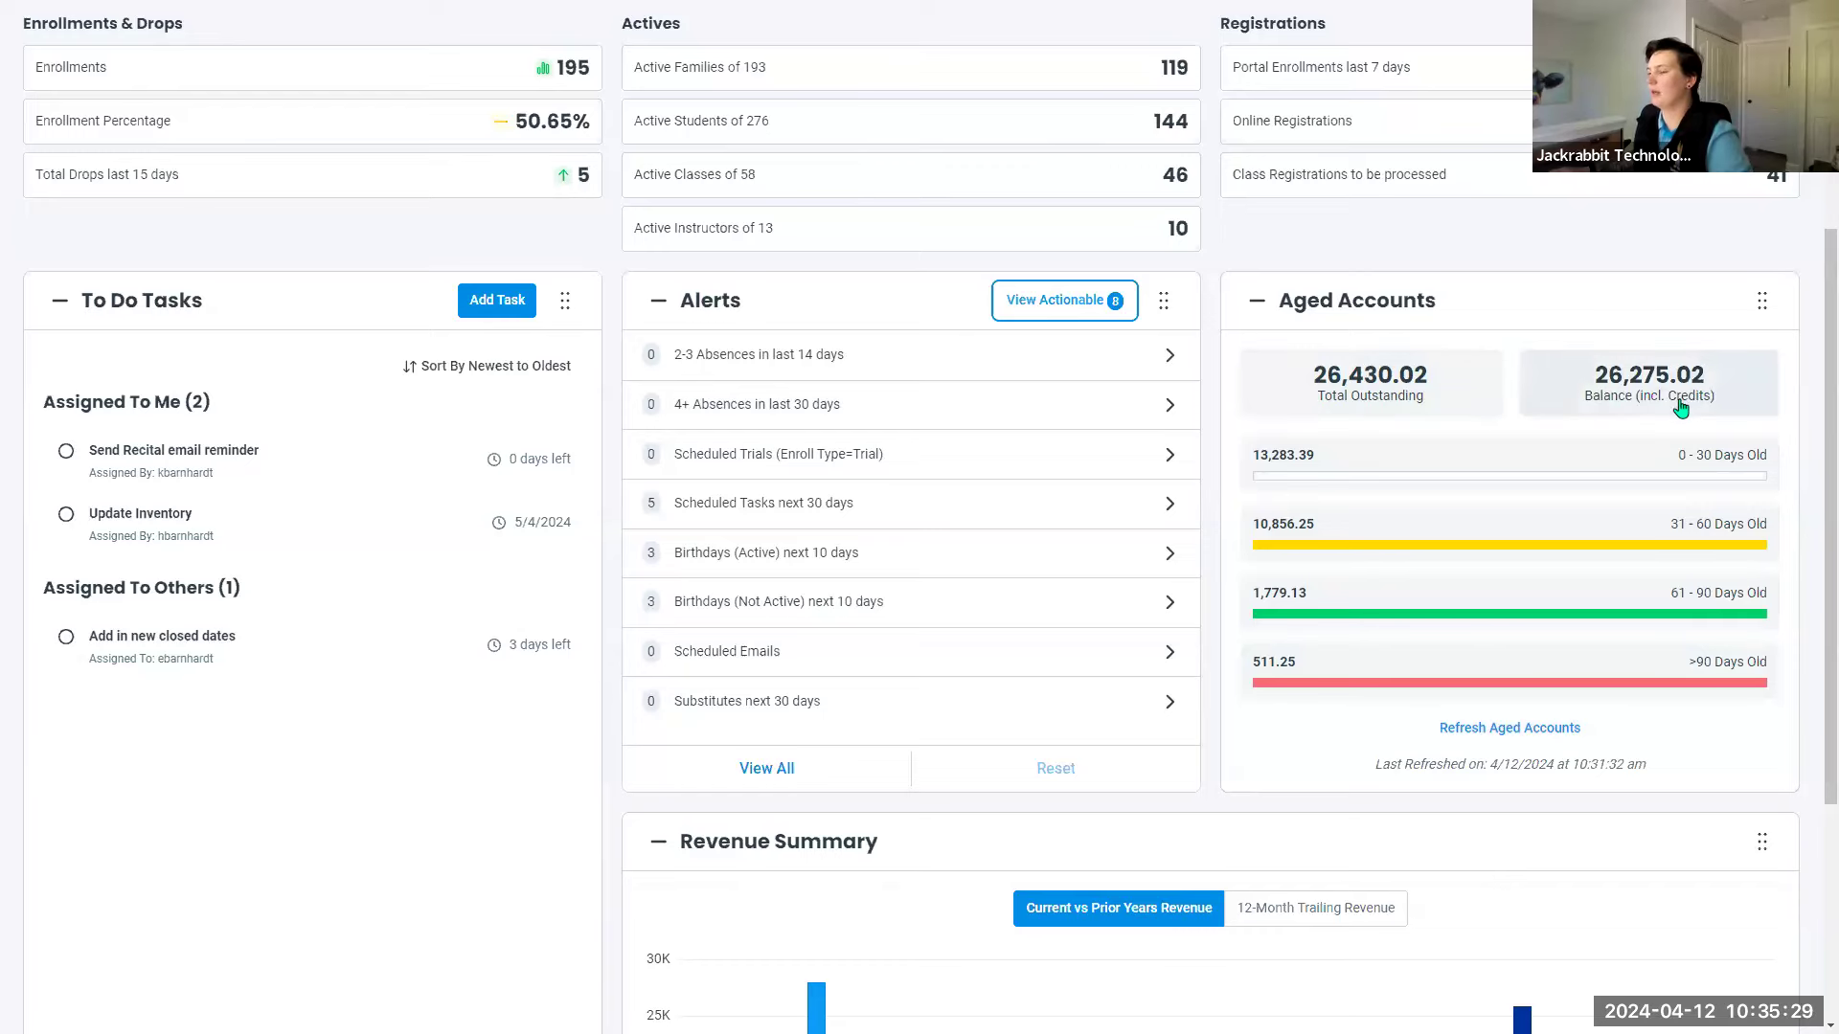
{"action": "scroll", "coordinate": [469, 734], "scroll_direction": "up", "scroll_amount": 1}
{"action": "scroll", "coordinate": [469, 734], "scroll_direction": "down", "scroll_amount": 5}
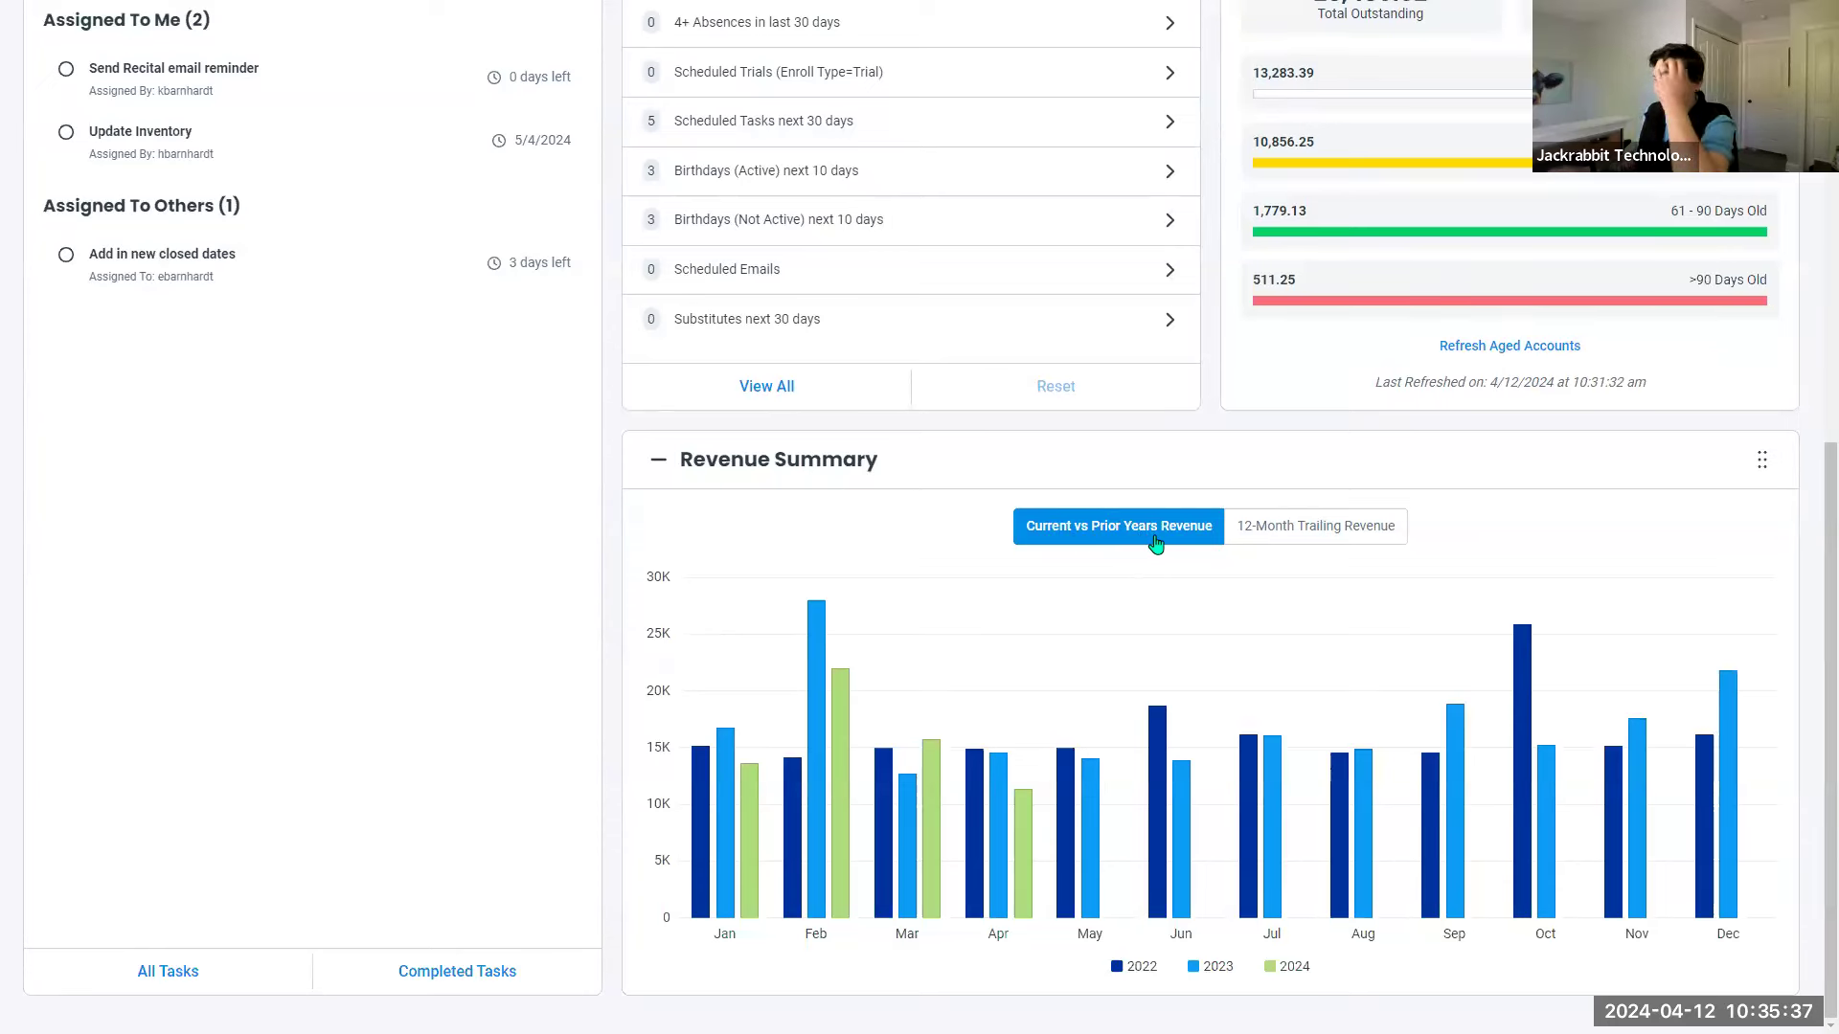
{"action": "left_click", "coordinate": [1285, 527]}
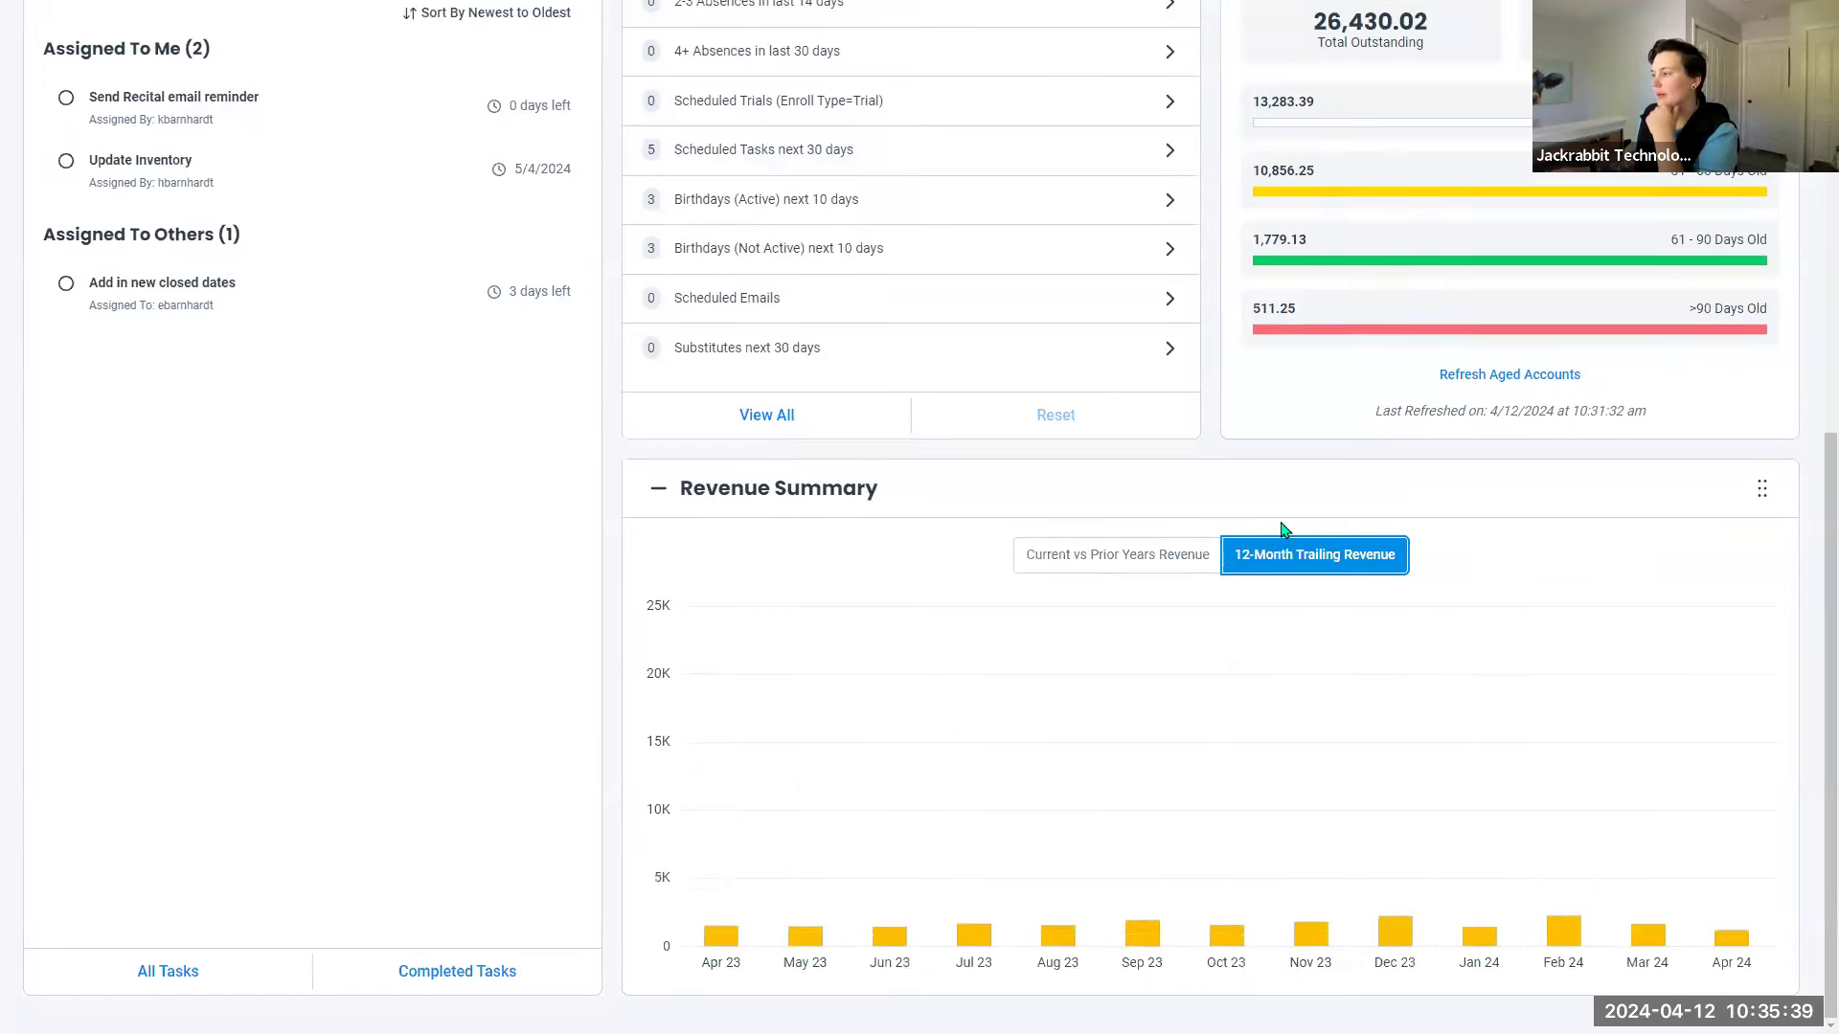
{"action": "left_click", "coordinate": [1079, 563]}
{"action": "scroll", "coordinate": [977, 608], "scroll_direction": "down", "scroll_amount": 1}
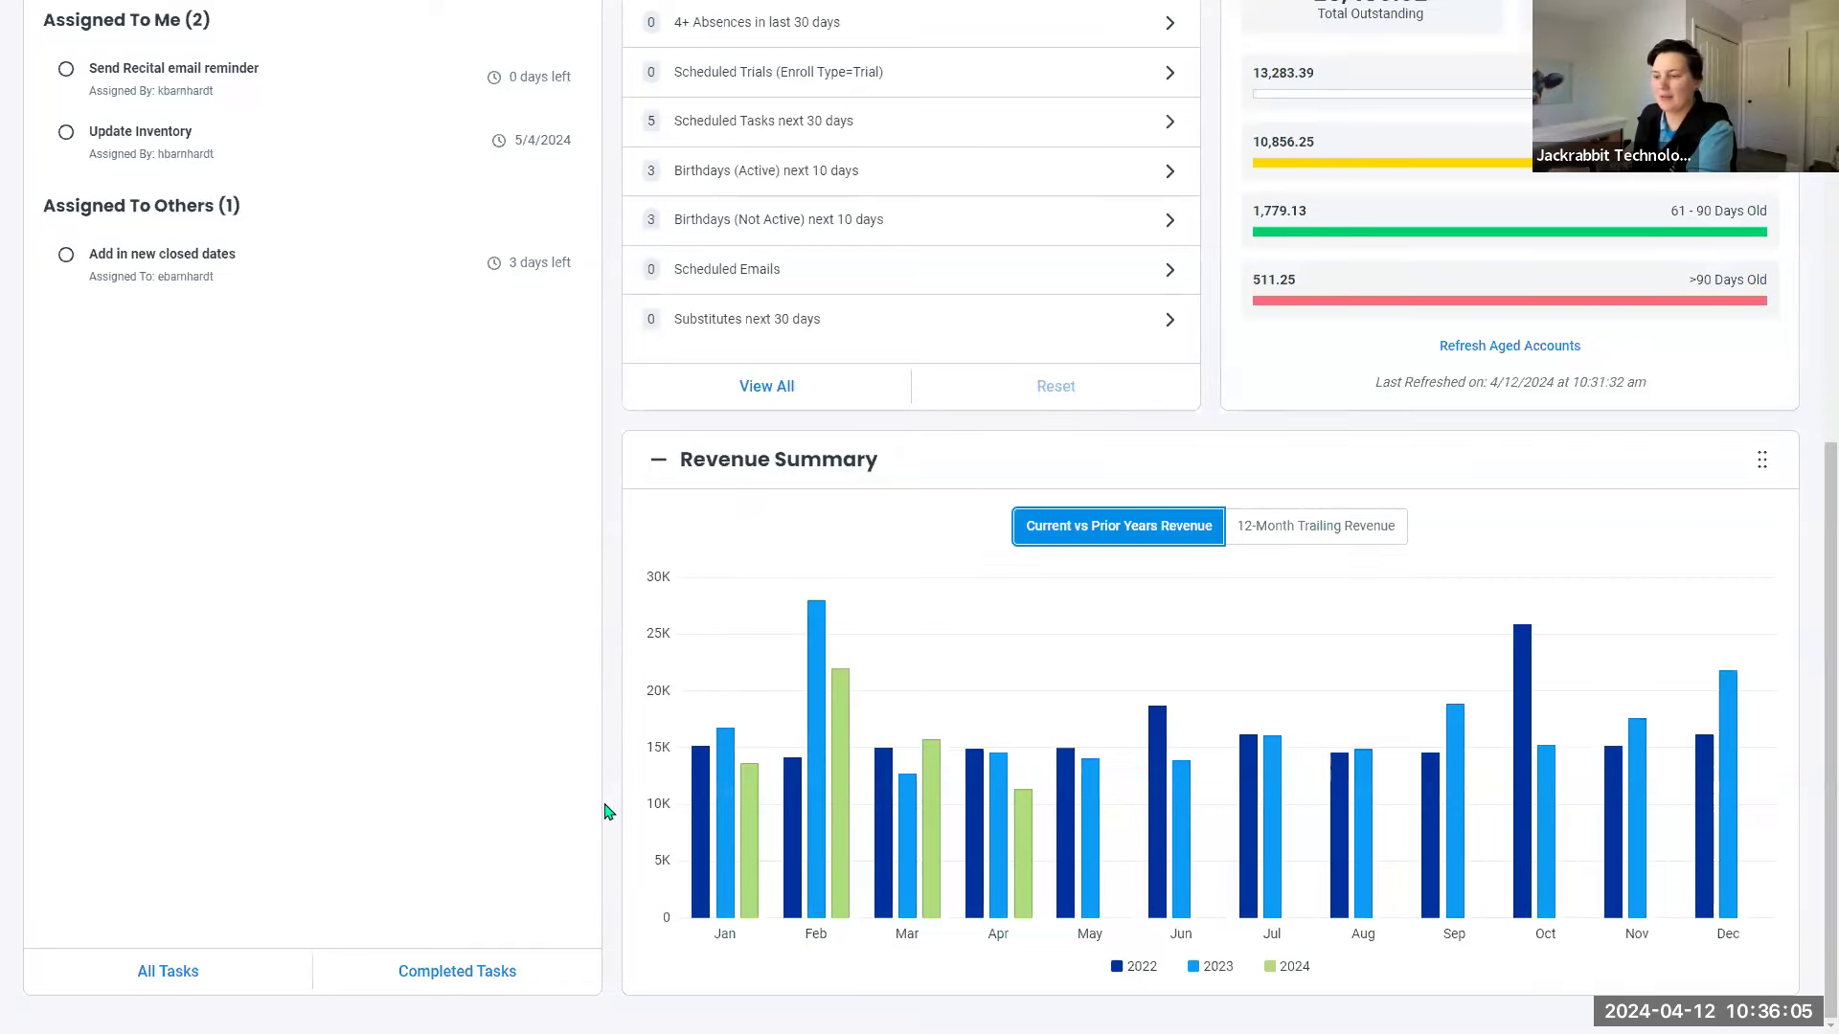
{"action": "scroll", "coordinate": [605, 816], "scroll_direction": "up", "scroll_amount": 8}
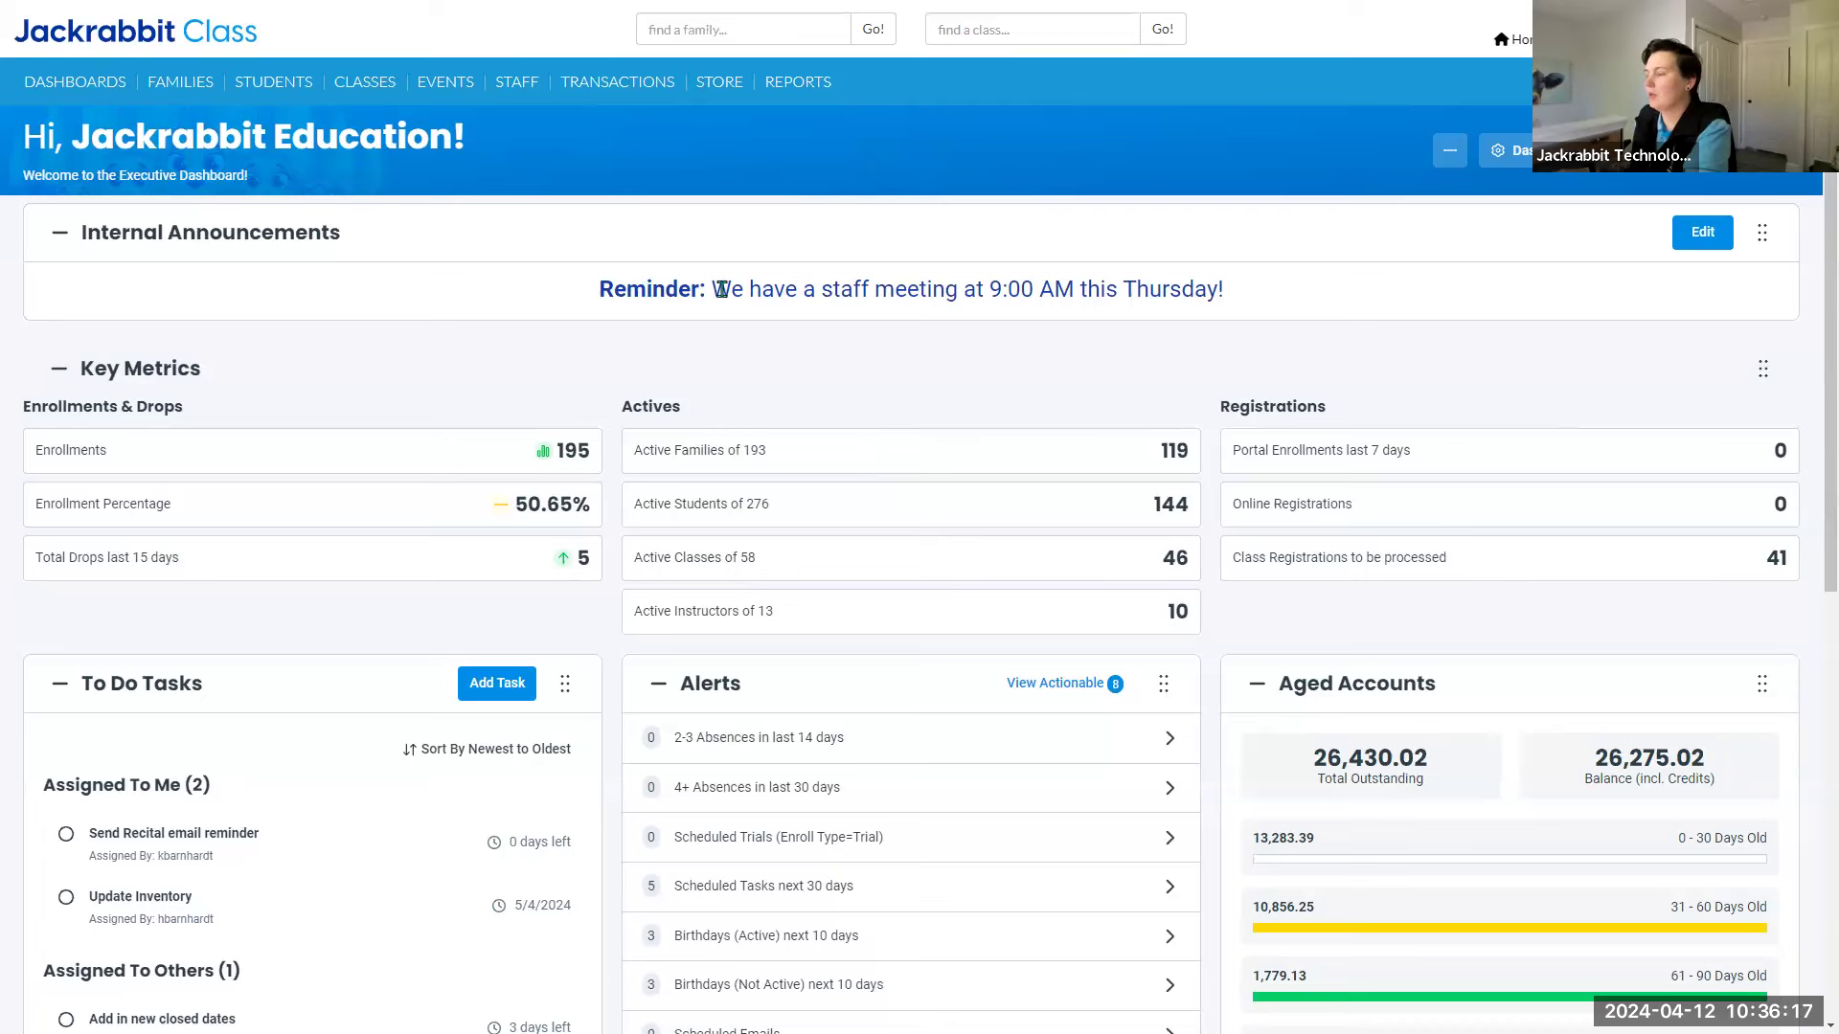
{"action": "left_click", "coordinate": [1704, 239]}
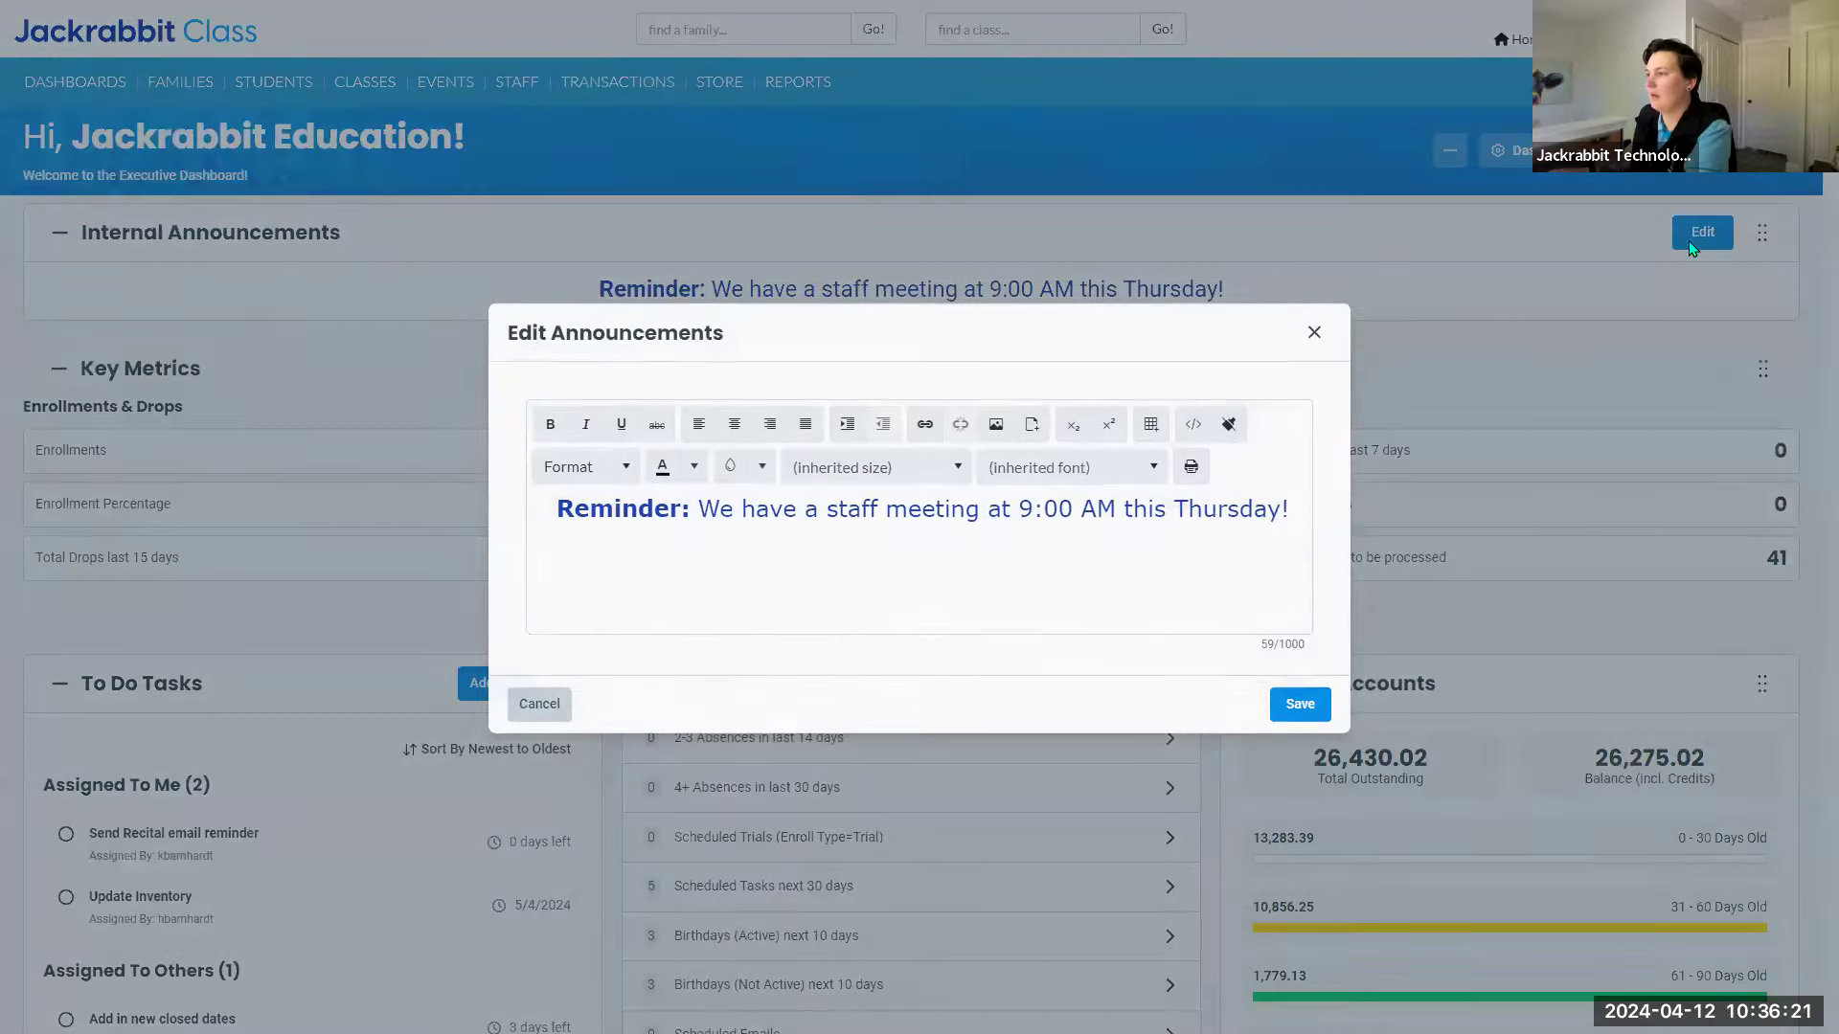
{"action": "left_click_drag", "start_coordinate": [1293, 503], "coordinate": [538, 488]}
{"action": "left_click", "coordinate": [604, 557]}
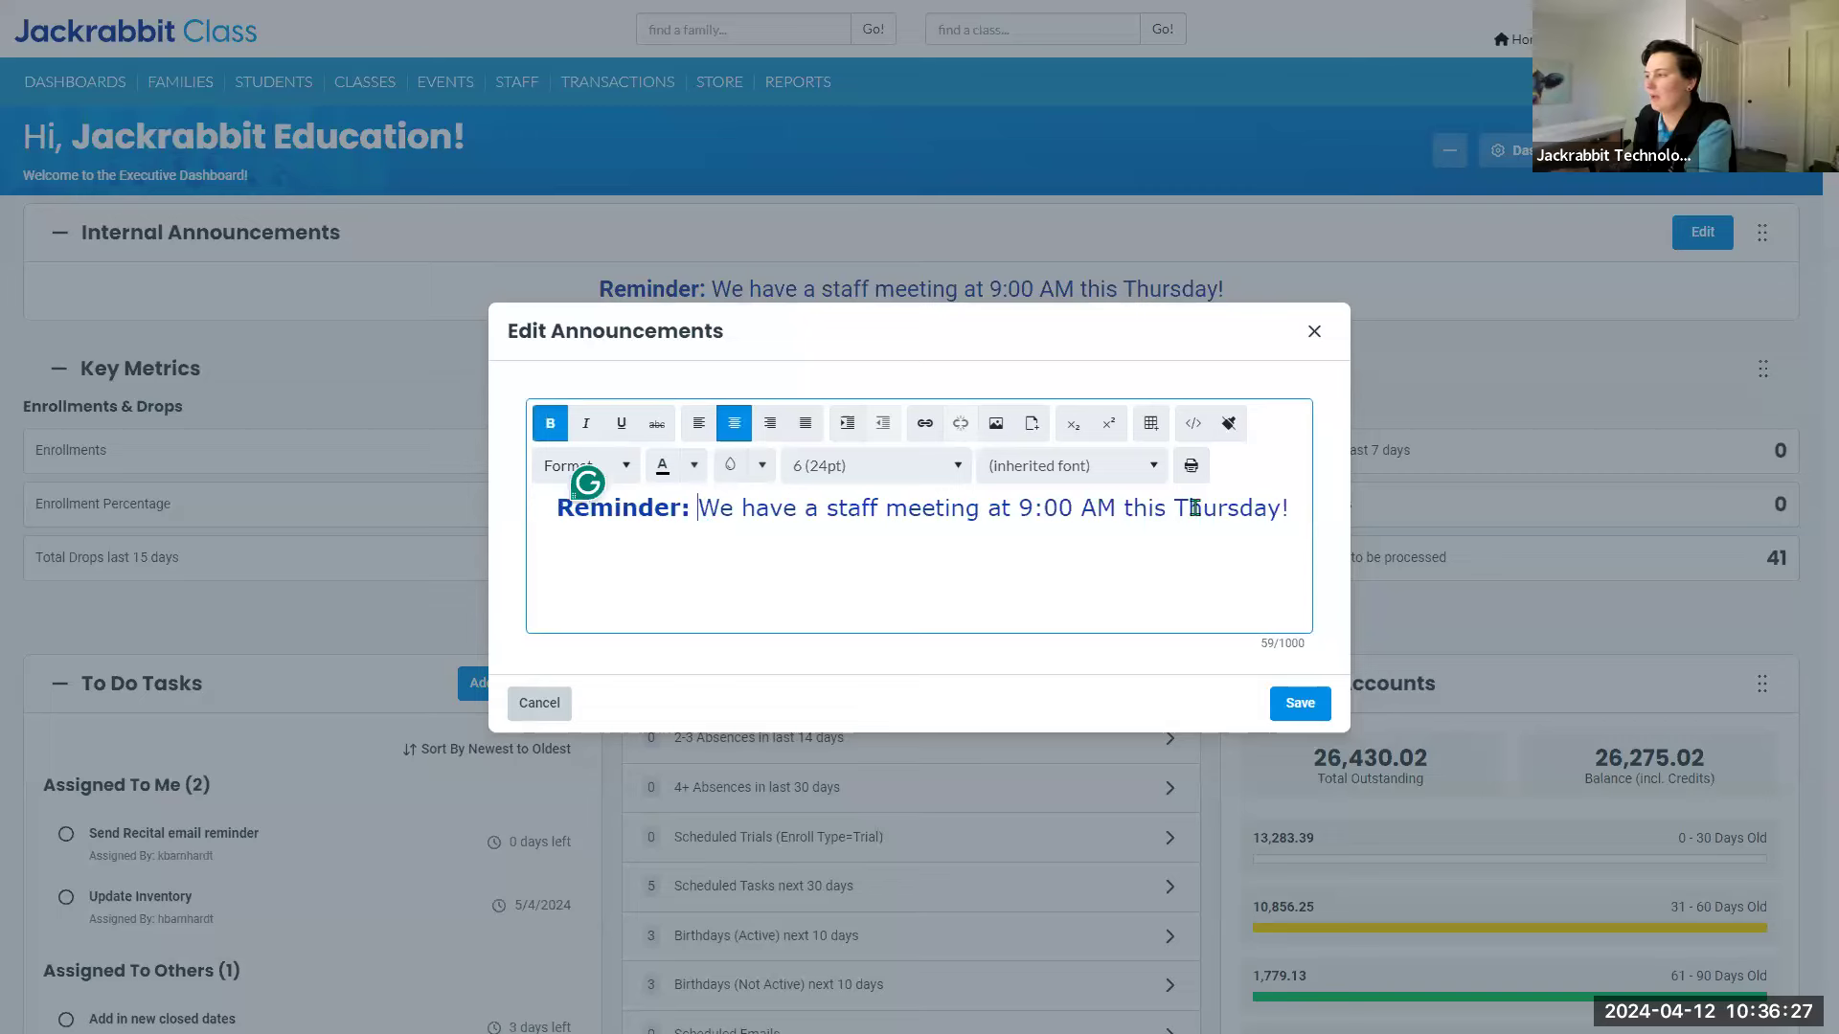
{"action": "left_click", "coordinate": [1152, 469]}
{"action": "left_click", "coordinate": [1152, 469]}
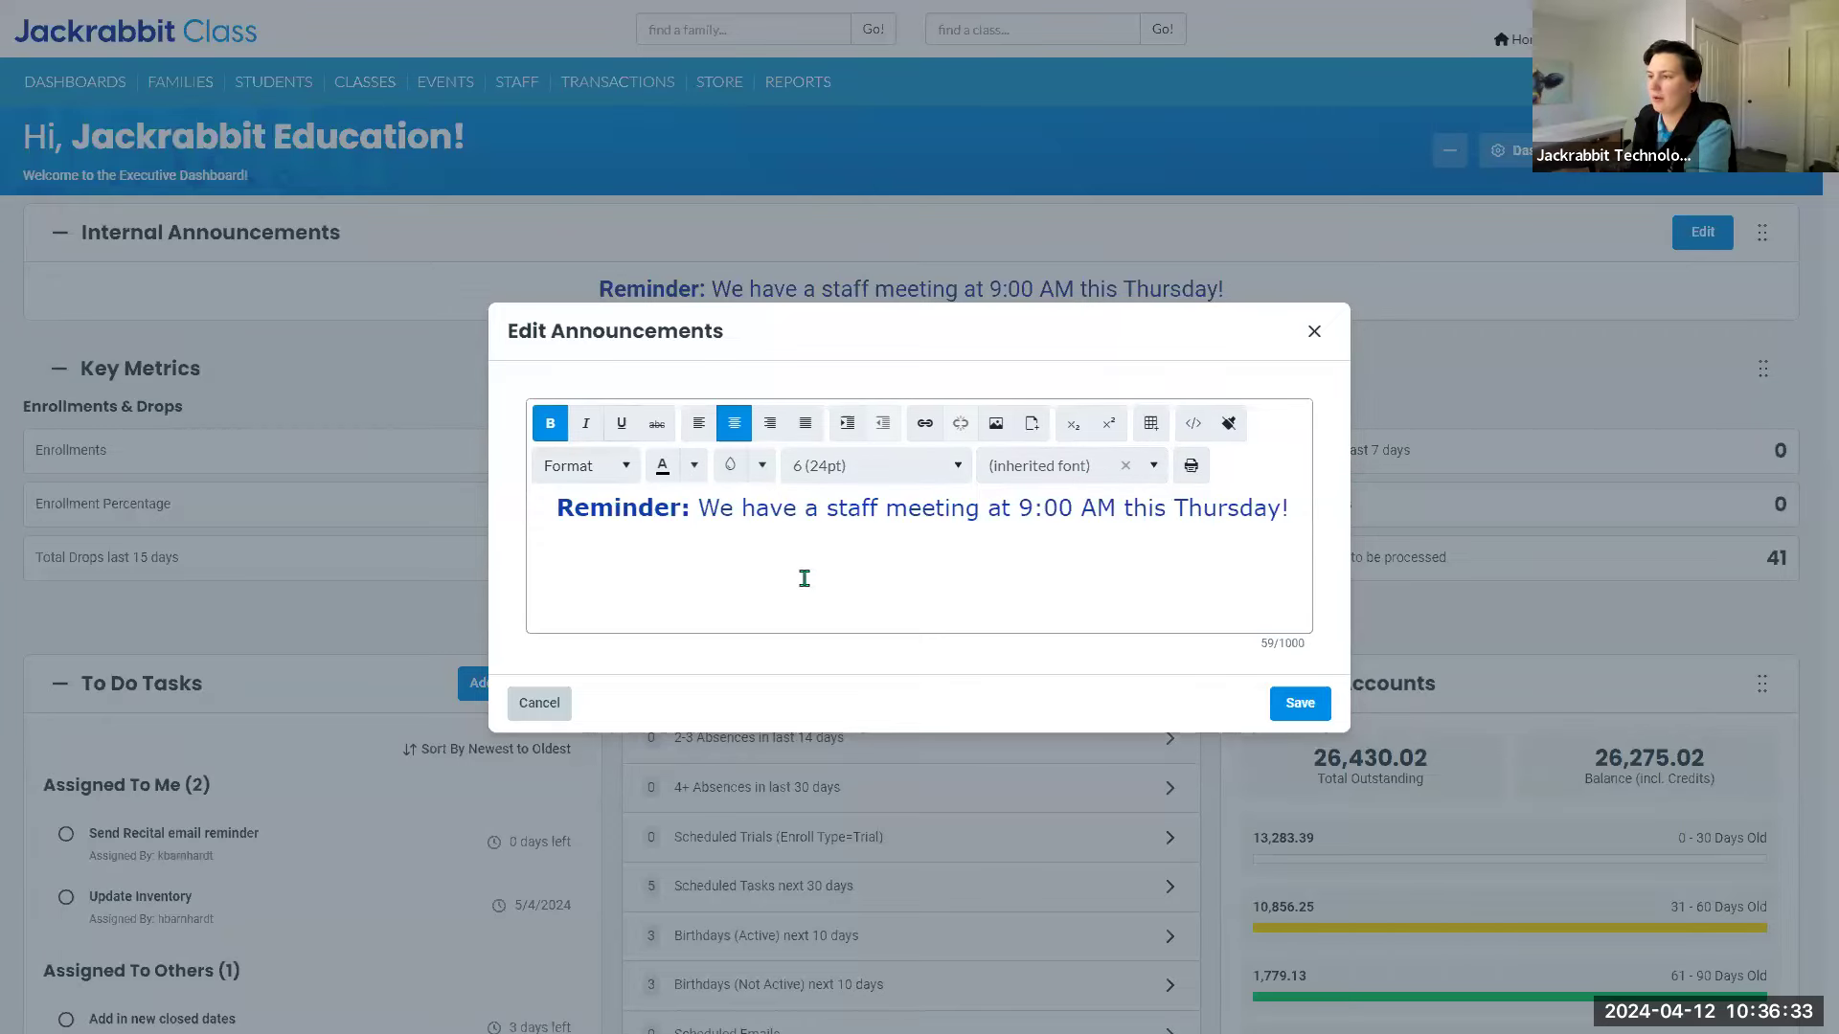
{"action": "left_click", "coordinate": [1300, 703]}
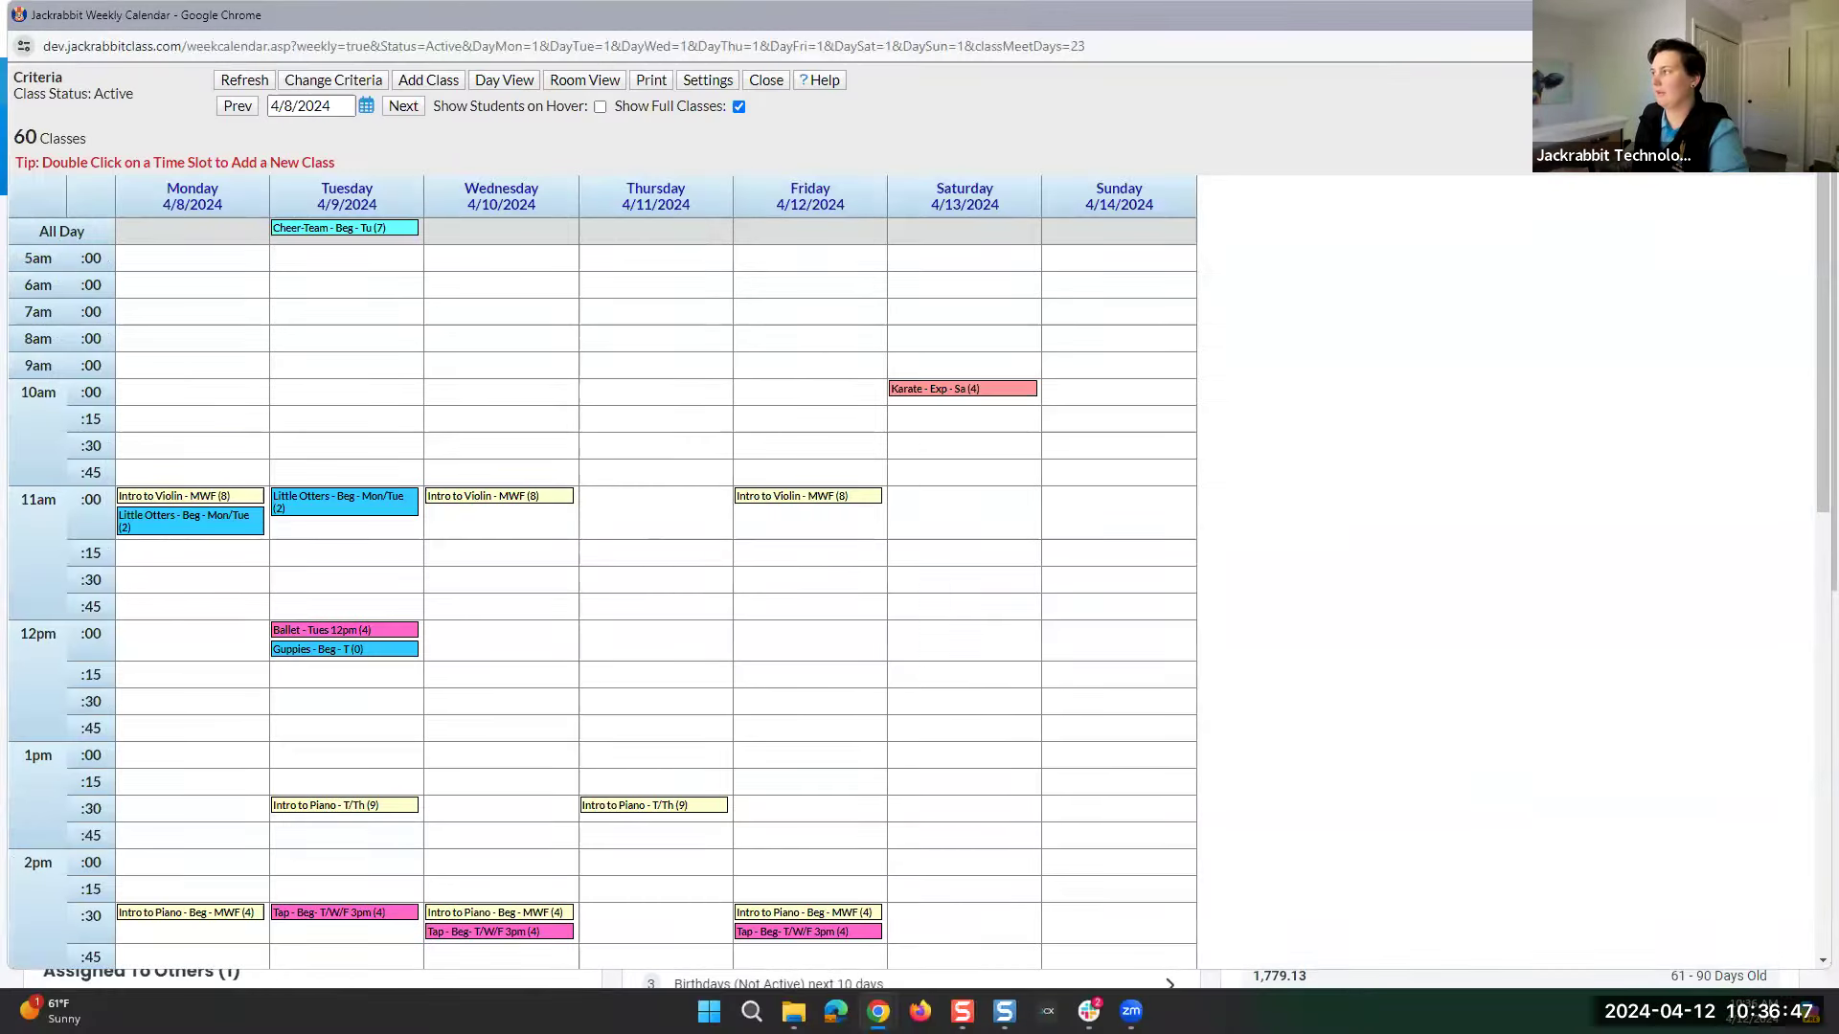
{"action": "key", "text": "ctrl+w"}
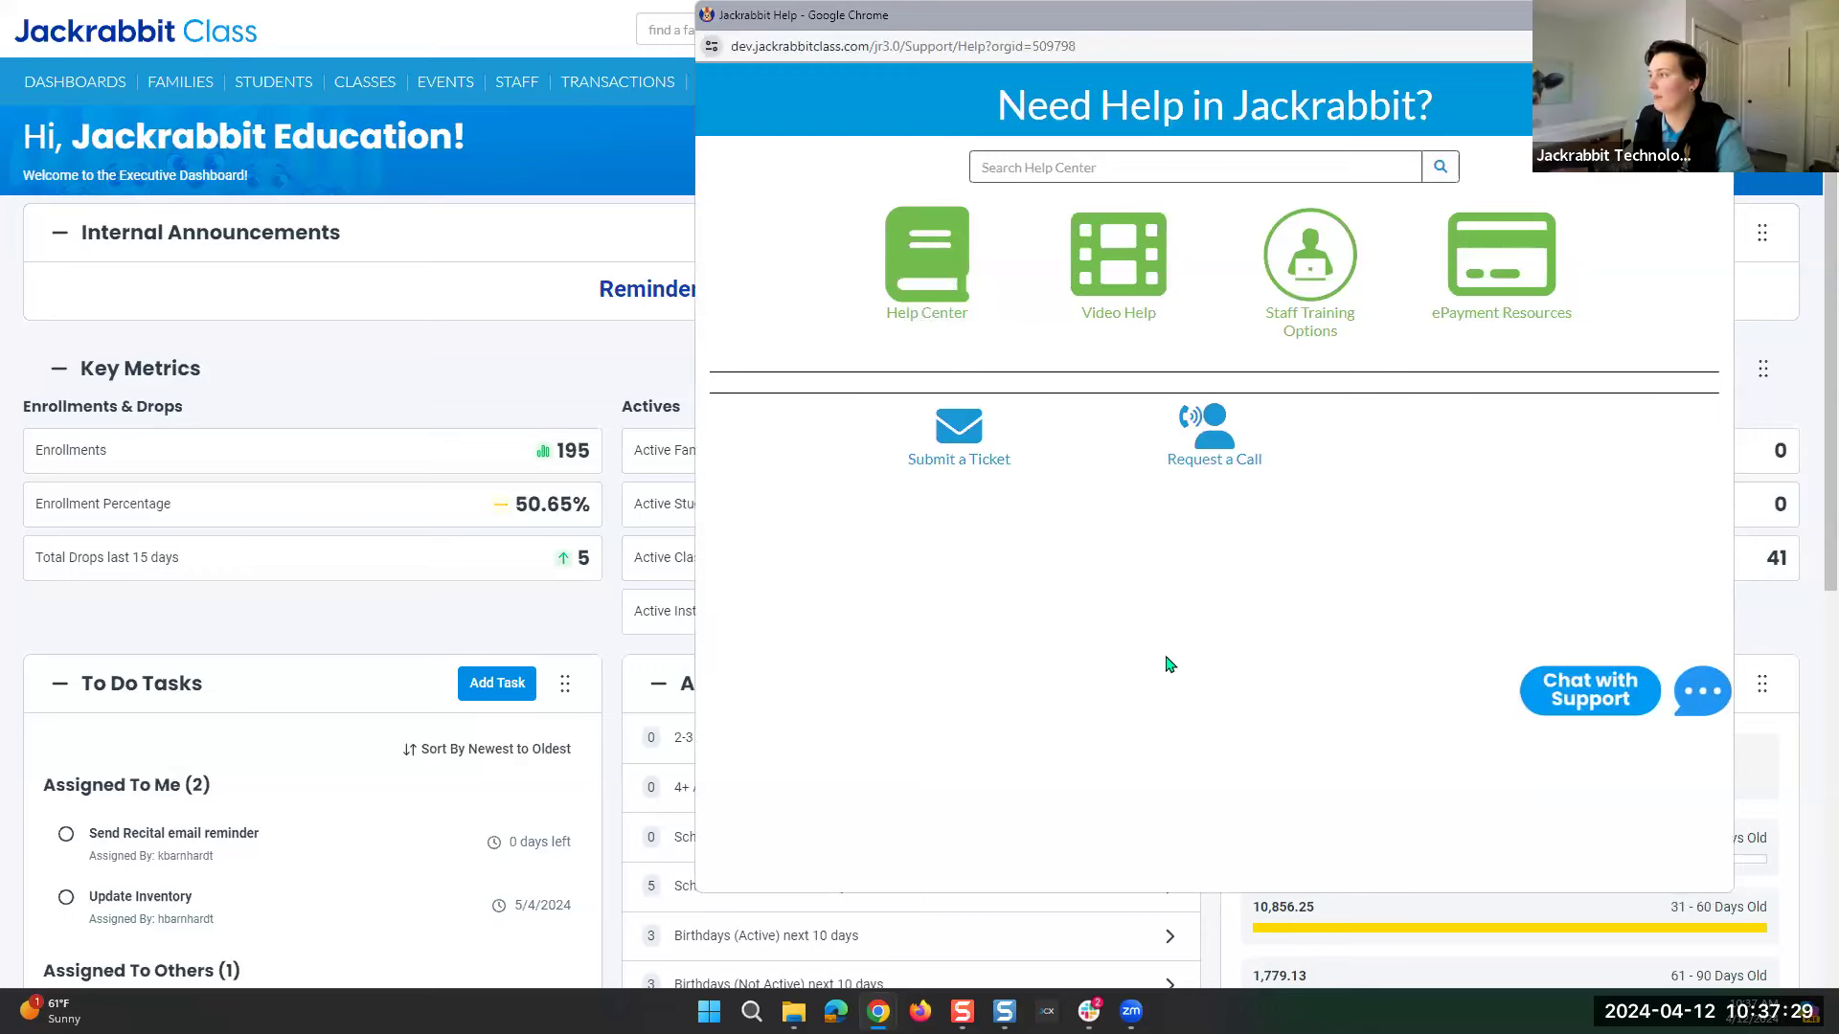
Close the Jackrabbit Help window.
{"action": "left_click", "coordinate": [378, 317]}
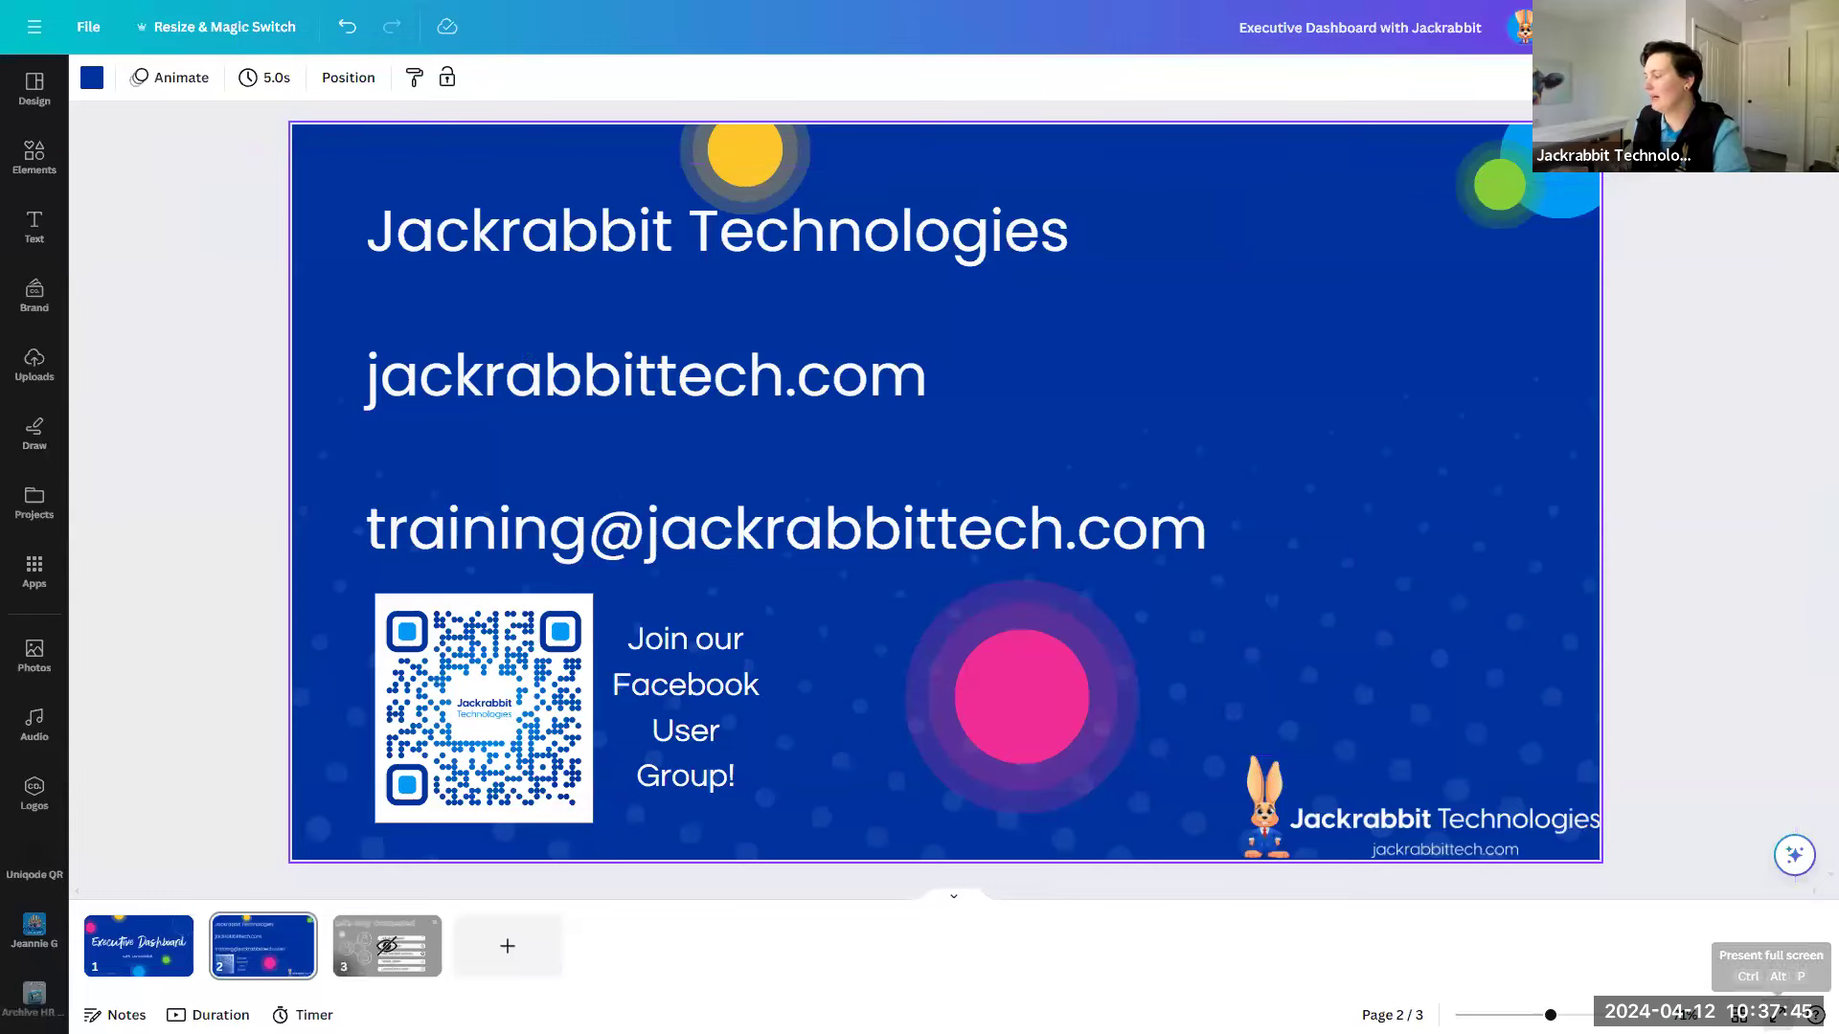
Present slide 2, the Jackrabbit Technologies contacts with Facebook User Group QR code, full screen.
{"action": "left_click", "coordinate": [1778, 1015]}
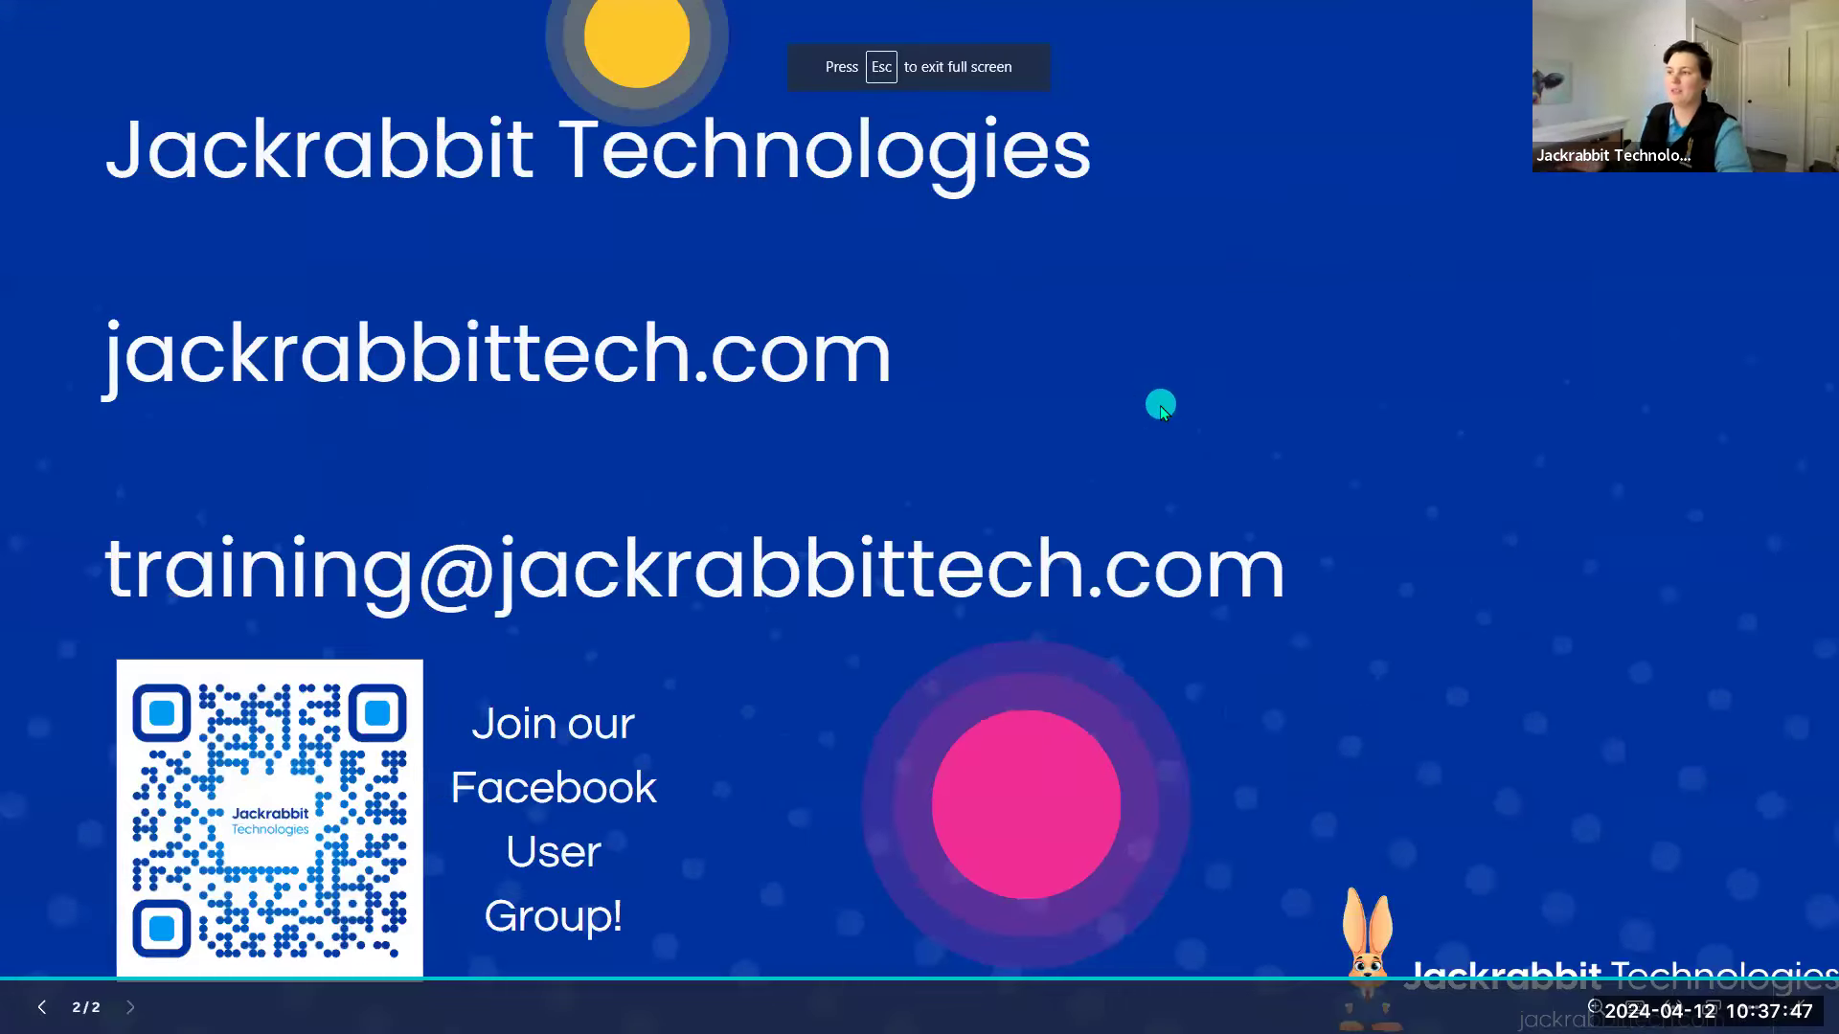